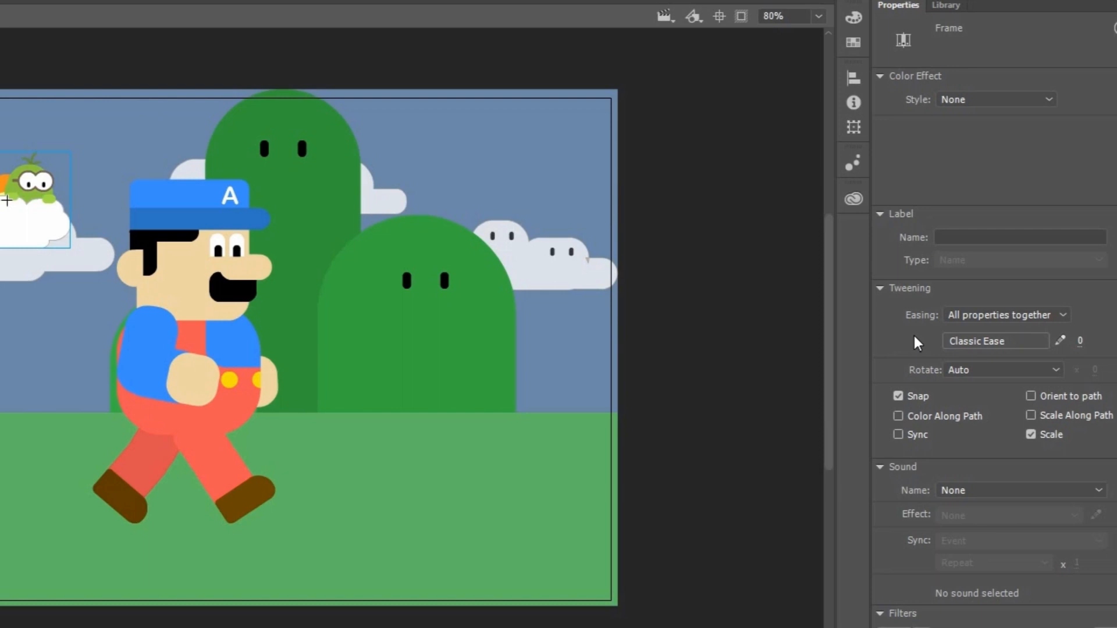
Set the Airboy motion tween's easing to the Cubic preset under Ease In
left_click(1021, 345)
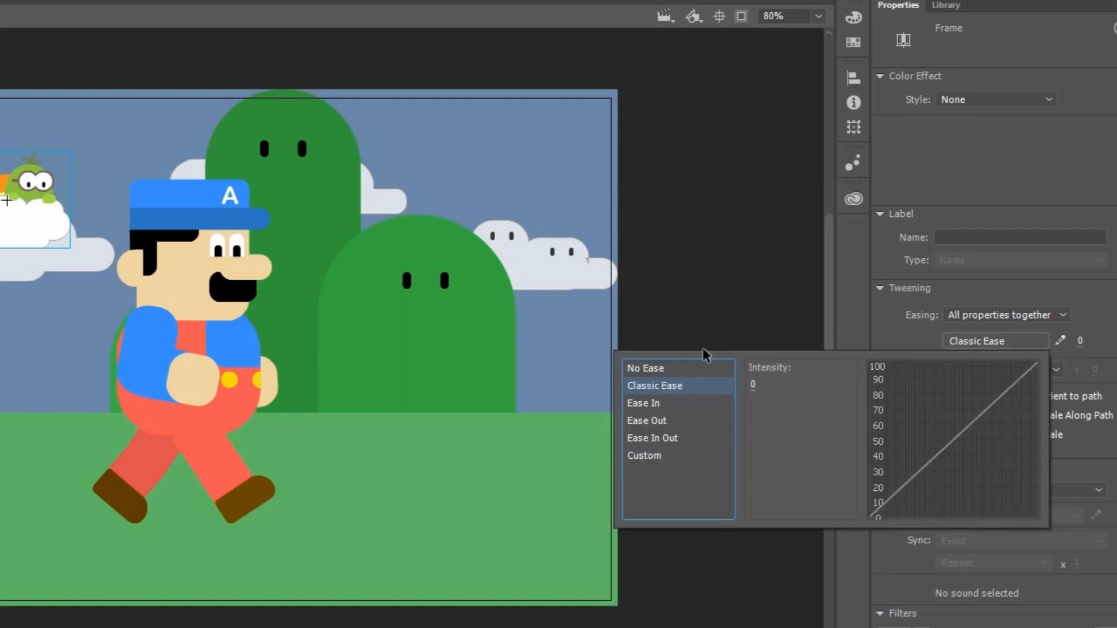
left_click(655, 405)
left_click(756, 392)
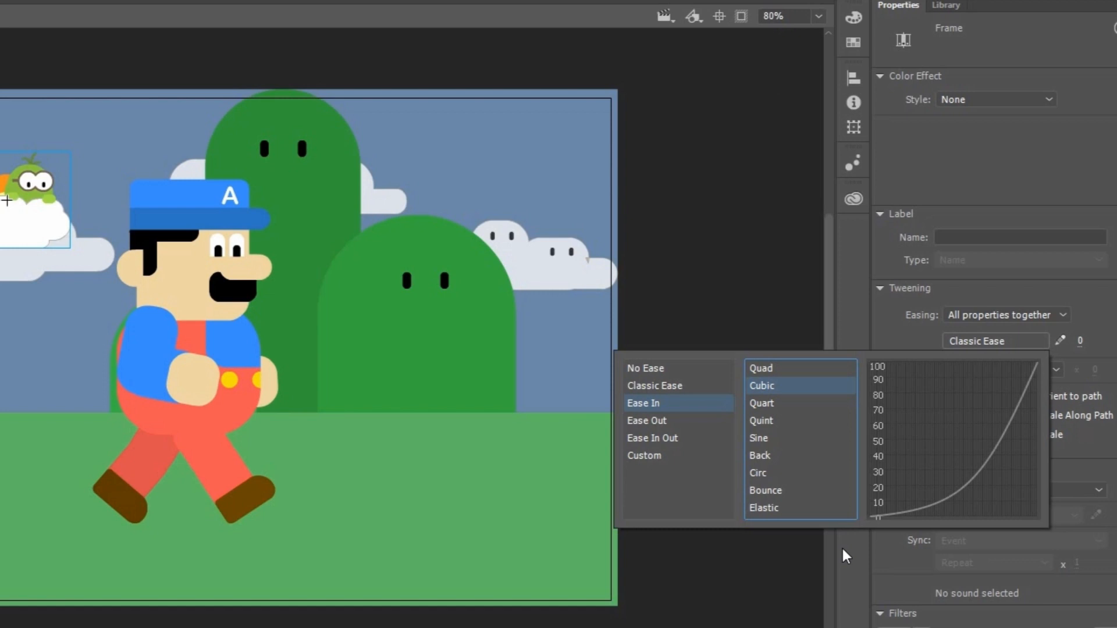
left_click(812, 384)
Test the movie to preview Airboy's eased motion, and close the preview
left_click(110, 4)
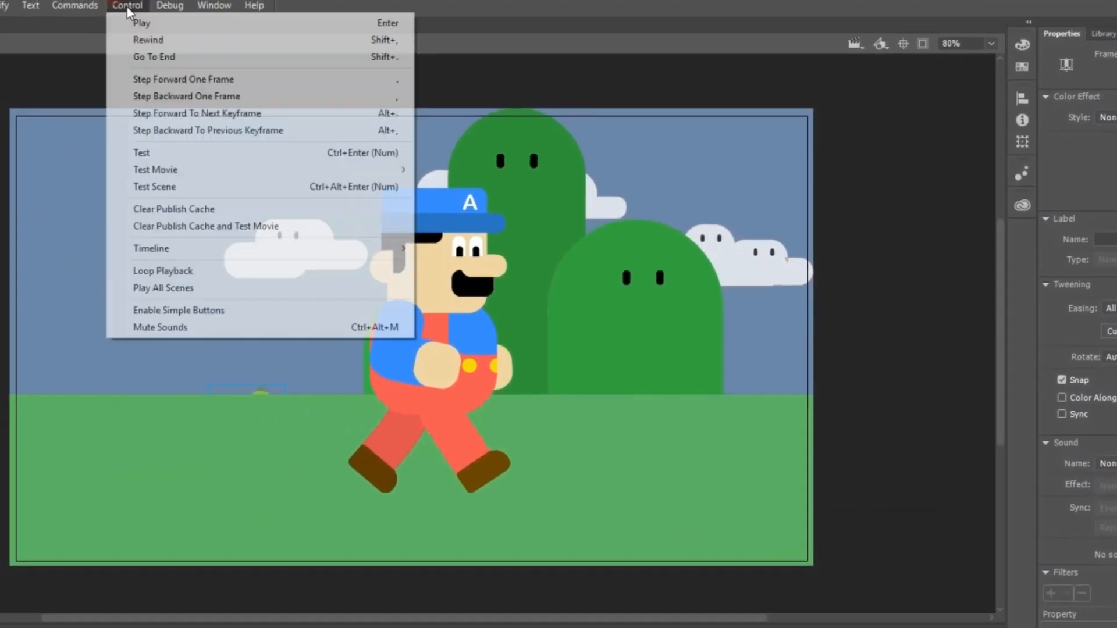
left_click(157, 152)
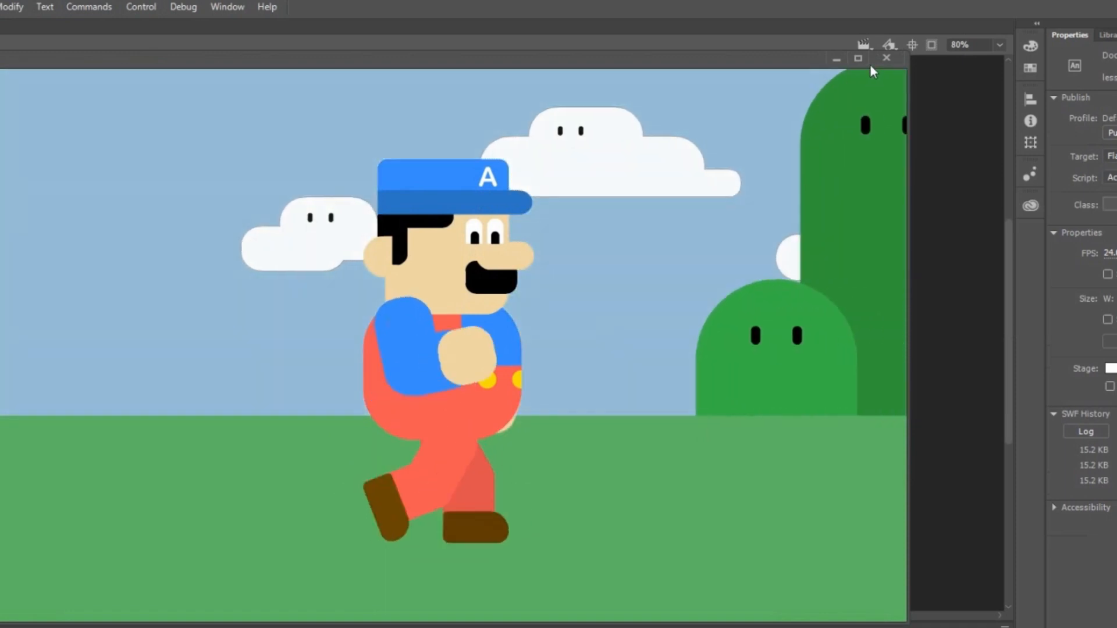
left_click(871, 59)
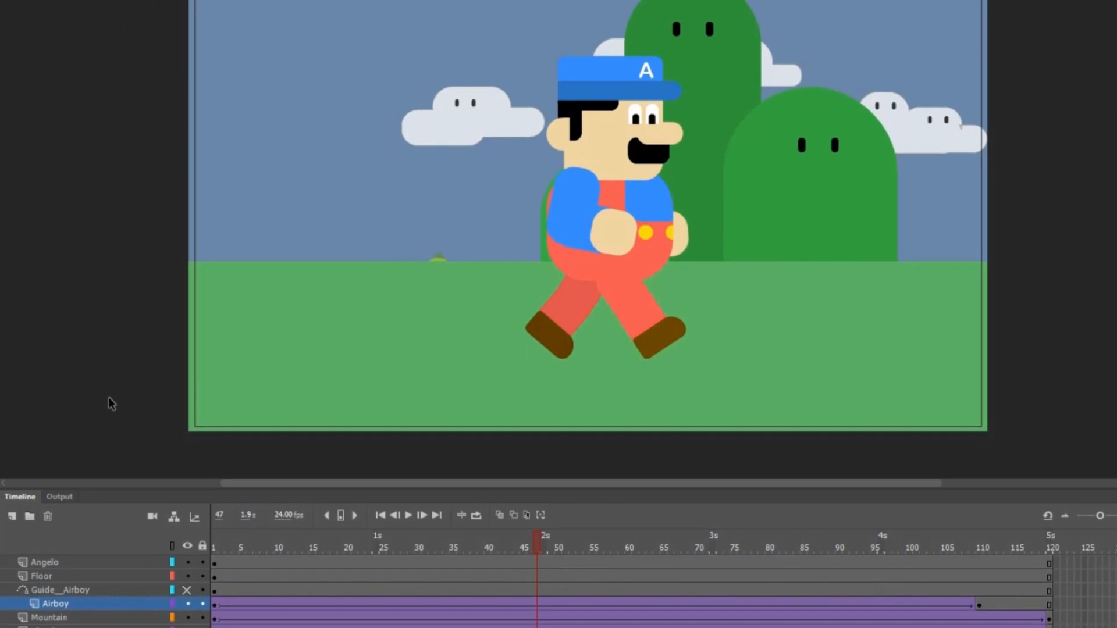
Duplicate the Angelo layer and rename the copy Angelo_shadow
right_click(61, 564)
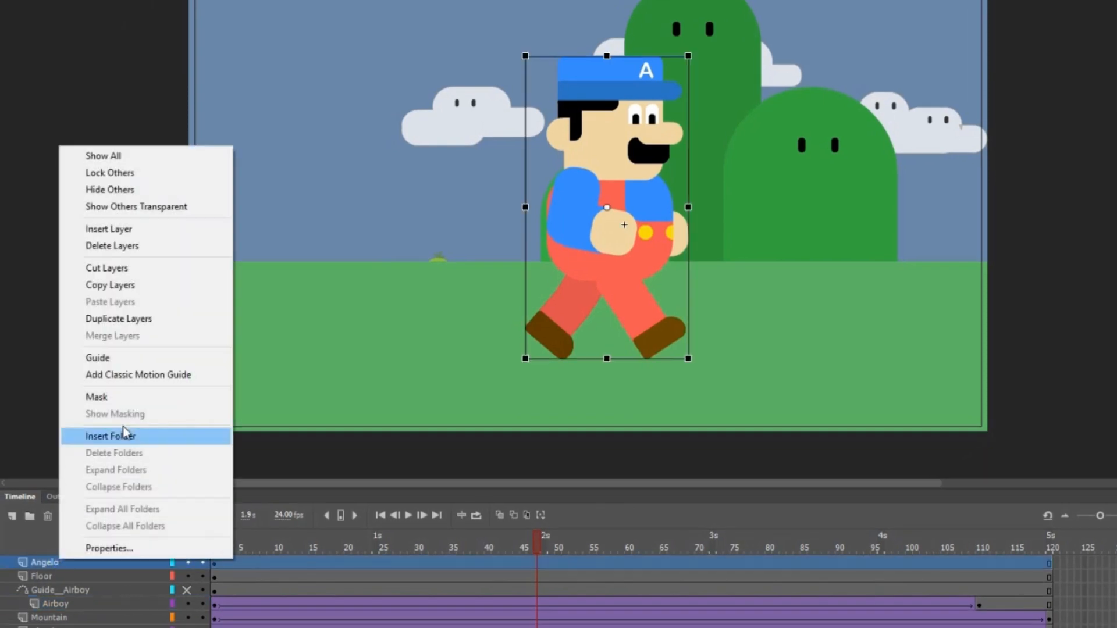
left_click(141, 319)
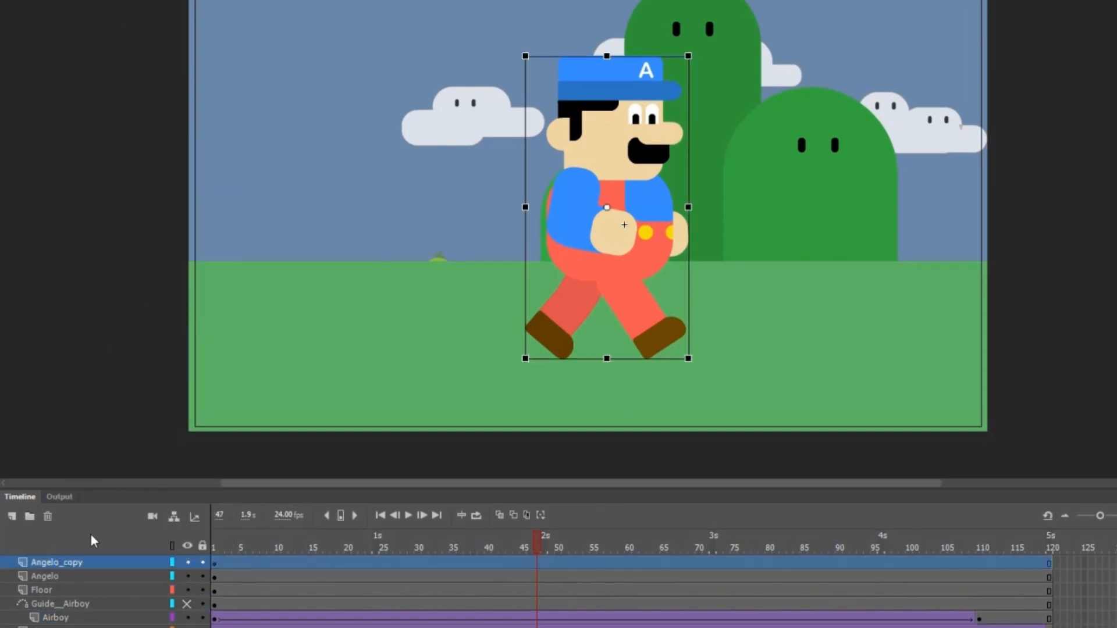
double_click(85, 565)
left_click_drag(63, 563, 95, 563)
type("sh")
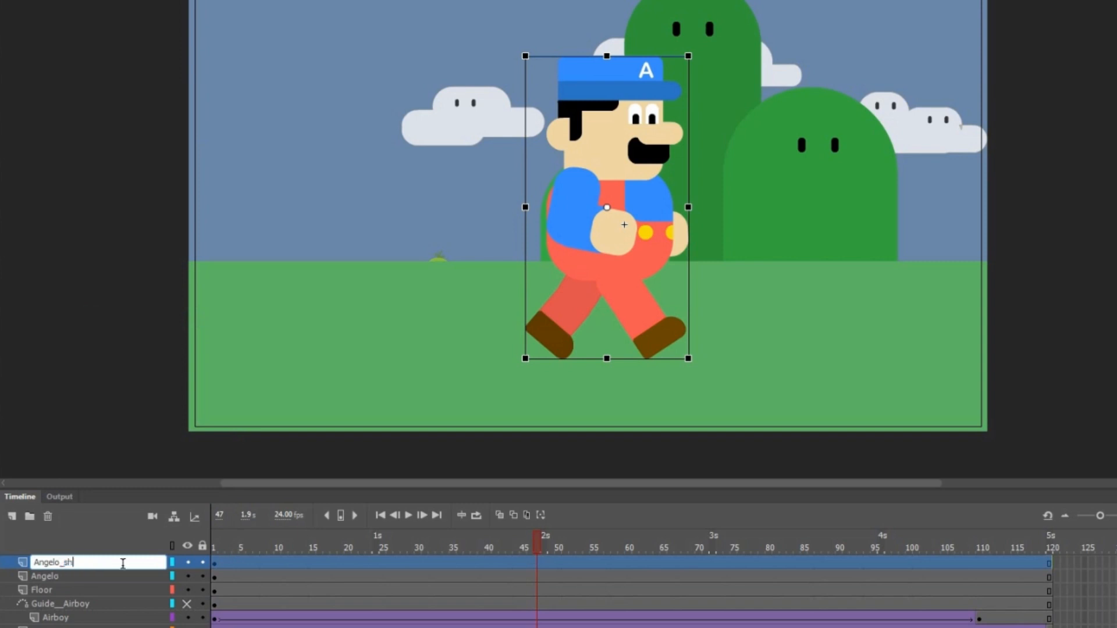
key("Return")
Place the Angelo_shadow layer directly below Angelo and lock every layer except Angelo_shadow
left_click_drag(123, 568, 117, 589)
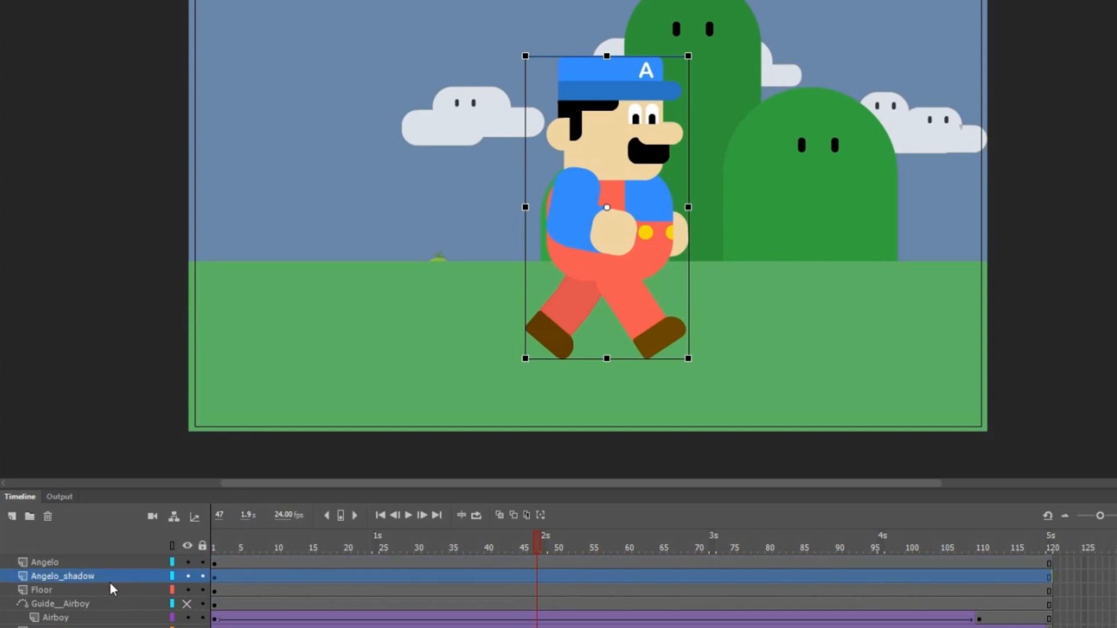
left_click(204, 547)
left_click(203, 576)
Flip and flatten the shadow copy about its bottom edge to about 91 px high beneath the feet, and skew it to the left
left_click_drag(610, 55, 607, 191)
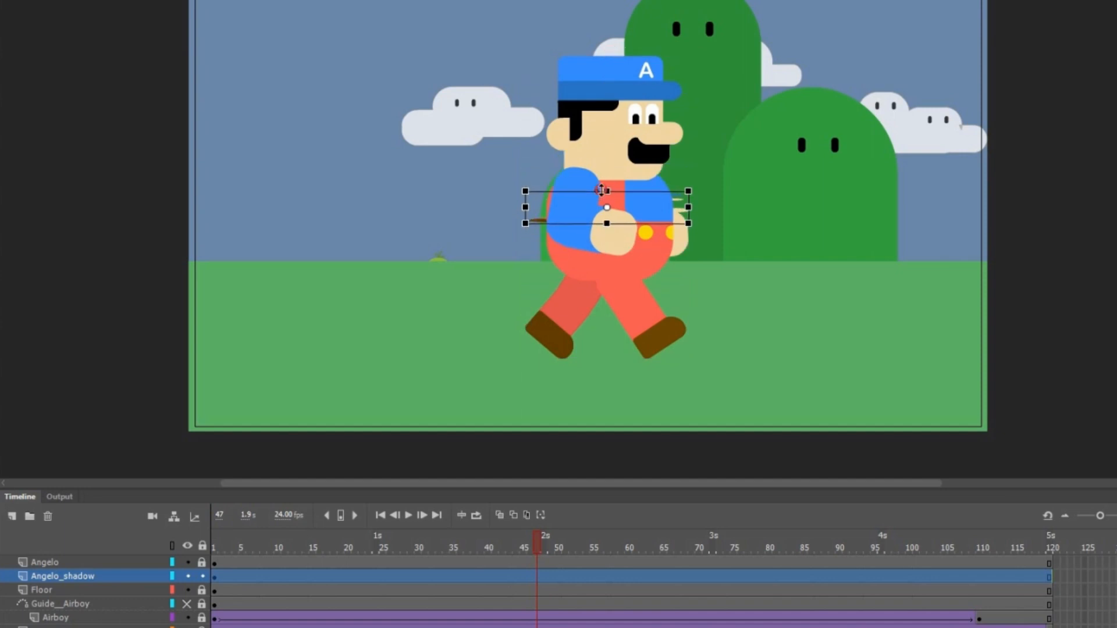
key("ctrl+z")
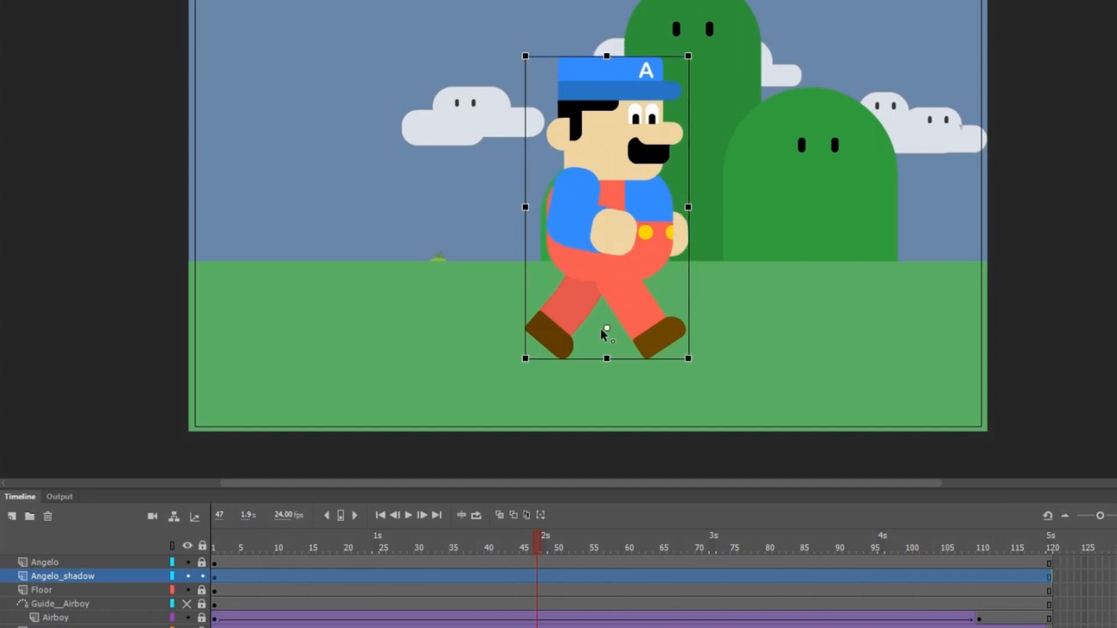
left_click_drag(606, 56, 629, 414)
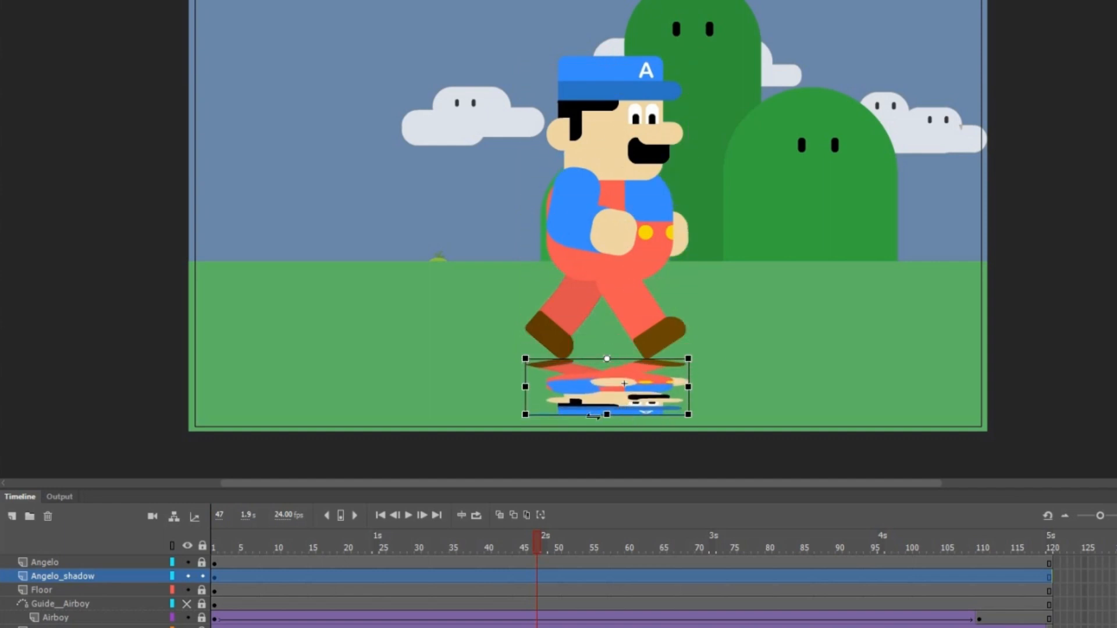
left_click_drag(592, 417, 499, 414)
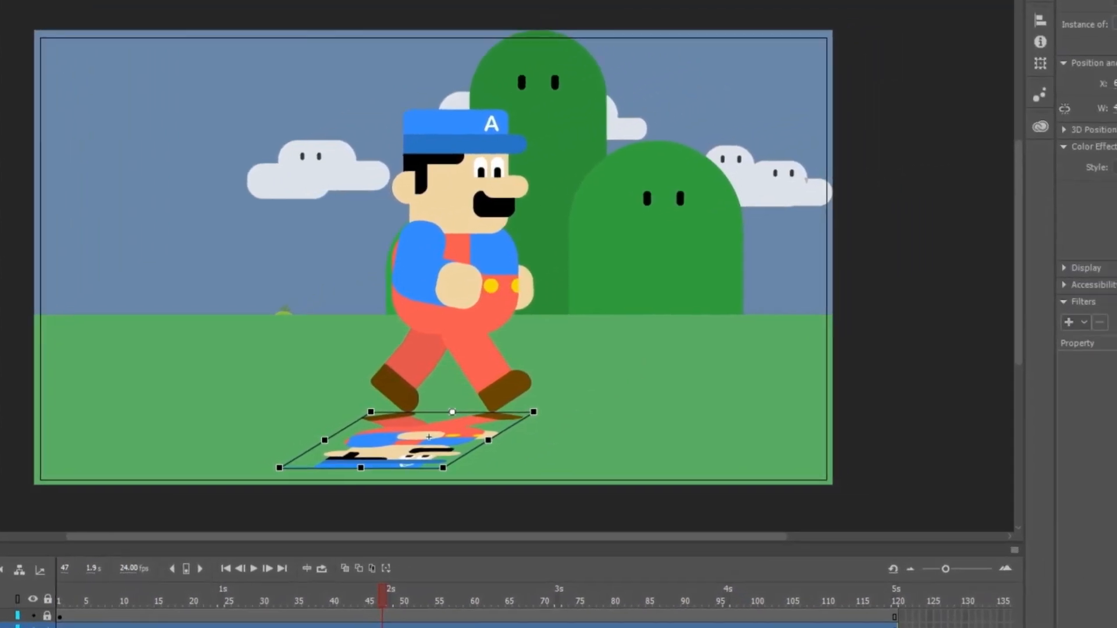
Apply a Tint color effect to the shadow at 100% in dark green with red 0, green 102 and blue 51
left_click(1062, 205)
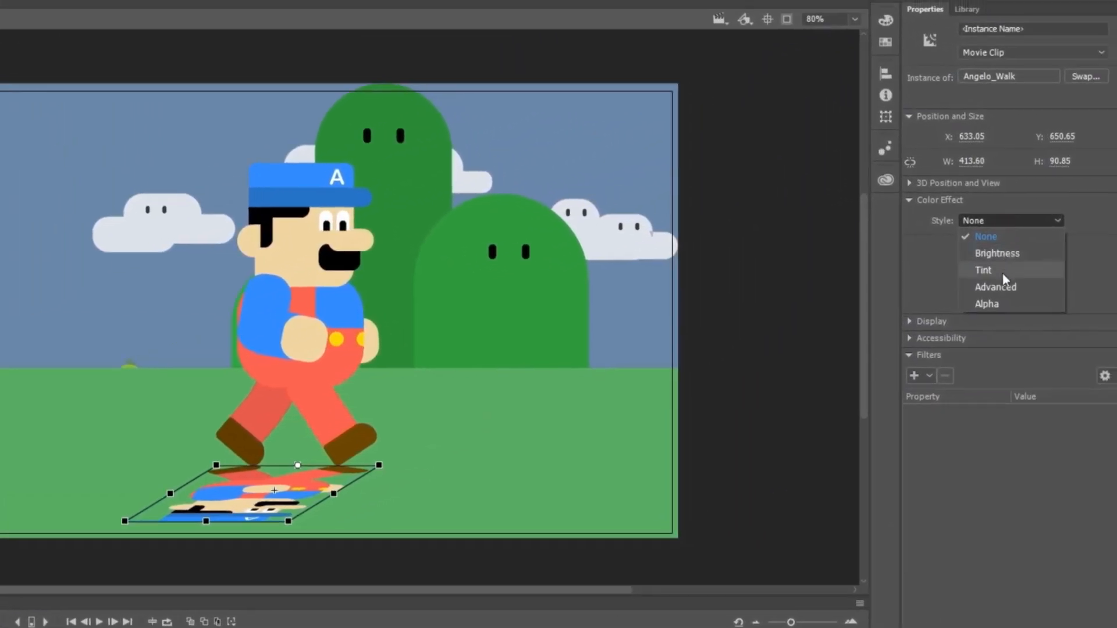
left_click(1002, 272)
left_click(1079, 222)
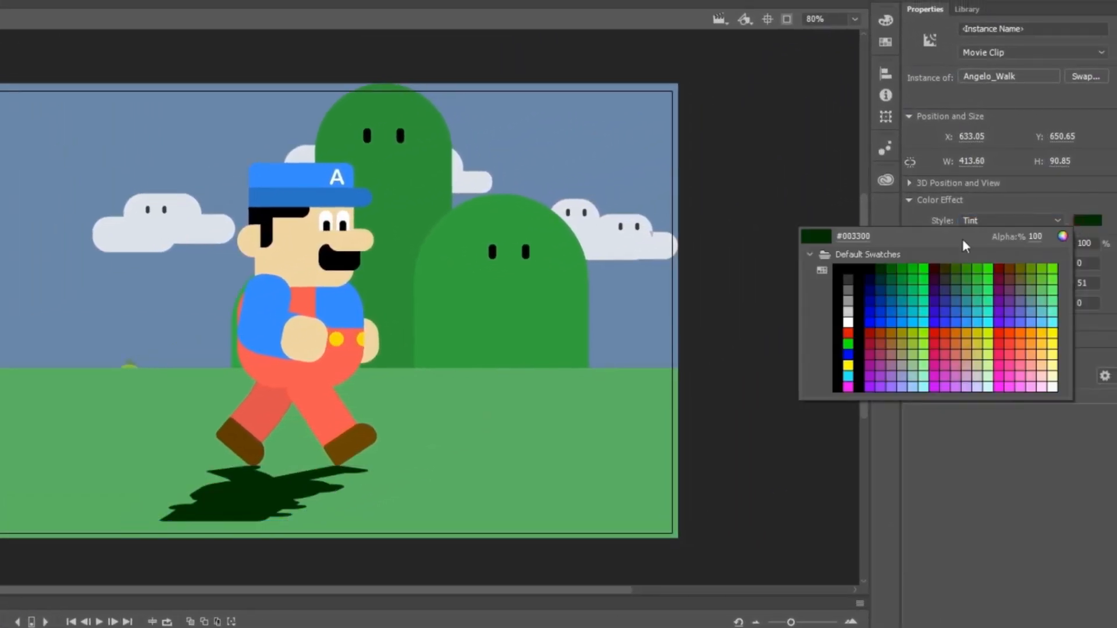
left_click(892, 281)
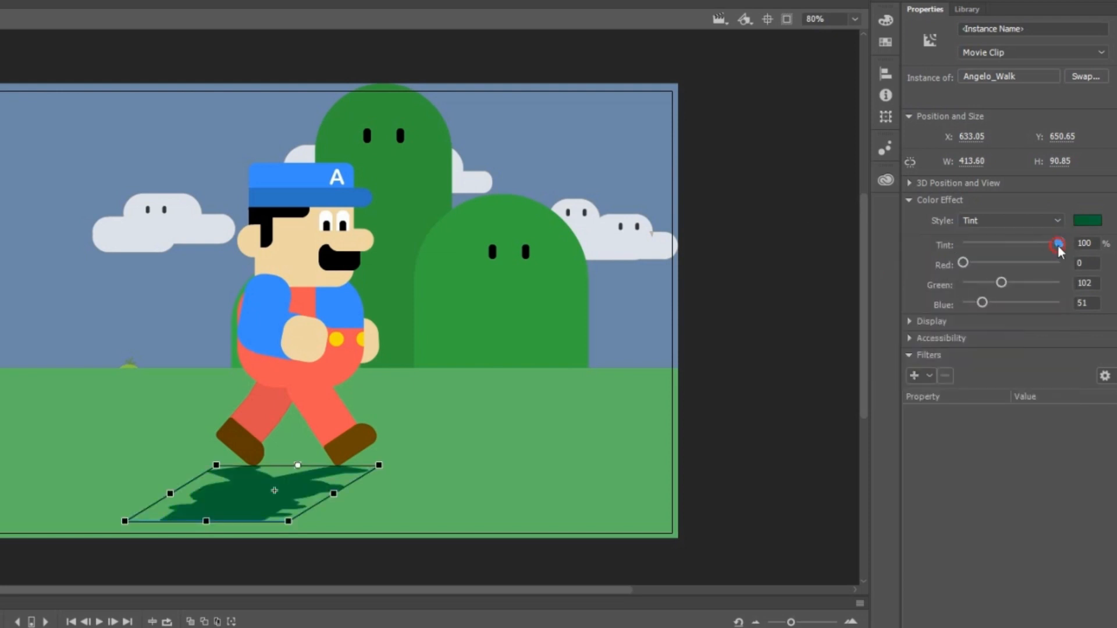
left_click(746, 368)
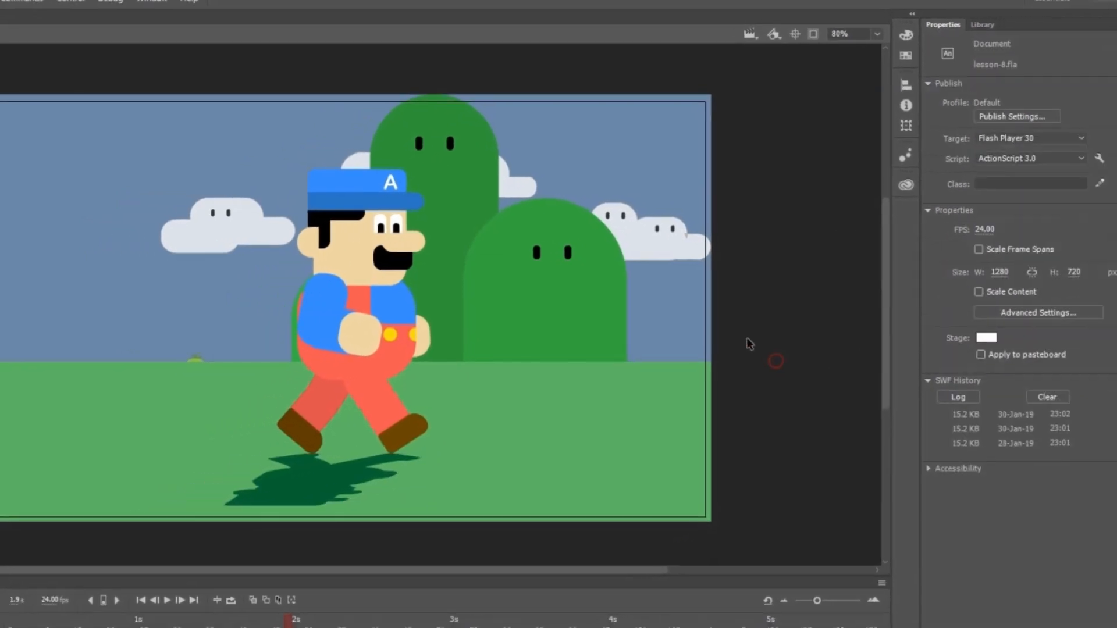
Test the movie to check the walking character's shadow, and close the preview
left_click(72, 0)
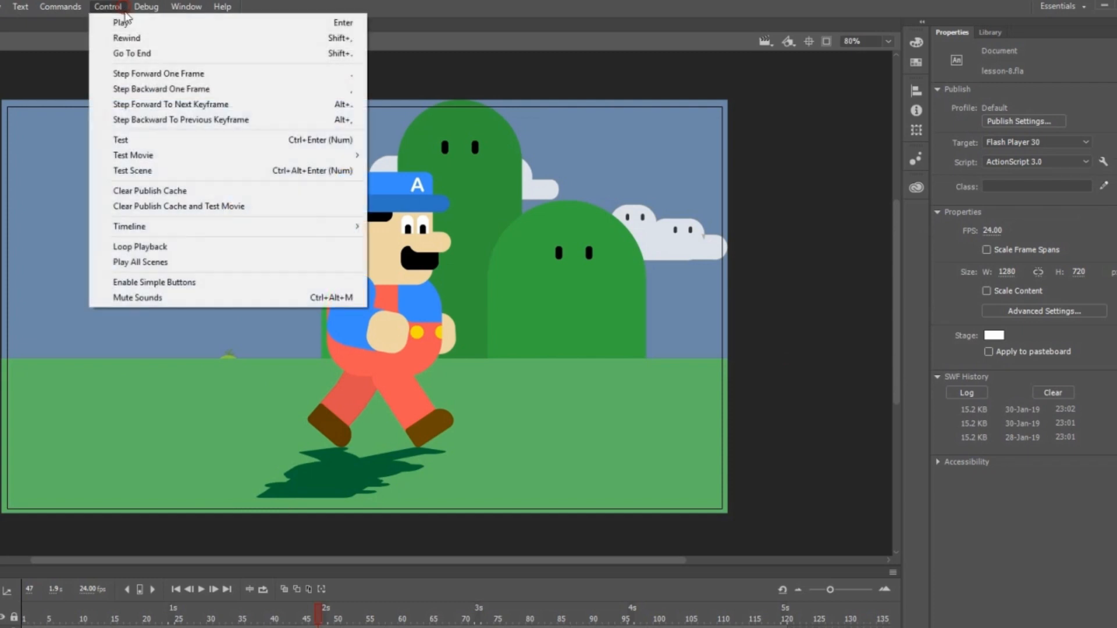
left_click(137, 137)
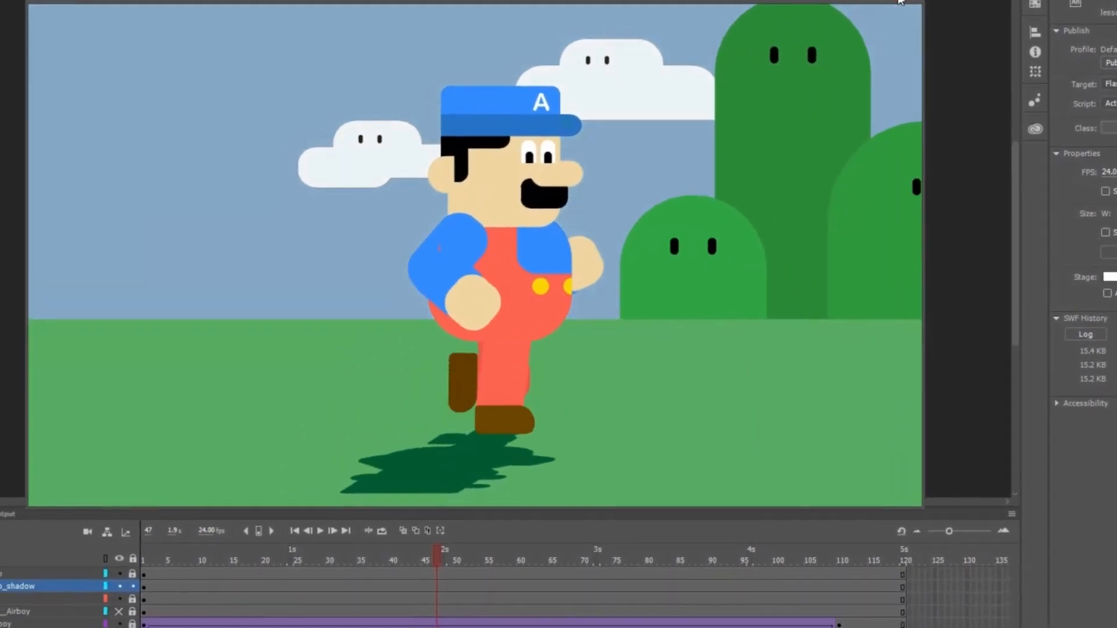
left_click(784, 52)
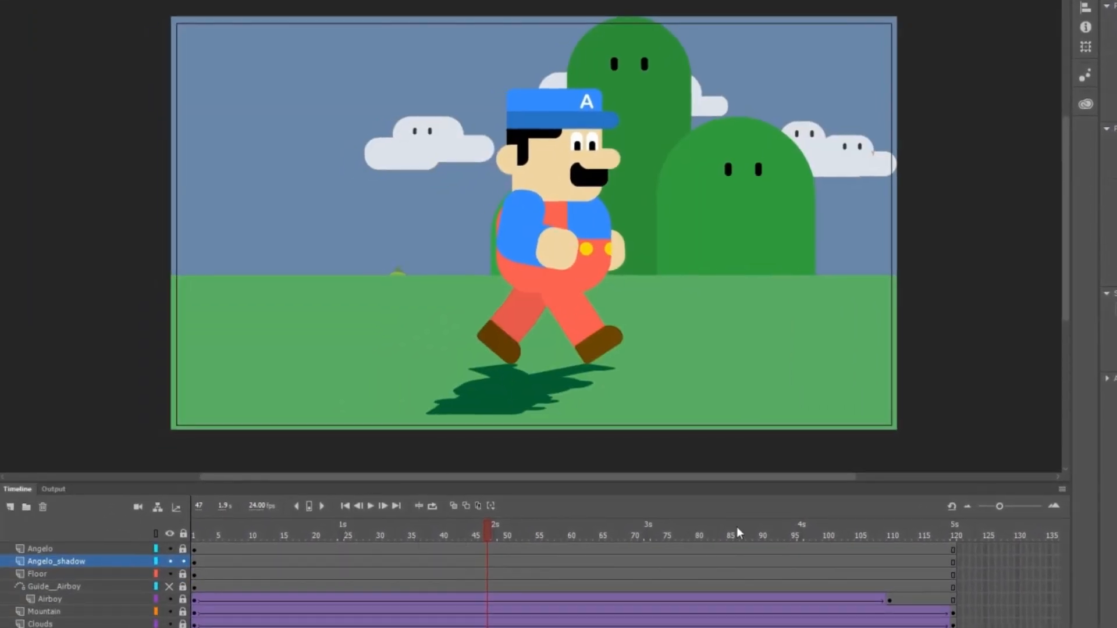
Insert a keyframe at frame 120 of the Angelo_shadow layer and skew the shadow further to the left there
right_click(951, 564)
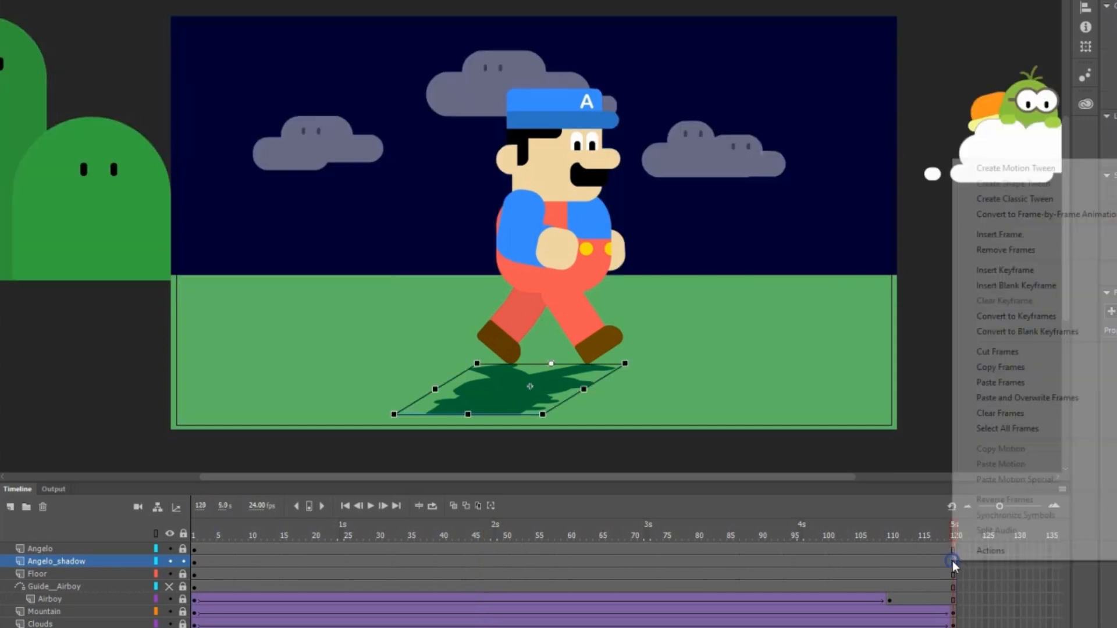
left_click(967, 273)
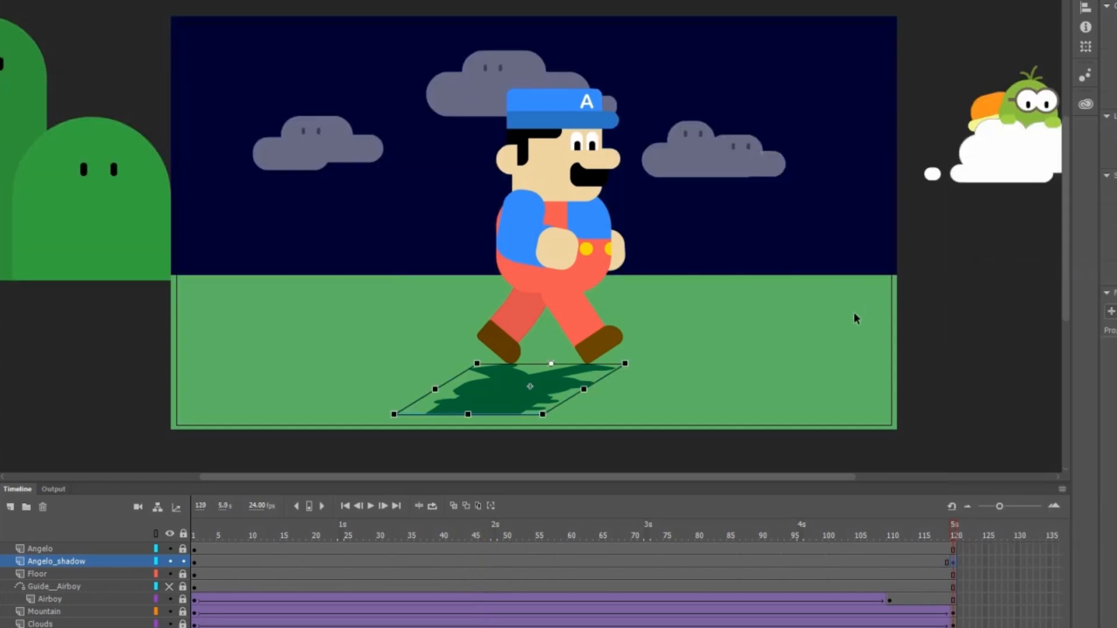
left_click_drag(506, 415, 449, 415)
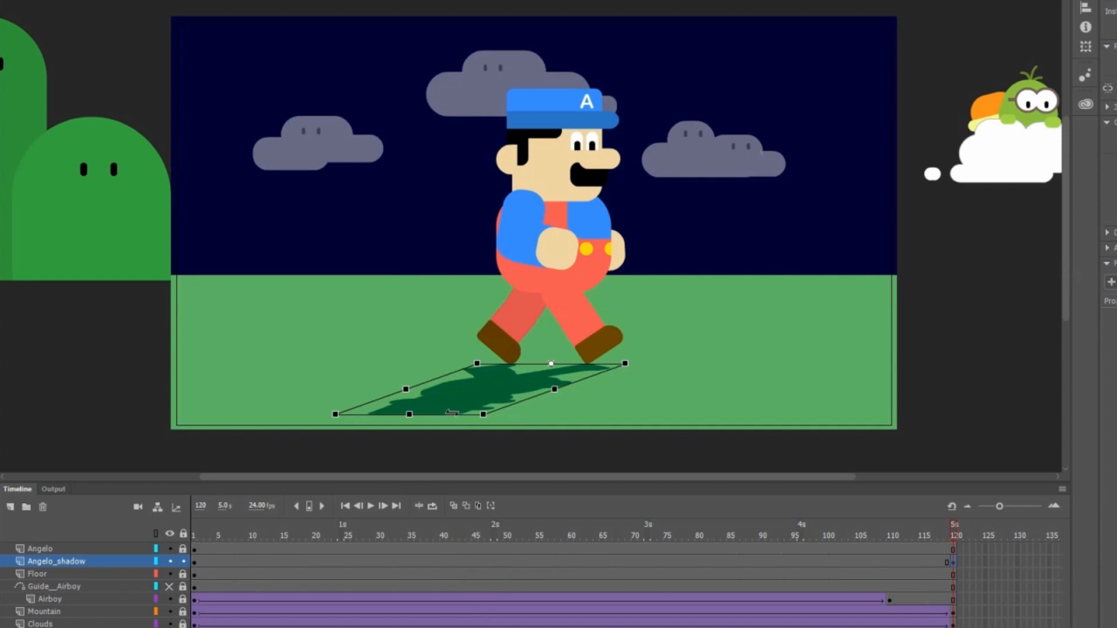
Create a classic tween on the Angelo_shadow layer between its keyframes at frames 1 and 120
left_click(511, 561)
right_click(512, 561)
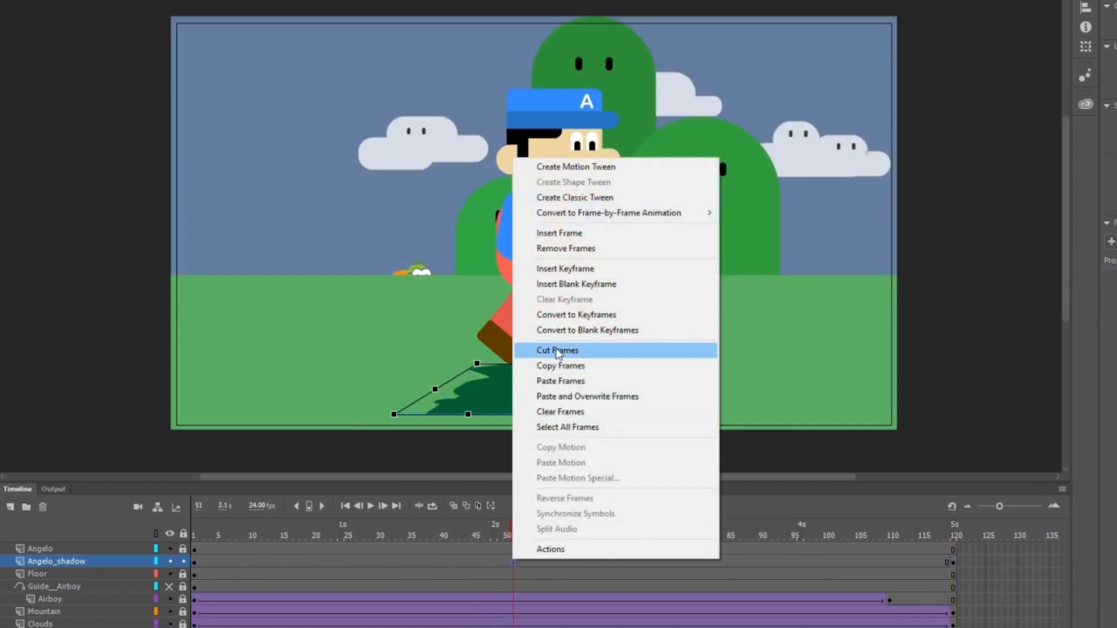
left_click(553, 198)
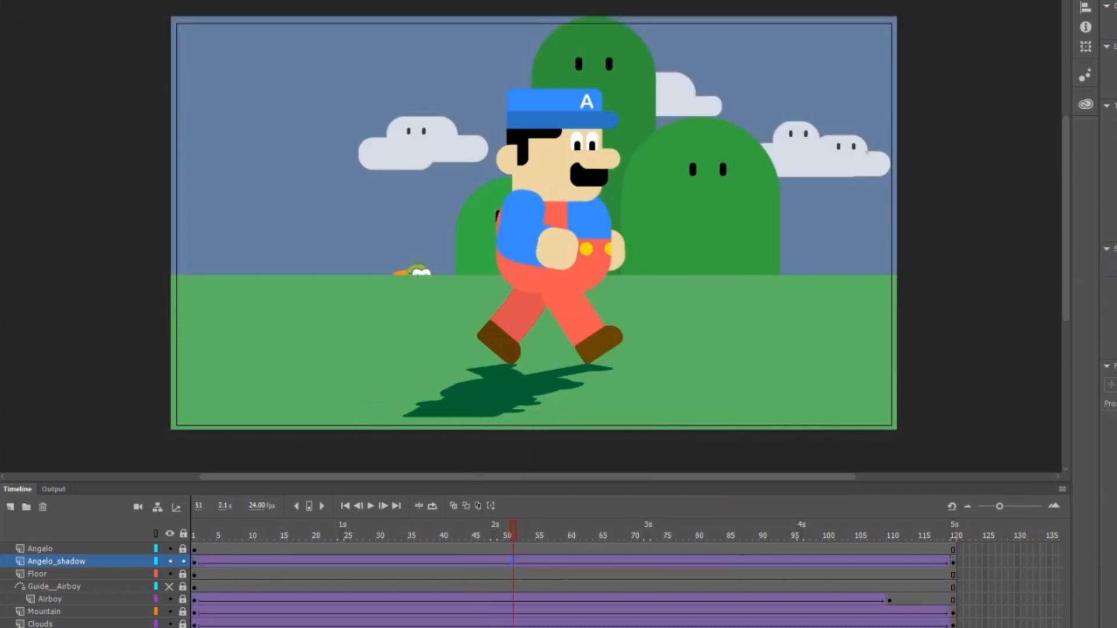
left_click(295, 55)
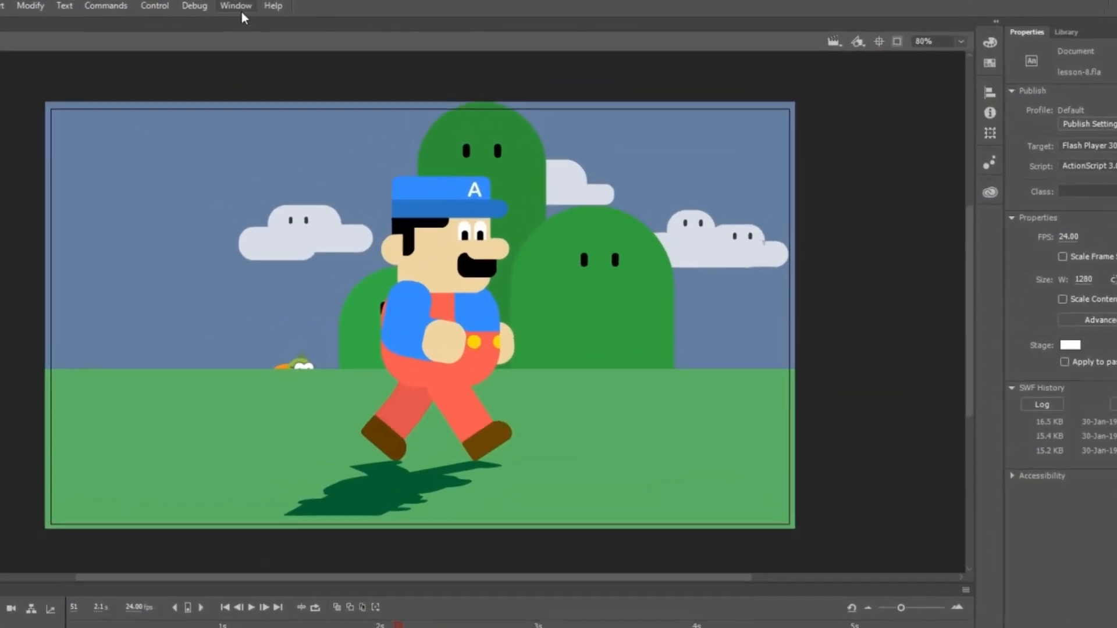
Open the Scene panel, add a second scene, and switch between both scenes, ending on the new one
left_click(298, 8)
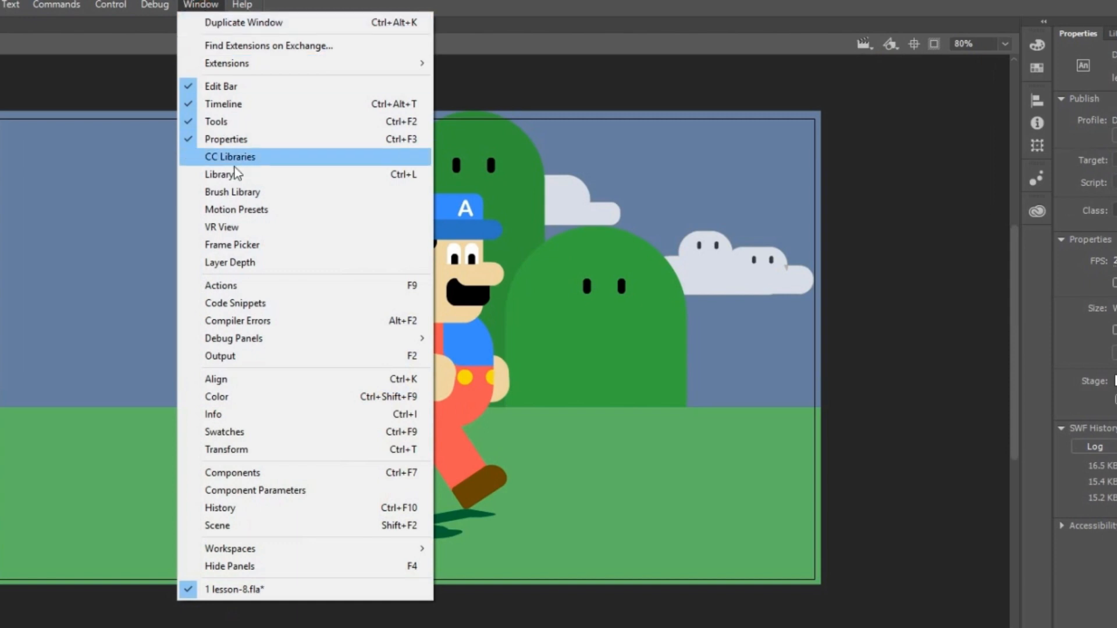
left_click(268, 524)
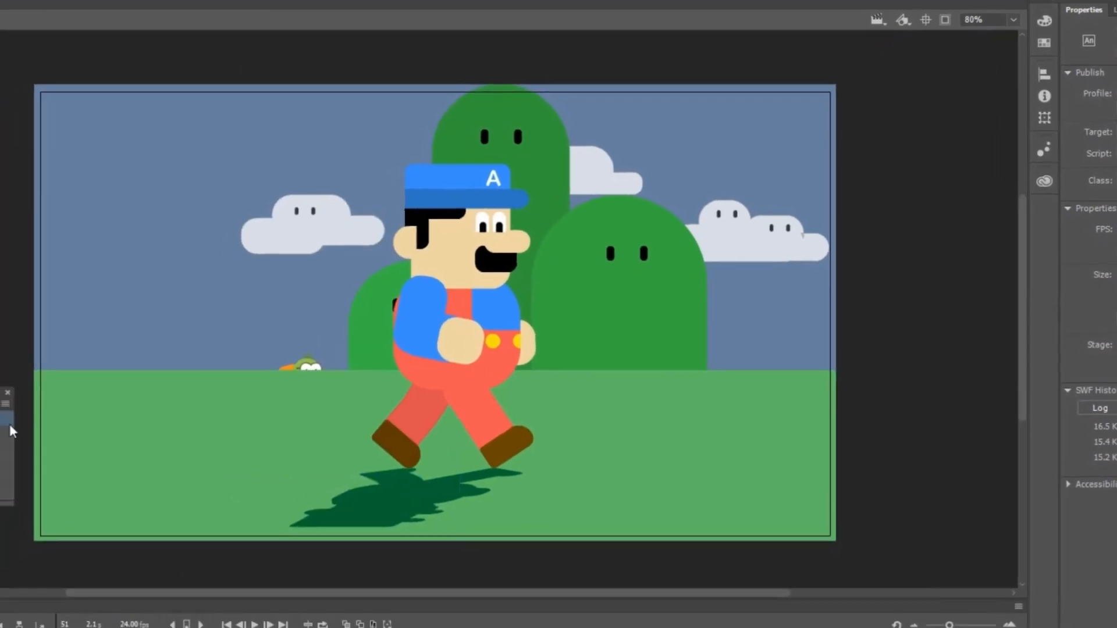
left_click_drag(35, 329, 83, 305)
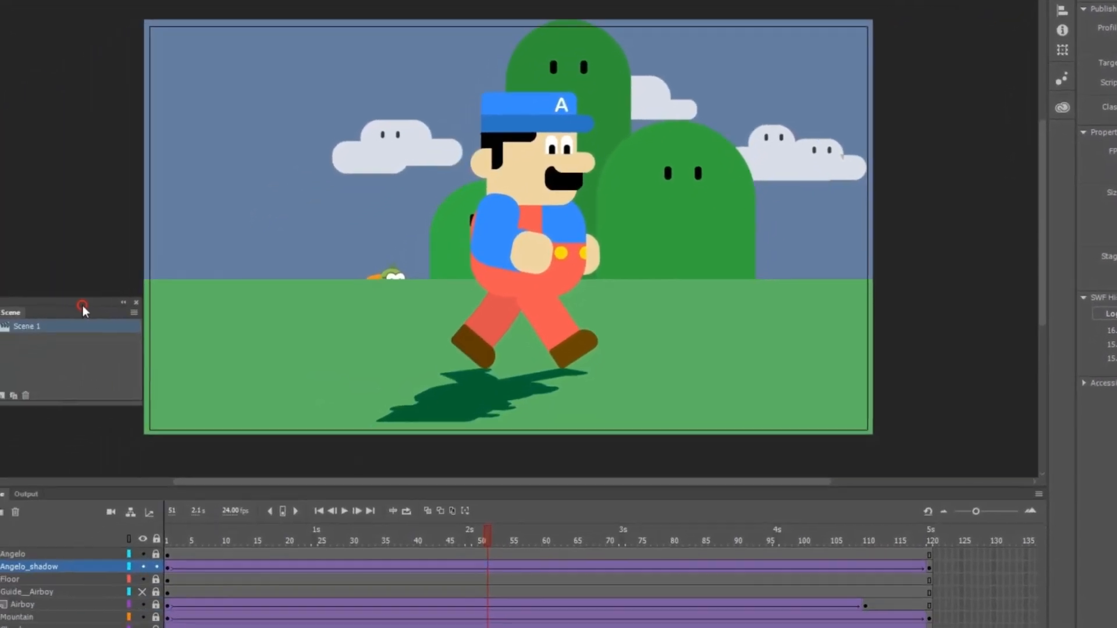
left_click(2, 395)
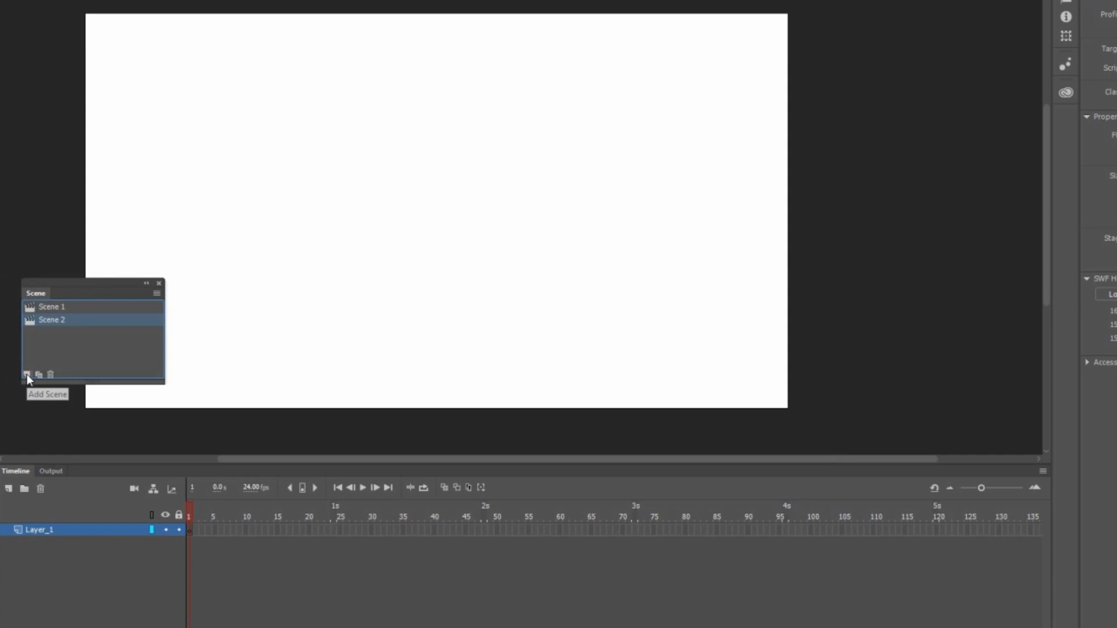
left_click(75, 306)
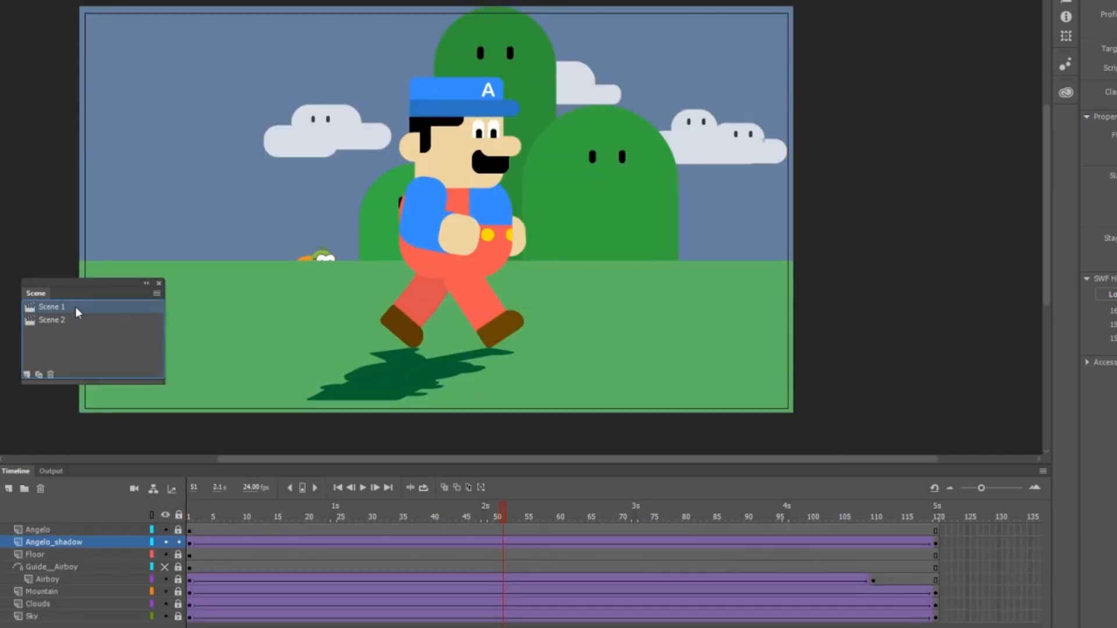
left_click(74, 318)
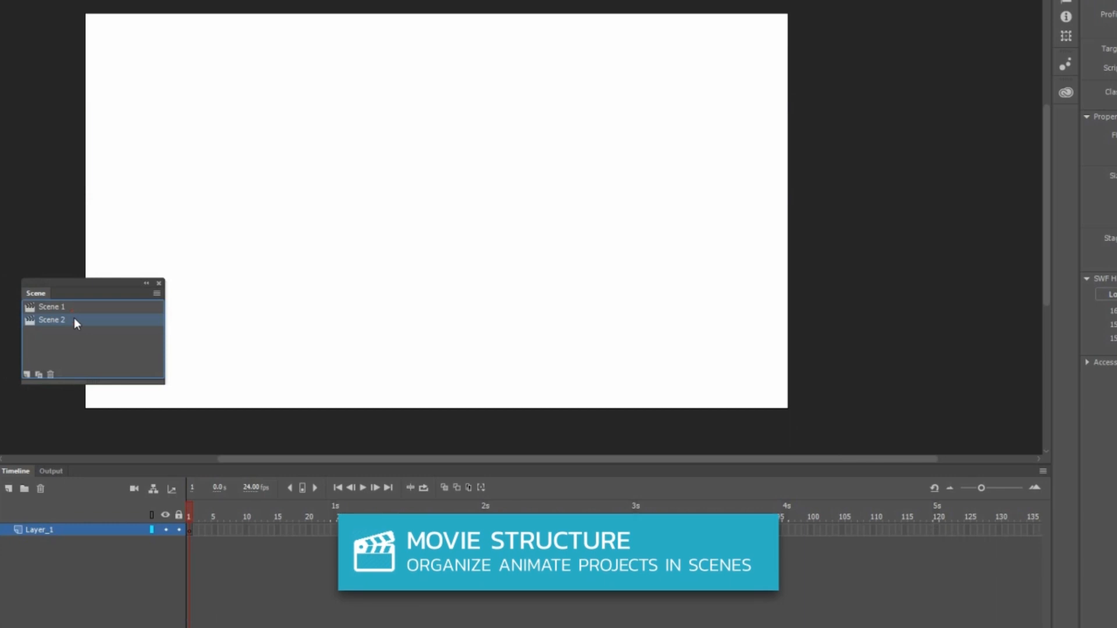
Rename the new scene's only layer Background
double_click(38, 528)
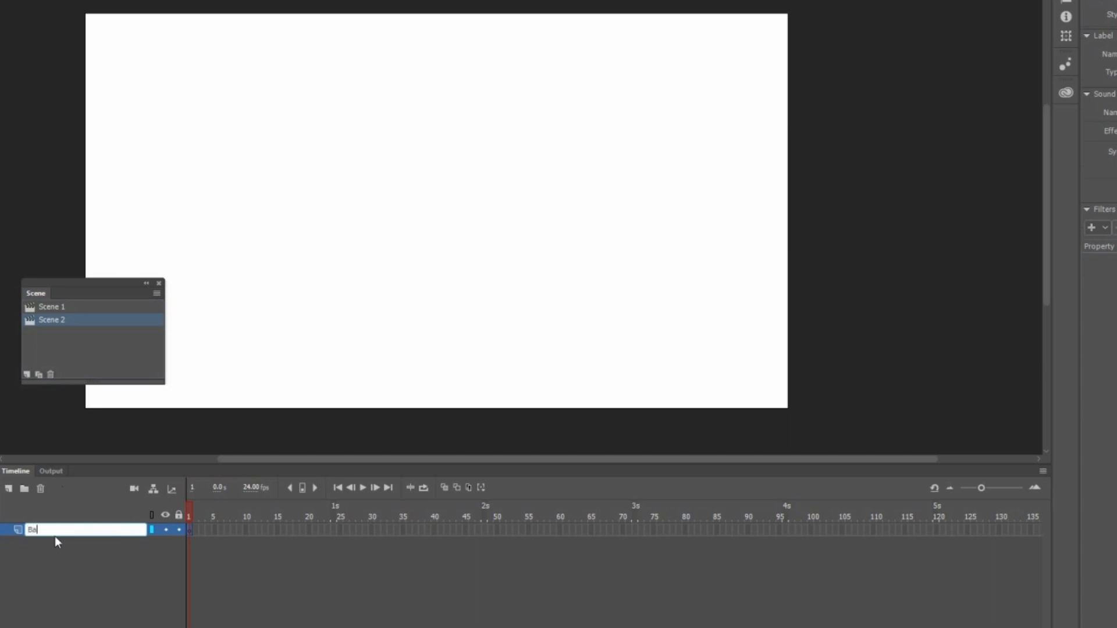
type("Background")
key("Return")
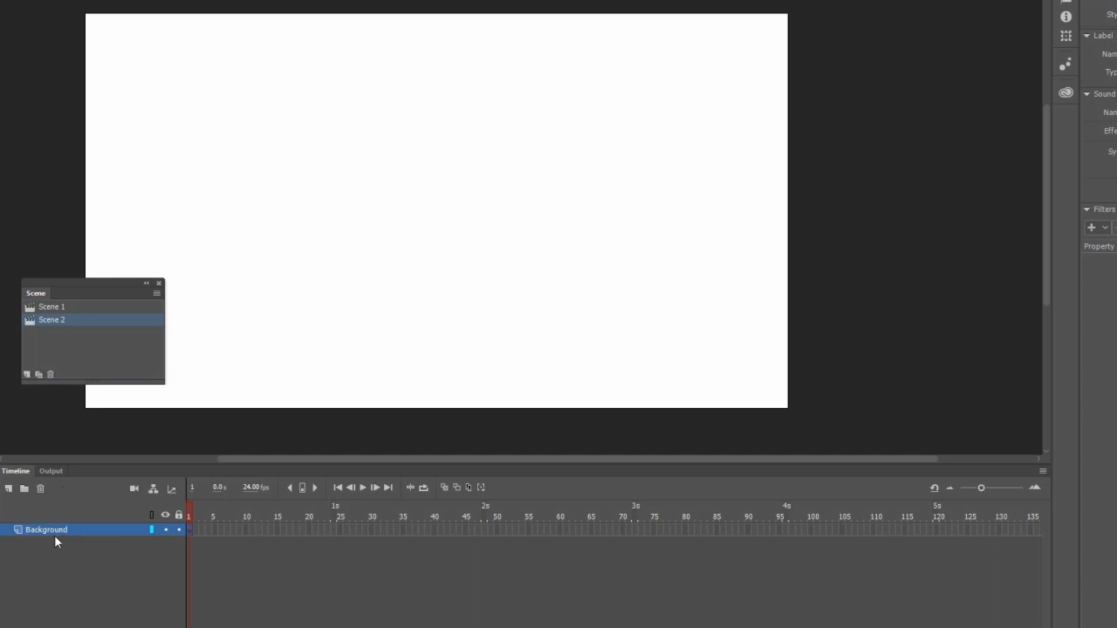
Place the Sky symbol over the stage on the Background layer and tint it with dark blue #000033 at 80%
left_click(992, 17)
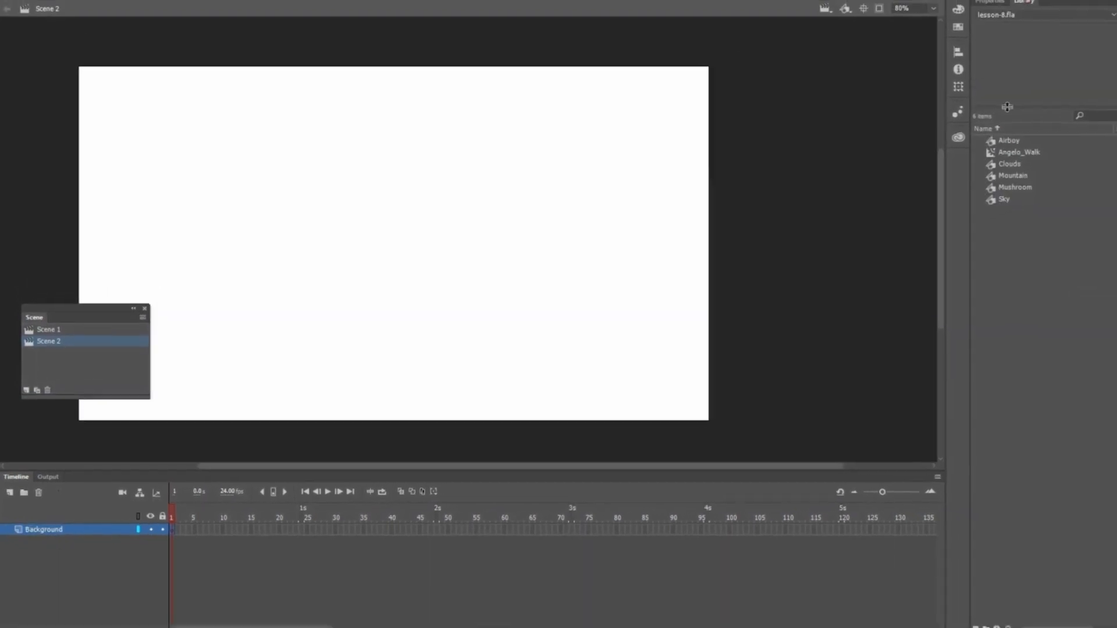
left_click_drag(1034, 188, 360, 255)
left_click(939, 30)
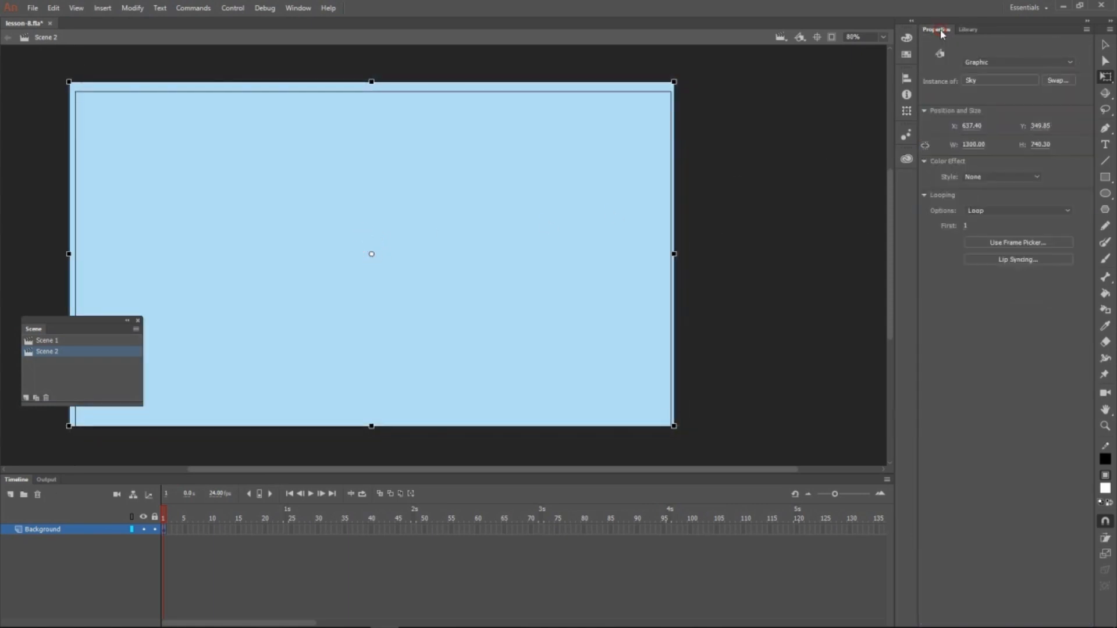
left_click(983, 176)
left_click(982, 213)
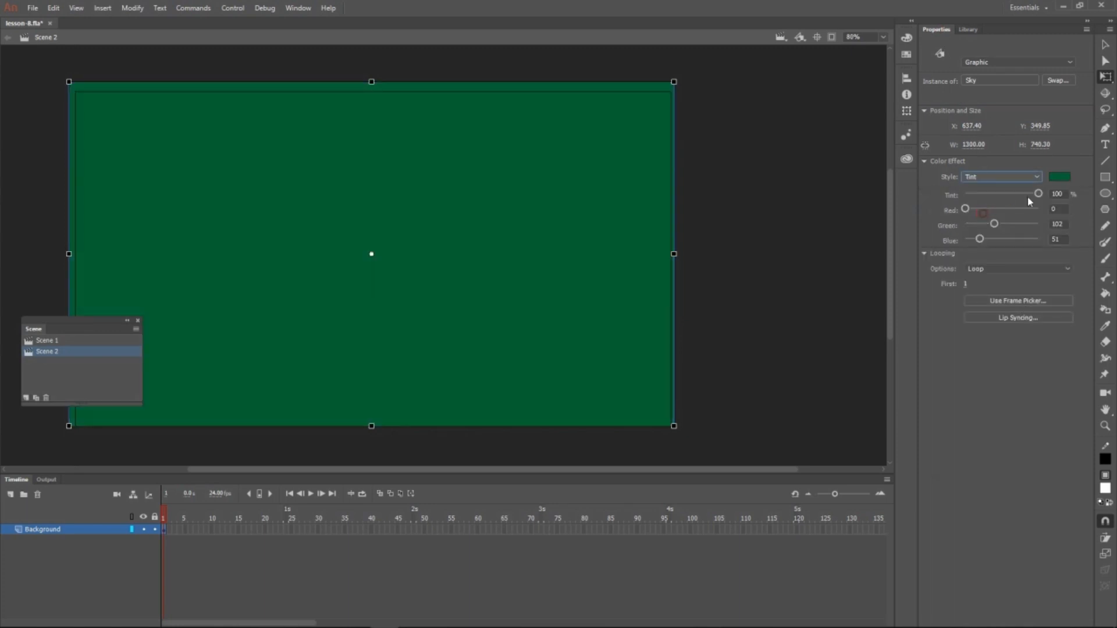
left_click(1054, 178)
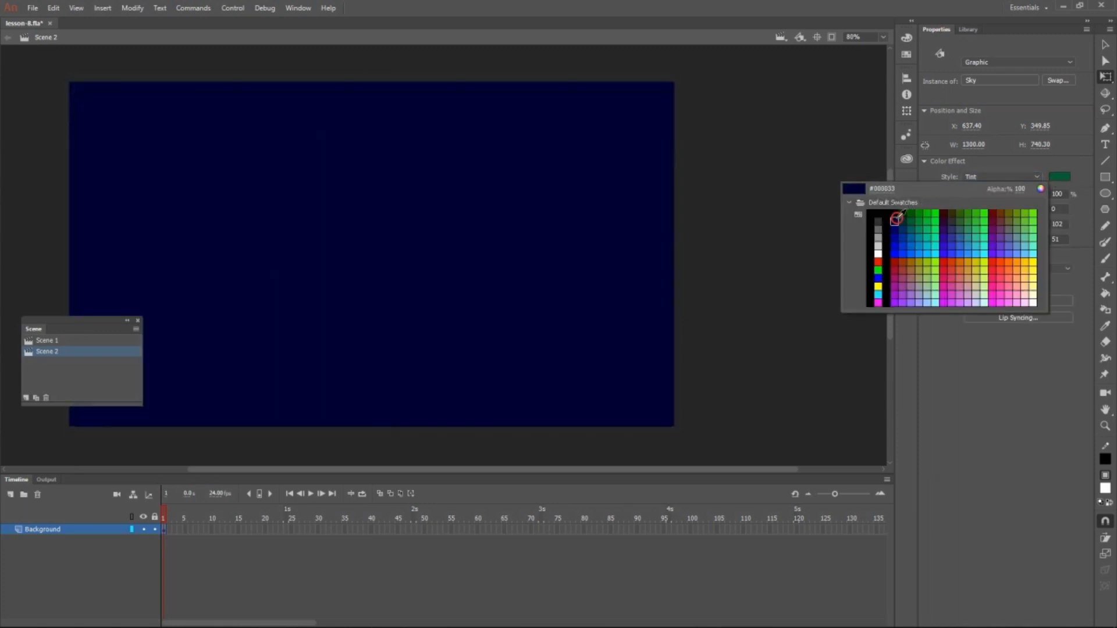
left_click(893, 219)
left_click(1065, 196)
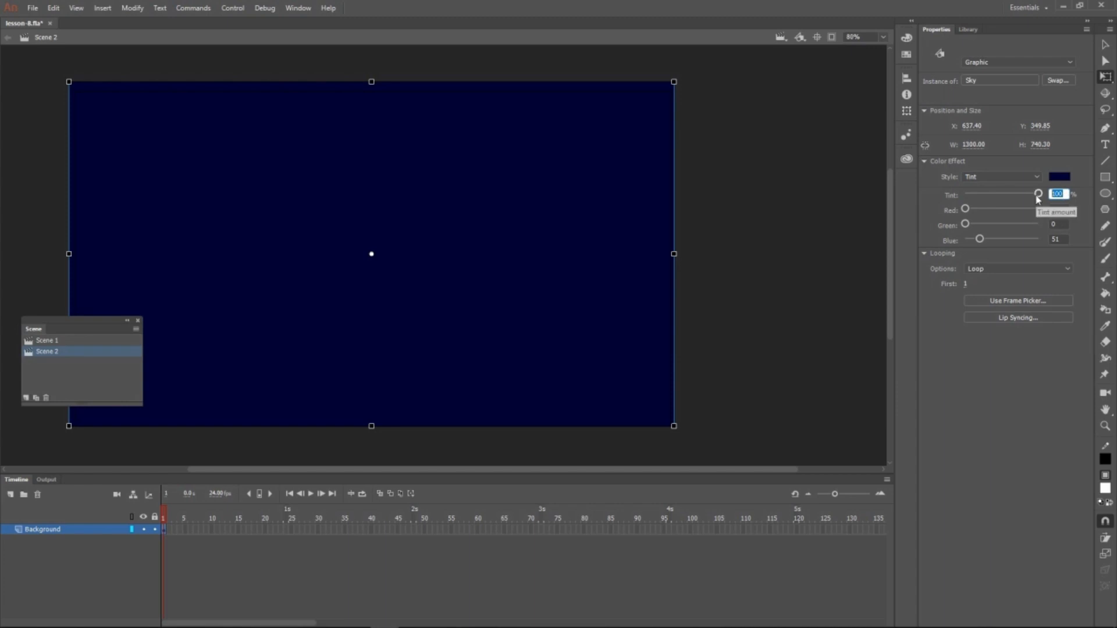
type("80")
key("Return")
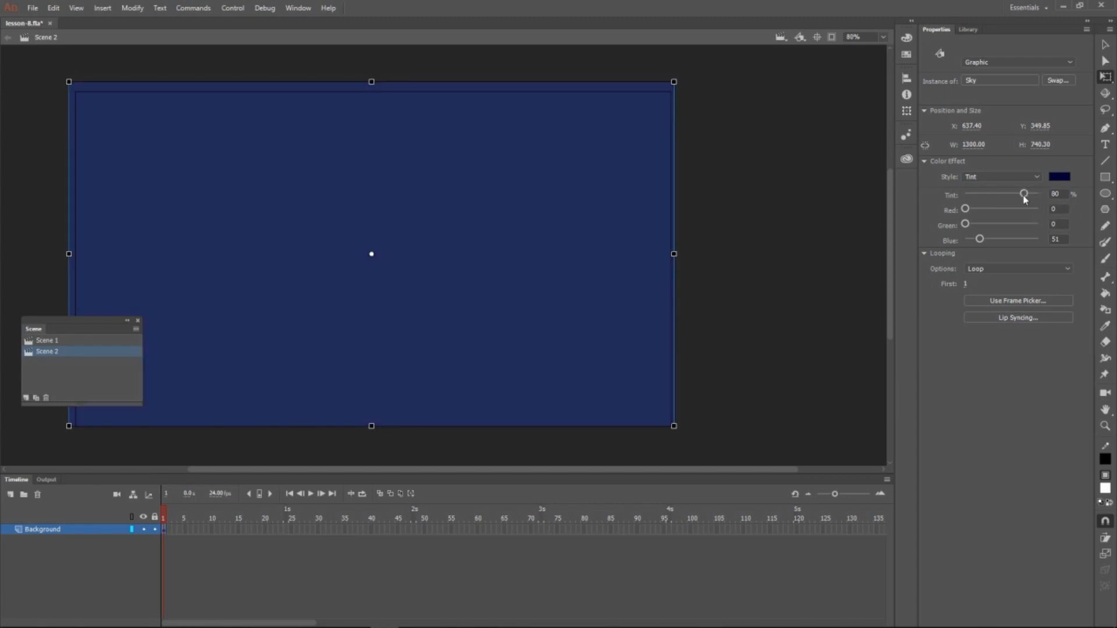
left_click(776, 249)
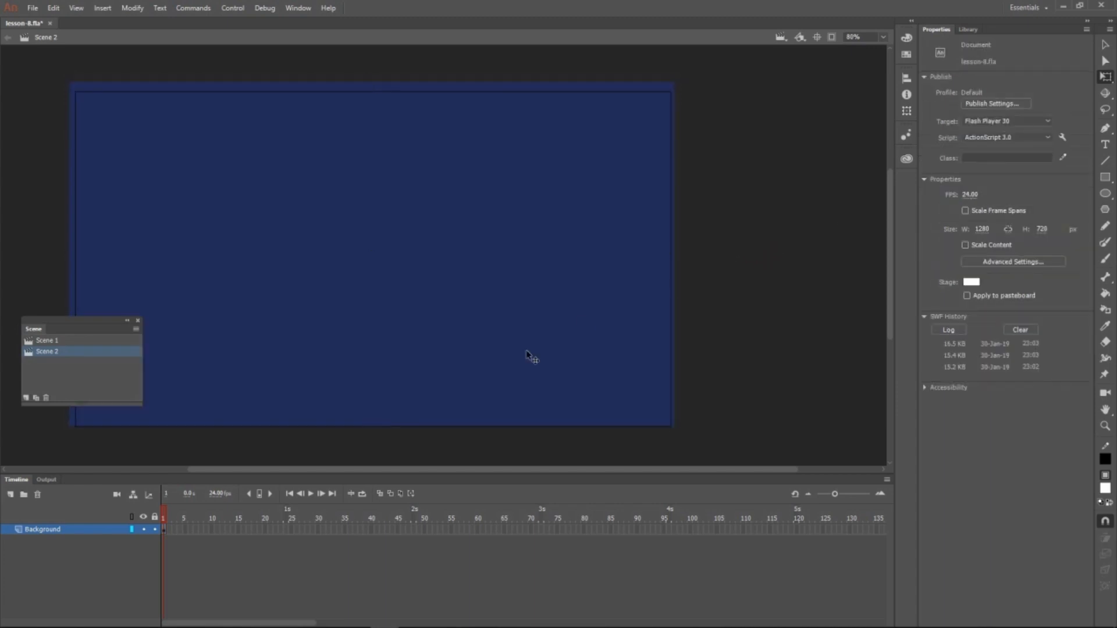
Insert keyframes at frames 20 and 35 of the Background layer
right_click(264, 530)
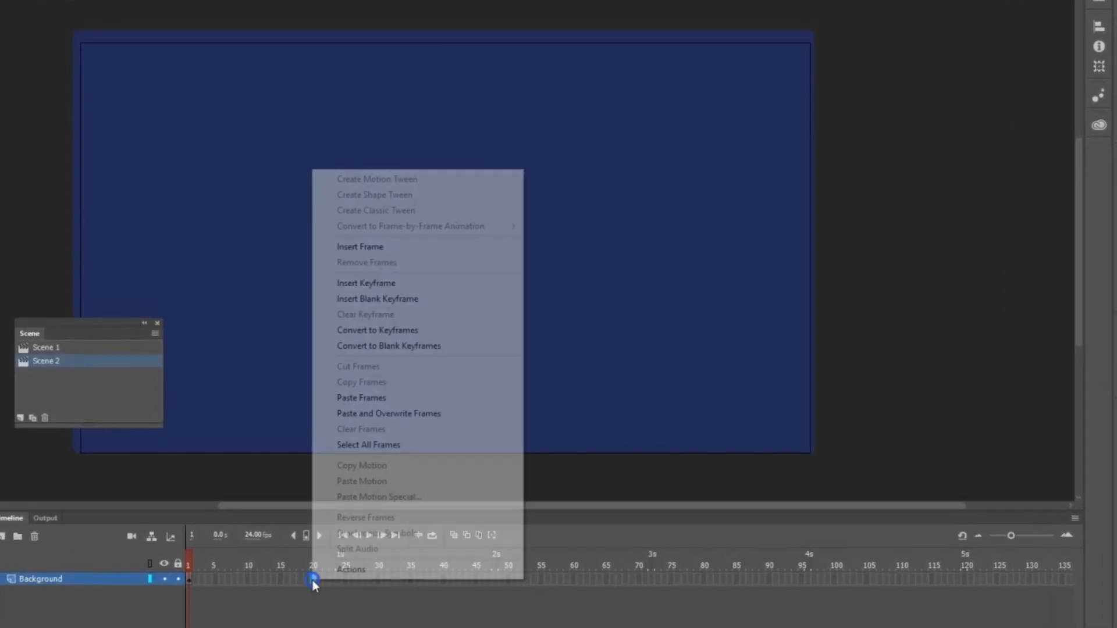
left_click(424, 284)
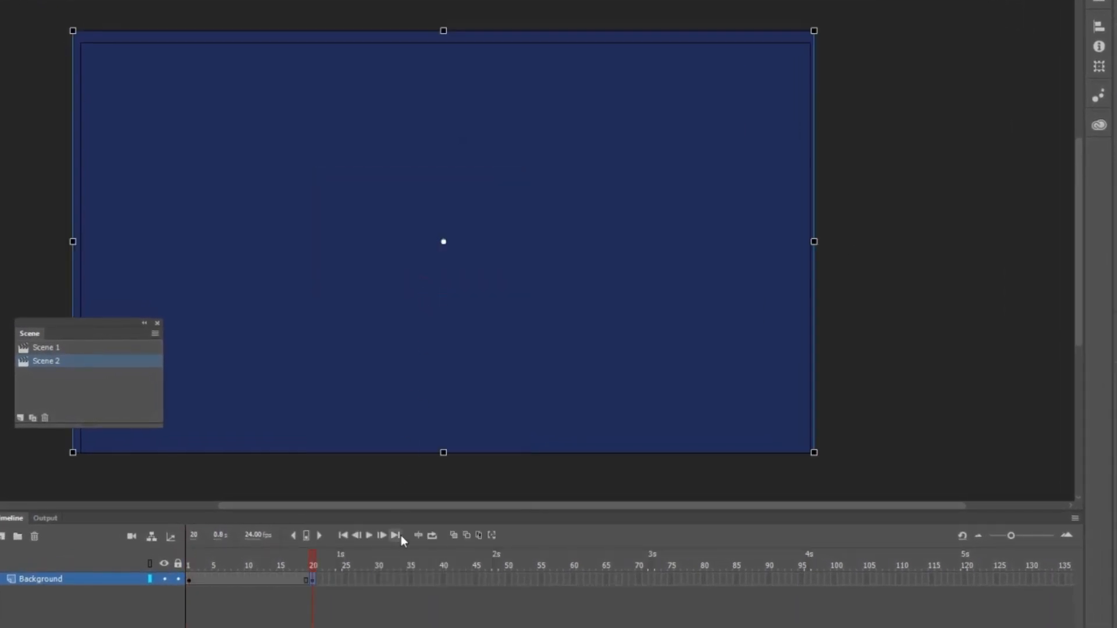
right_click(410, 575)
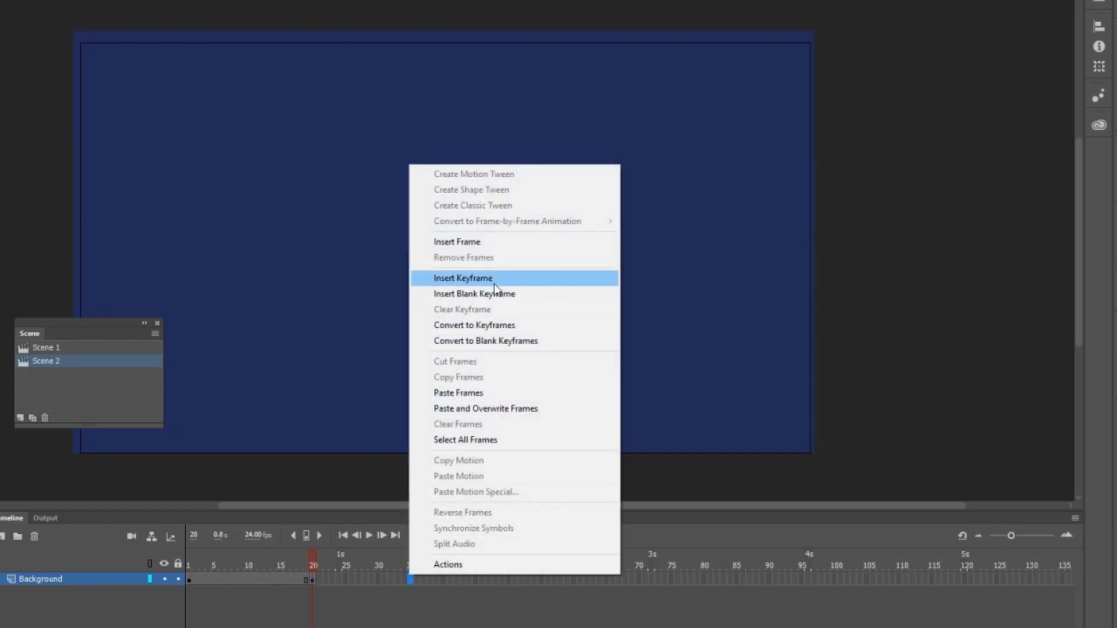
left_click(493, 280)
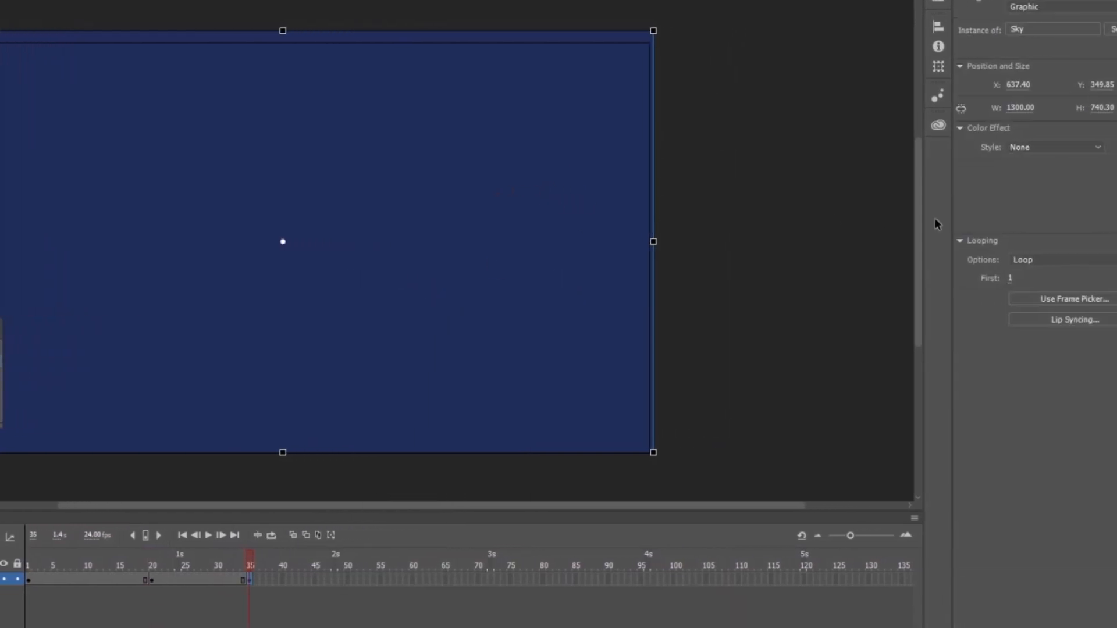
Apply a tint to the Sky instance at frame 35 using the color #ff6666
left_click(1017, 153)
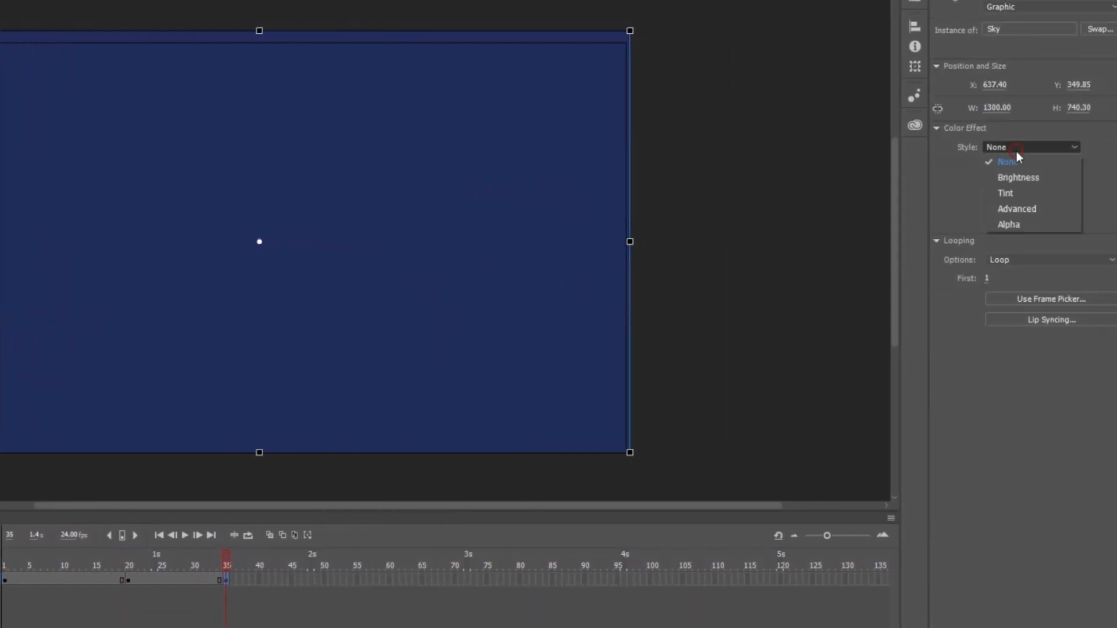
left_click(1016, 192)
left_click(1101, 146)
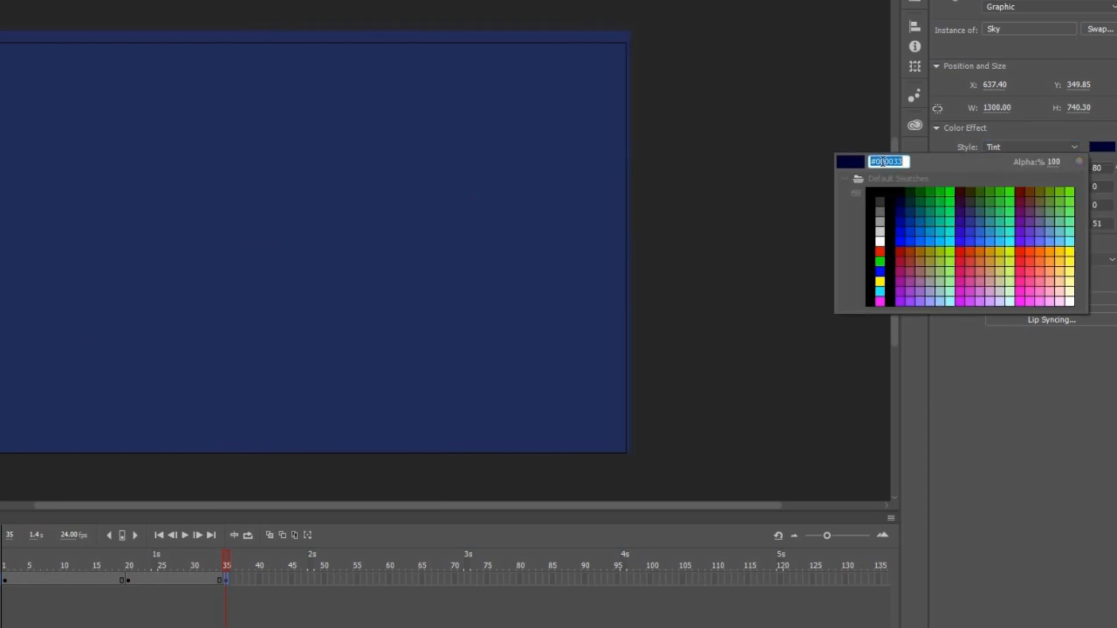
type("ff6666")
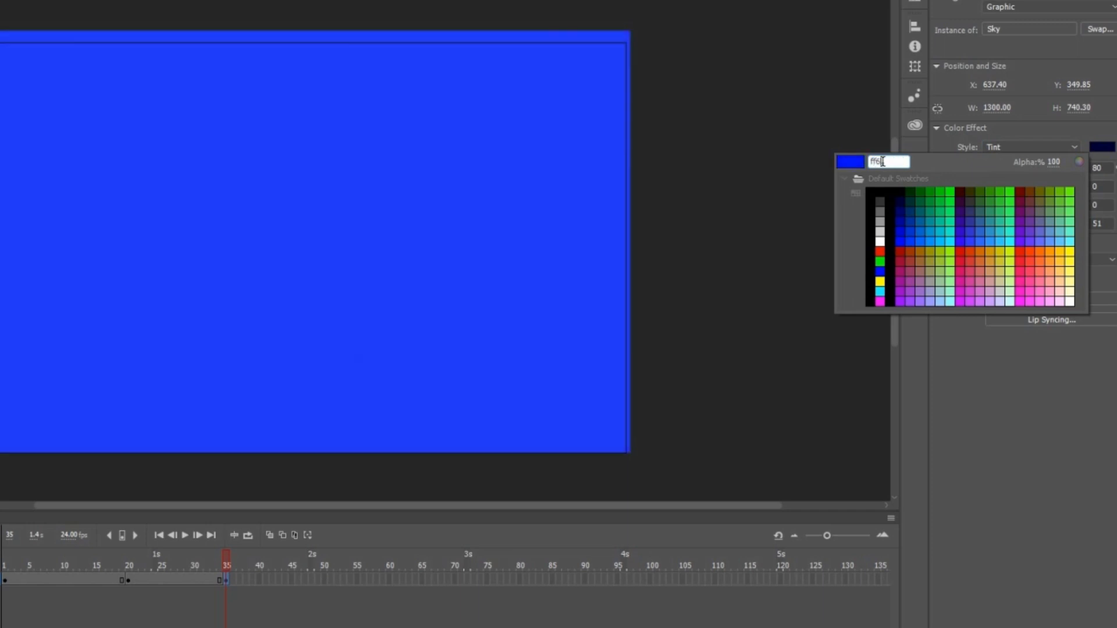
key("Return")
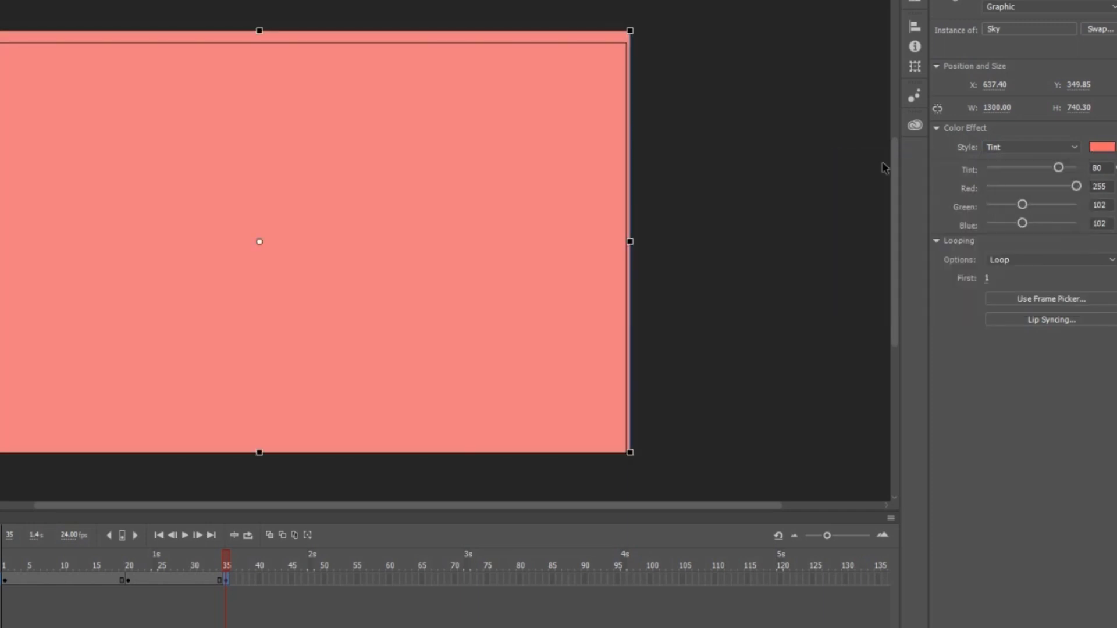
left_click(801, 186)
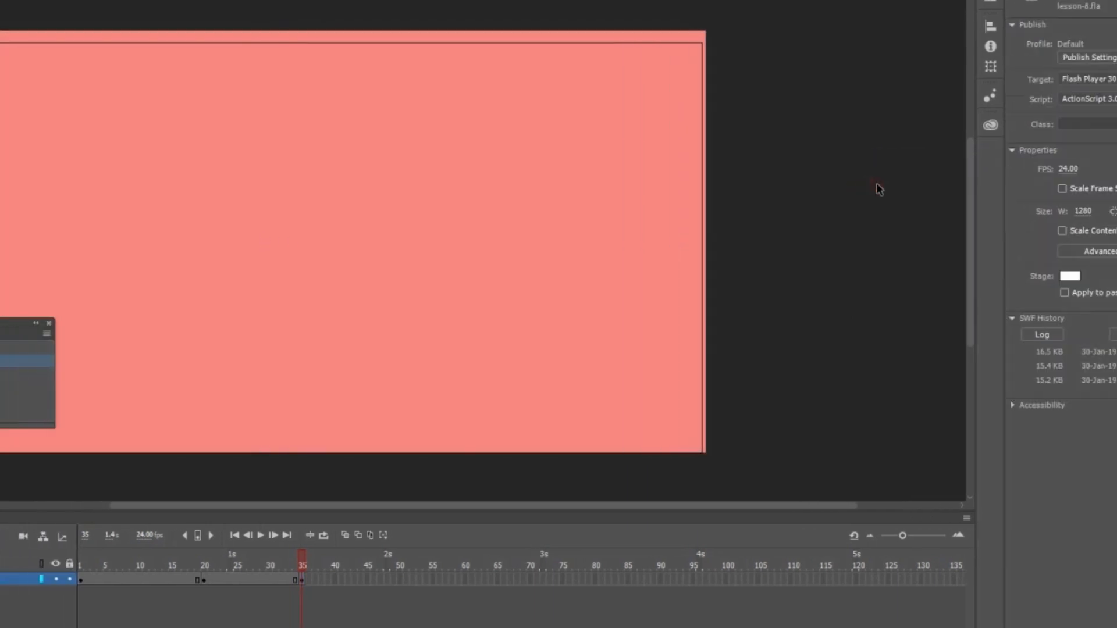
Create a classic tween between frames 20 and 35 of the Background layer and scrub to frame 35
right_click(341, 577)
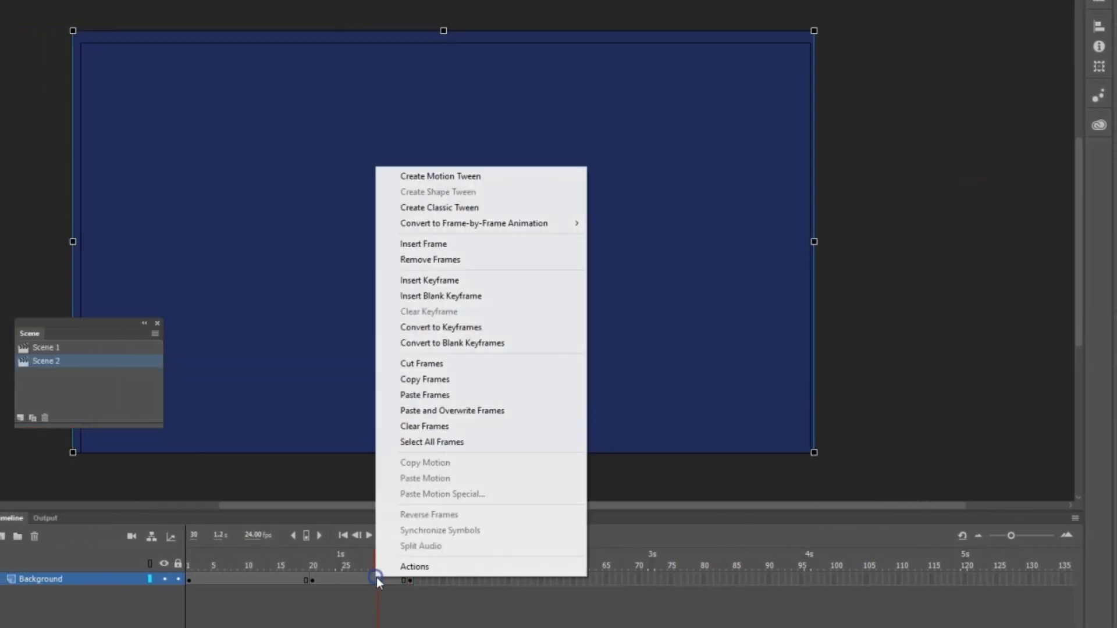
left_click(447, 208)
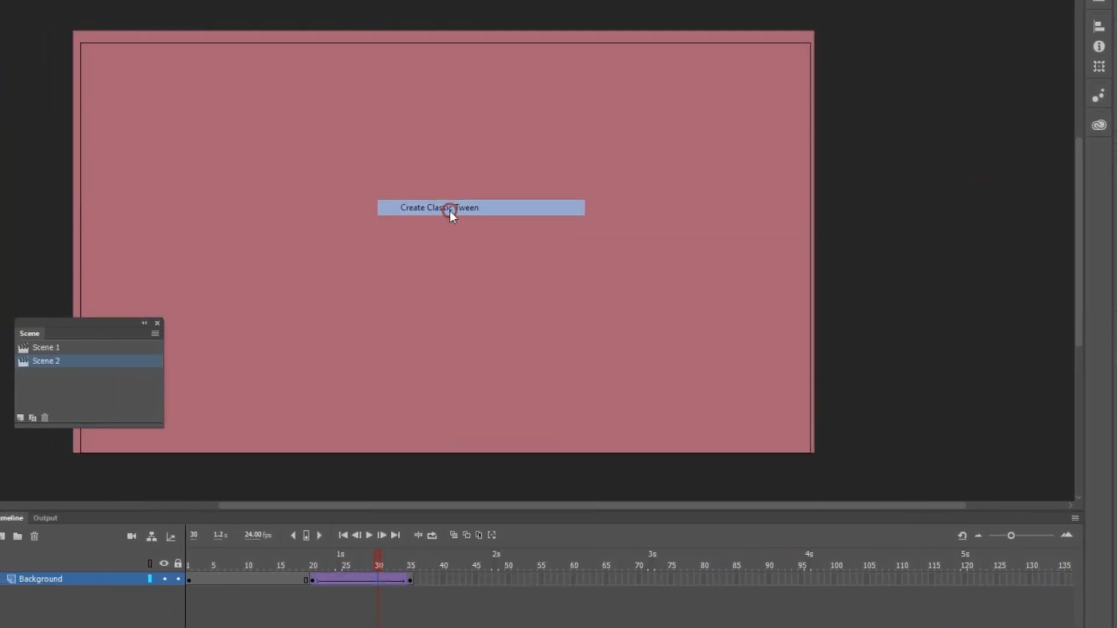
left_click_drag(375, 565, 410, 568)
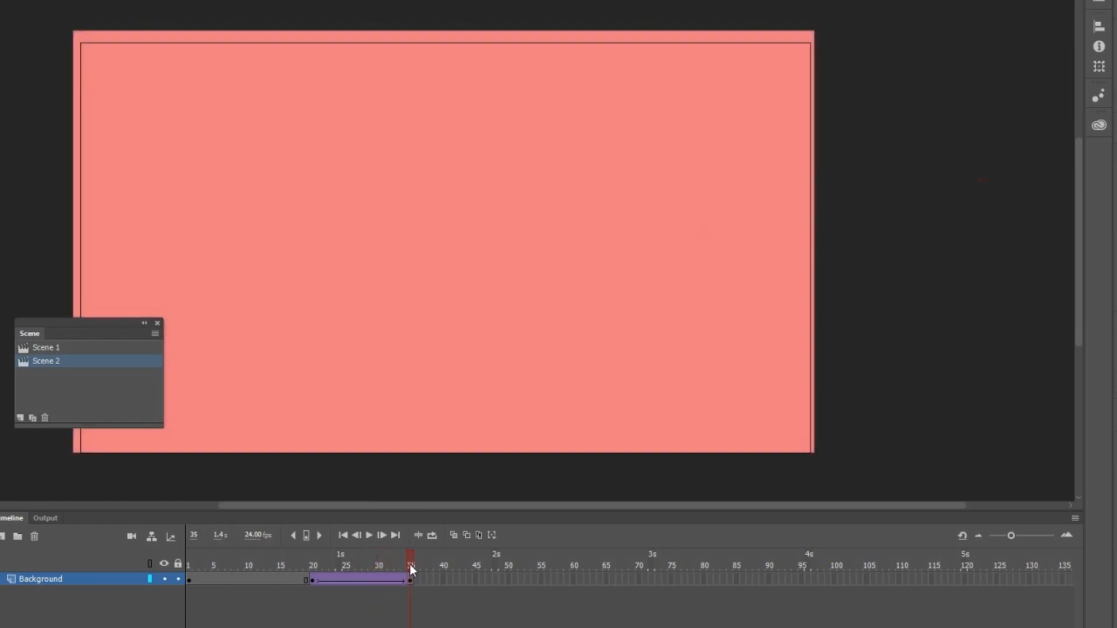
Extend the Background layer to frame 120 with regular frames
right_click(965, 580)
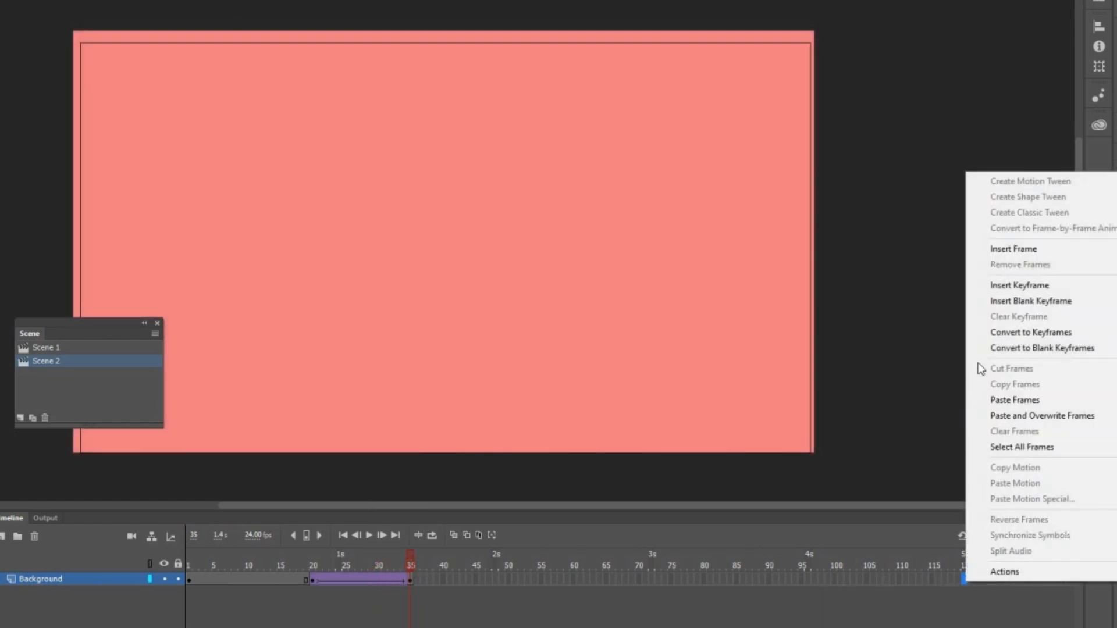
left_click(989, 250)
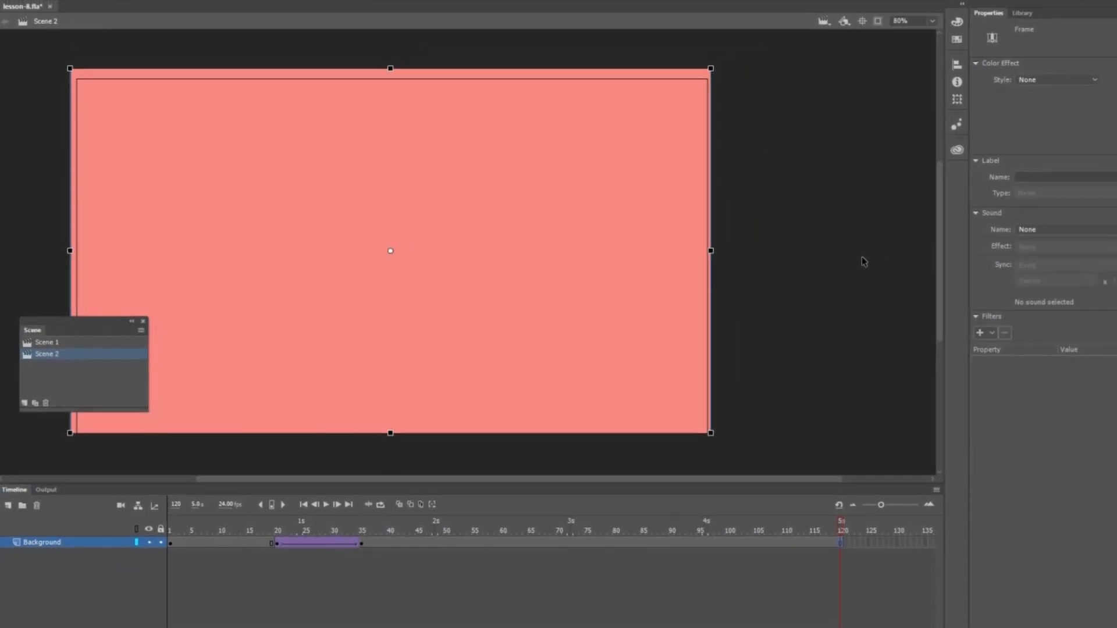
left_click(915, 276)
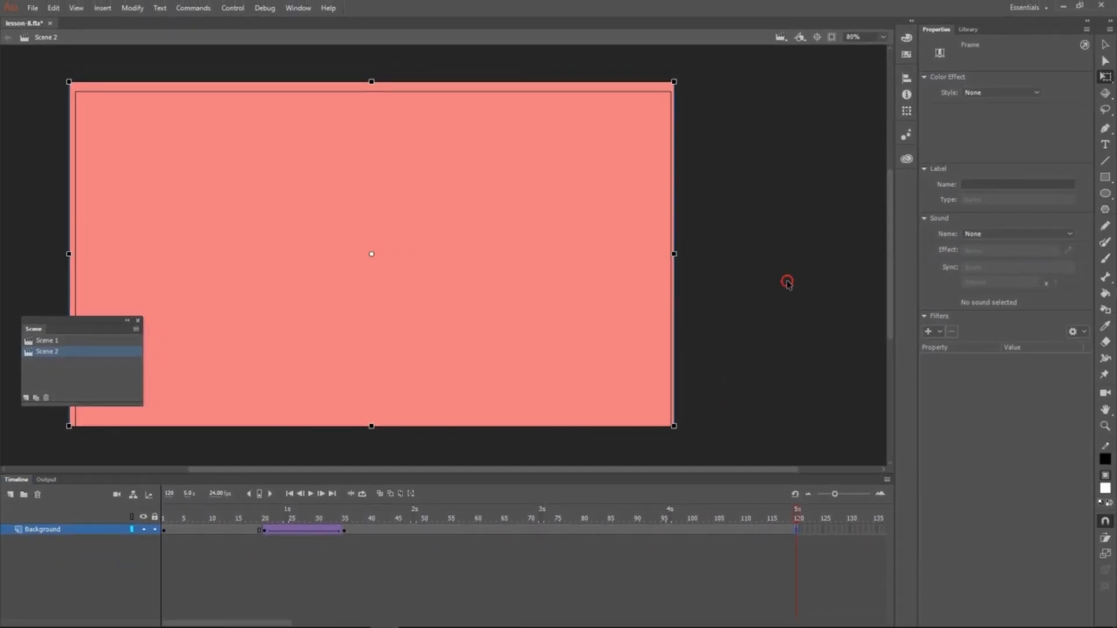
Create a new graphic symbol named Title in the library
left_click(965, 30)
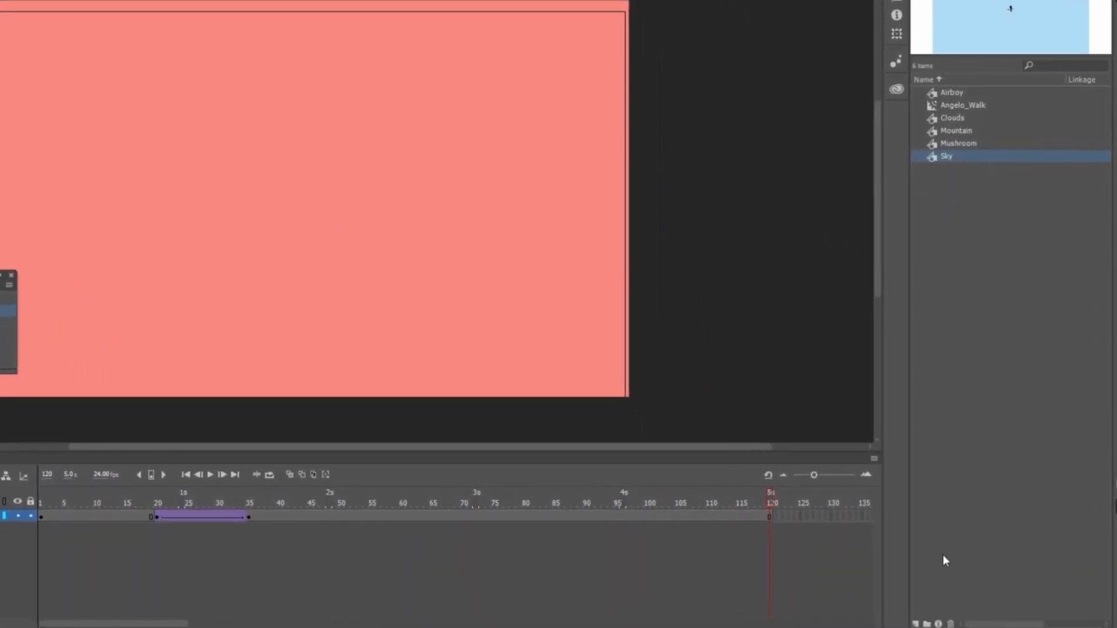
left_click(910, 621)
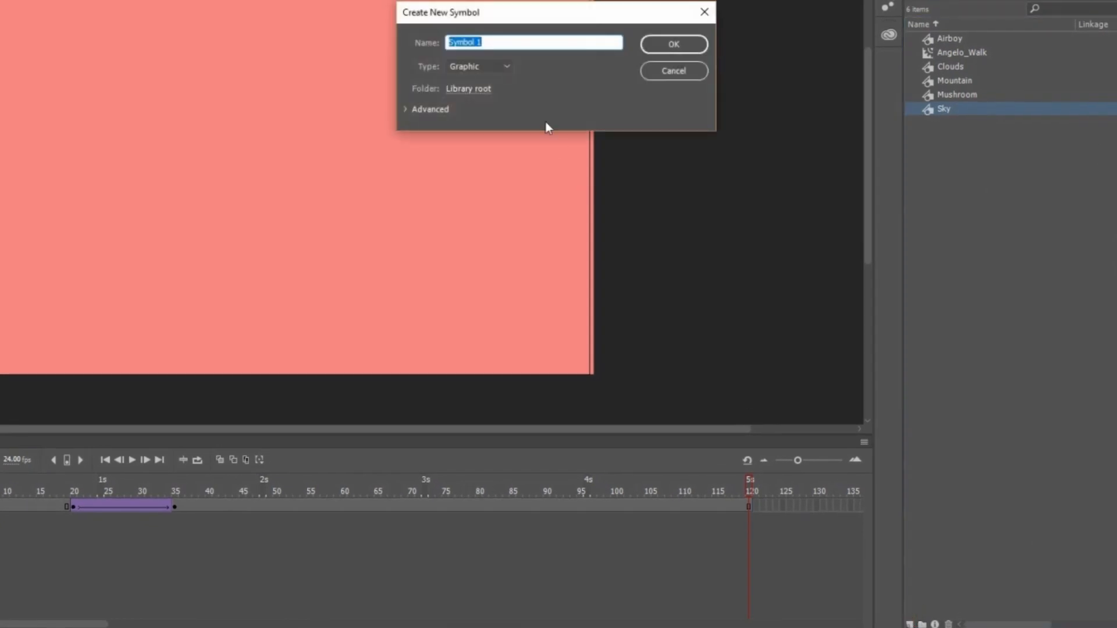
type("Title")
left_click(670, 45)
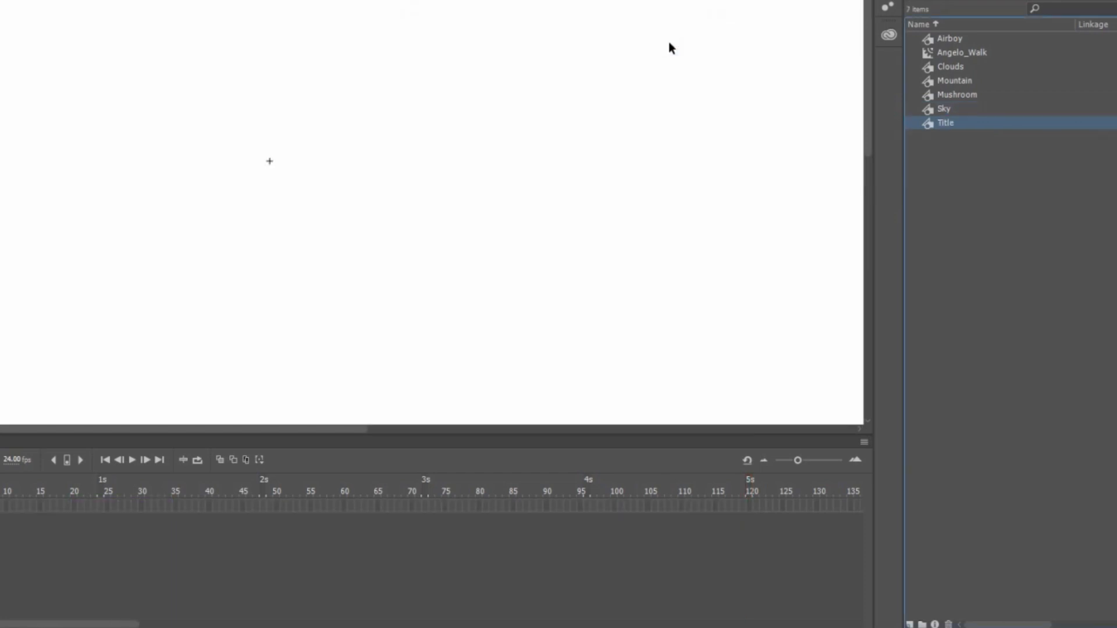
Rename the only layer inside the Title symbol Text
double_click(42, 505)
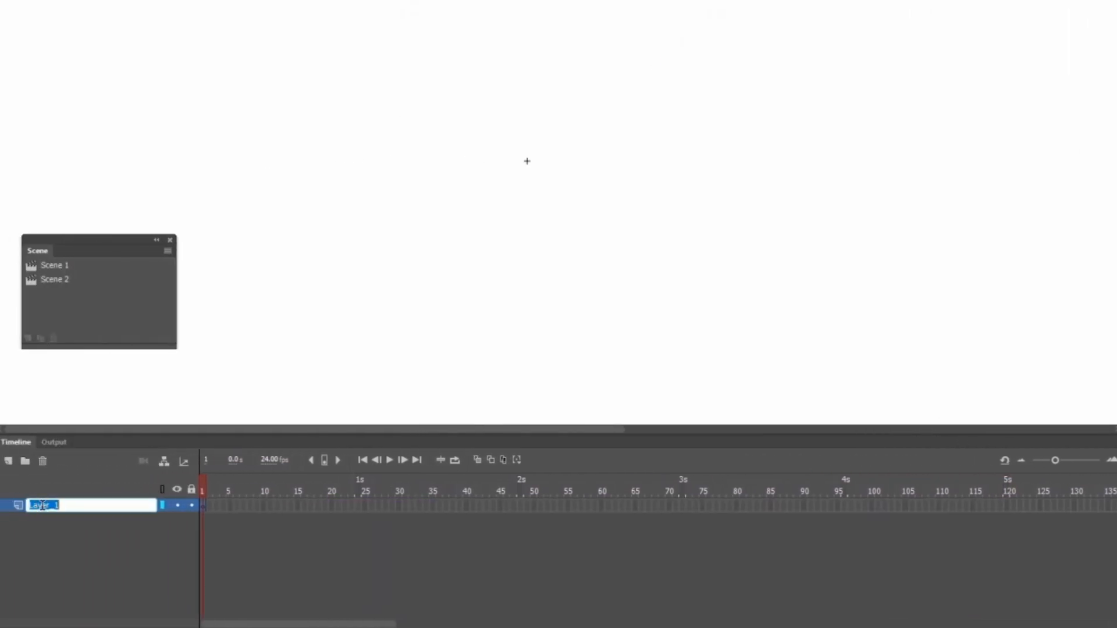
type("text")
key("Return")
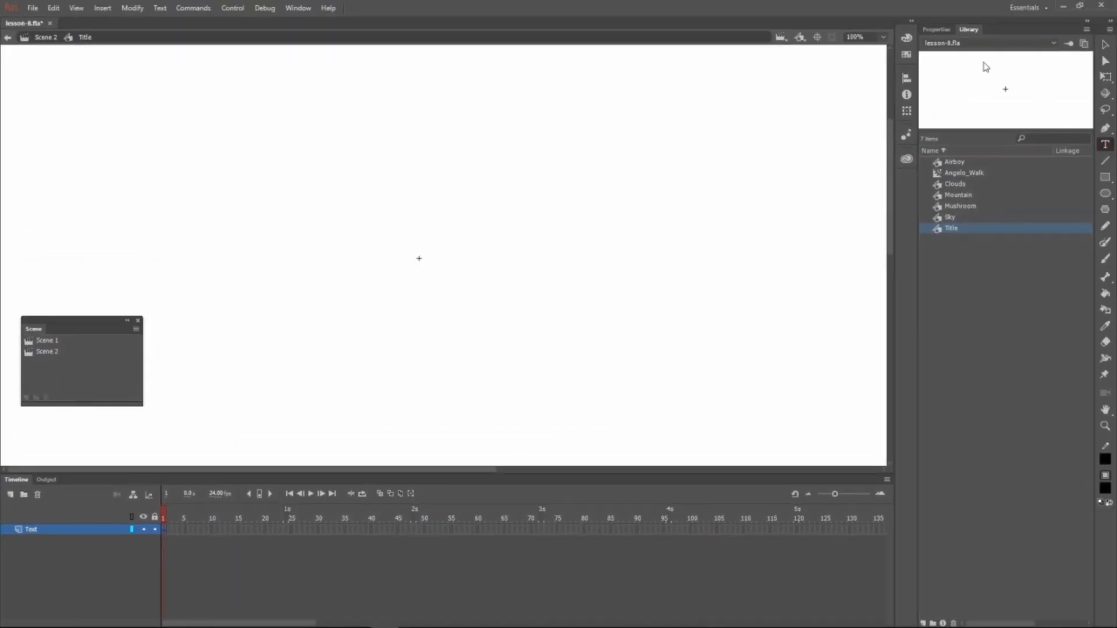
Set up the Text tool with a gray fill, the Bauhaus 93 font, size 100 pt and letter spacing -3
left_click(942, 31)
left_click(970, 135)
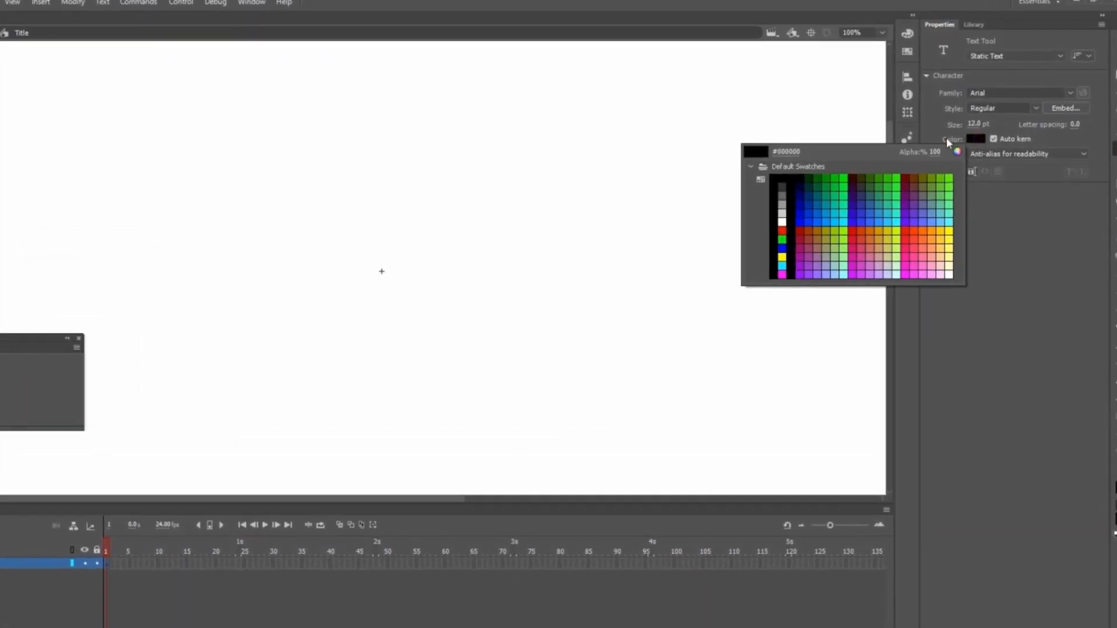
left_click(771, 216)
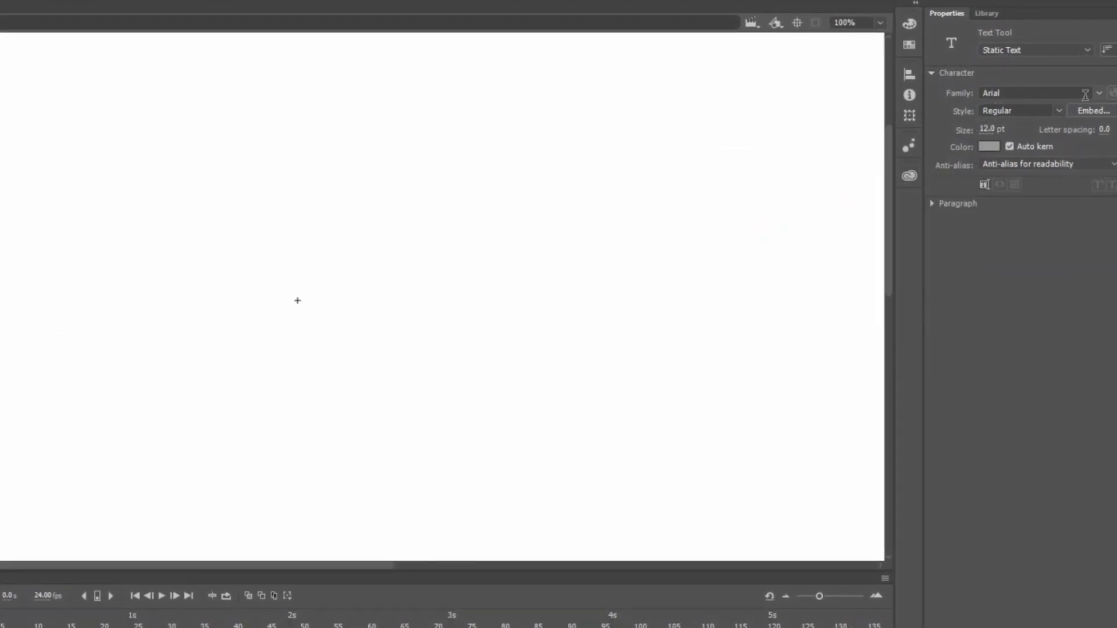
left_click(1097, 93)
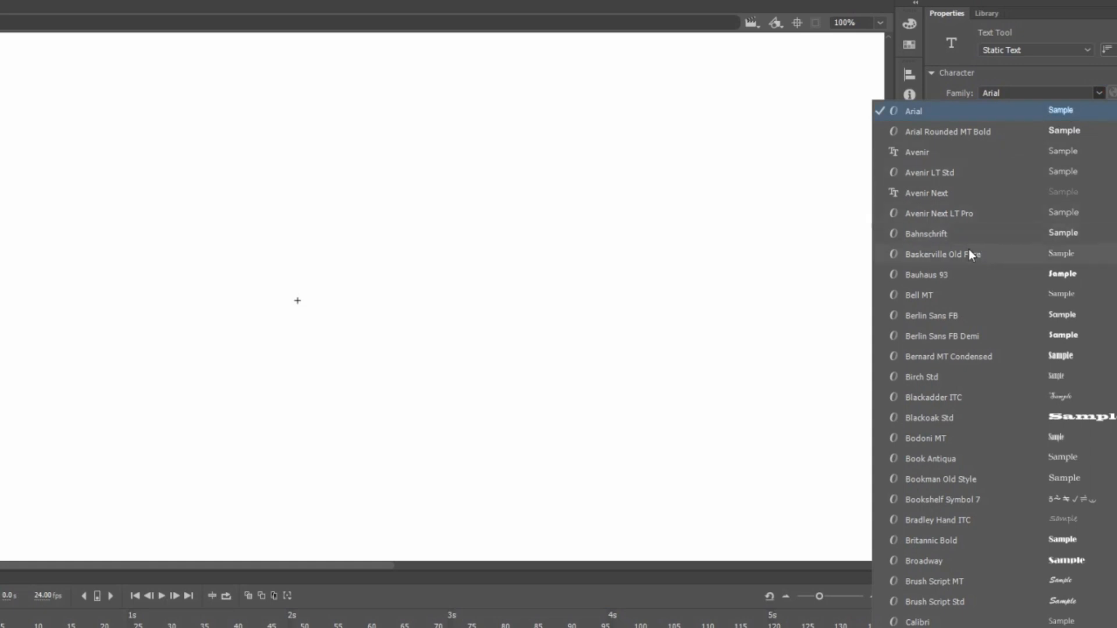
left_click(958, 274)
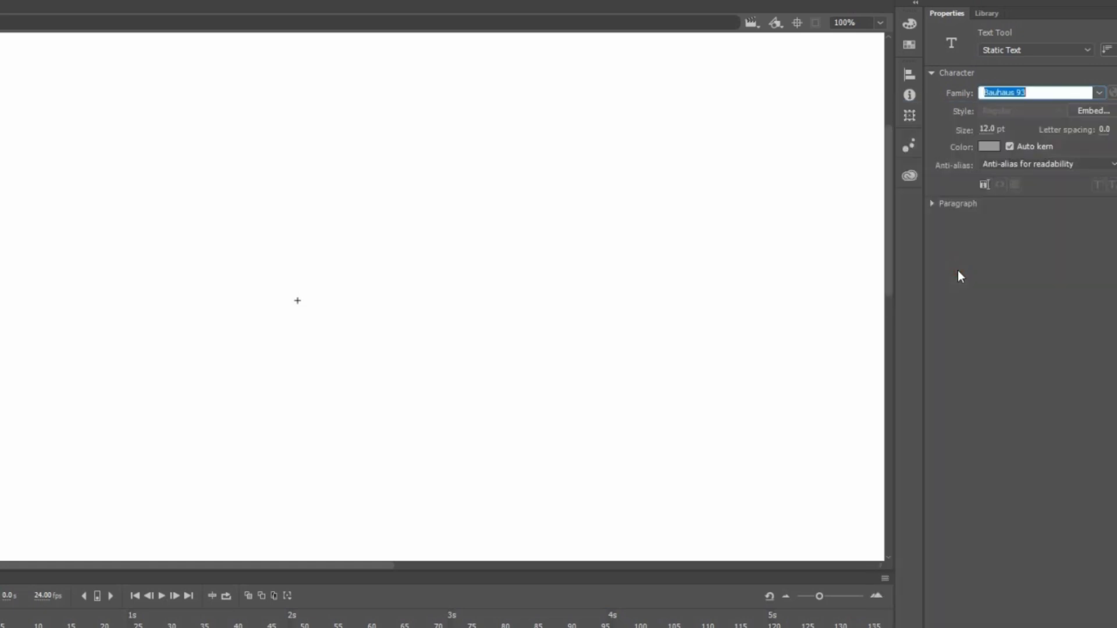
left_click(984, 129)
type("100")
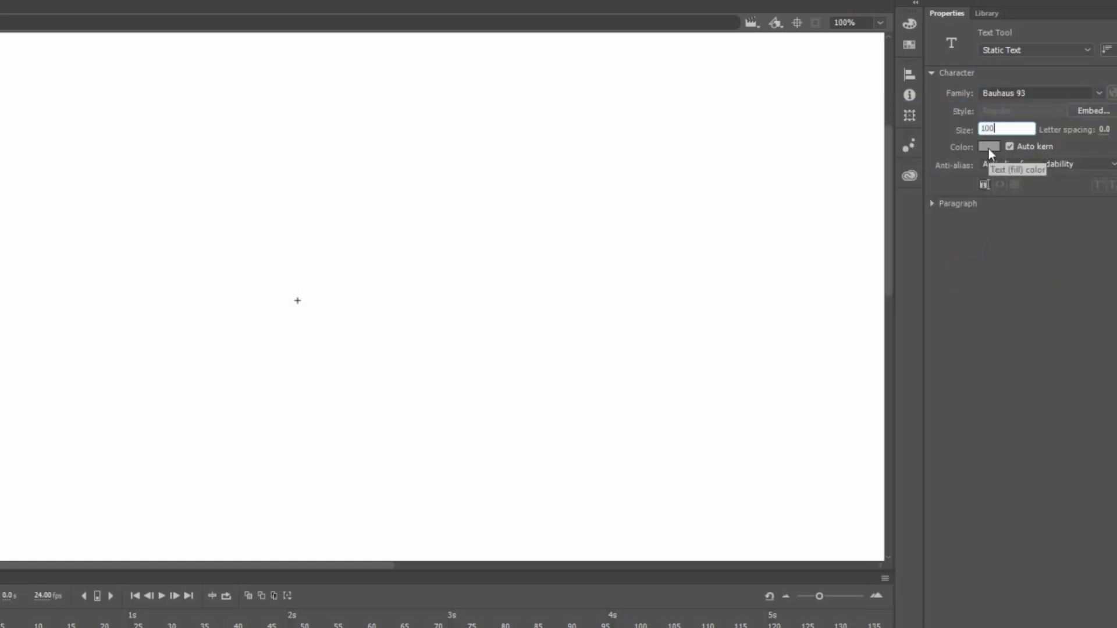
left_click(1103, 129)
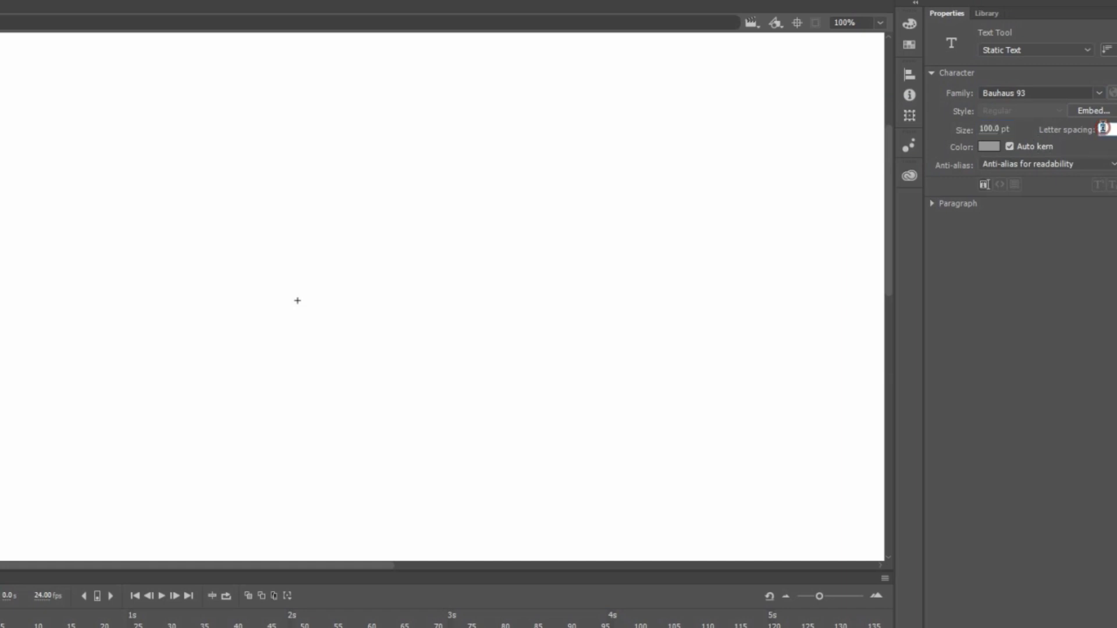
type("-3")
key("Return")
Add the static text MEGA above the registration point in the Title symbol
left_click(249, 221)
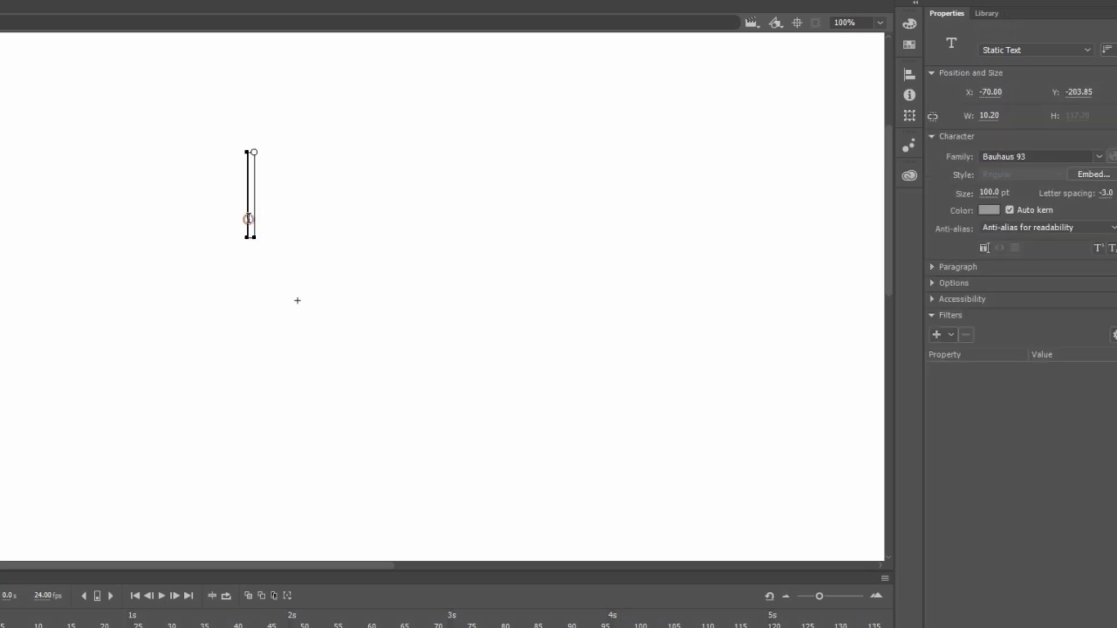
type("MEGA")
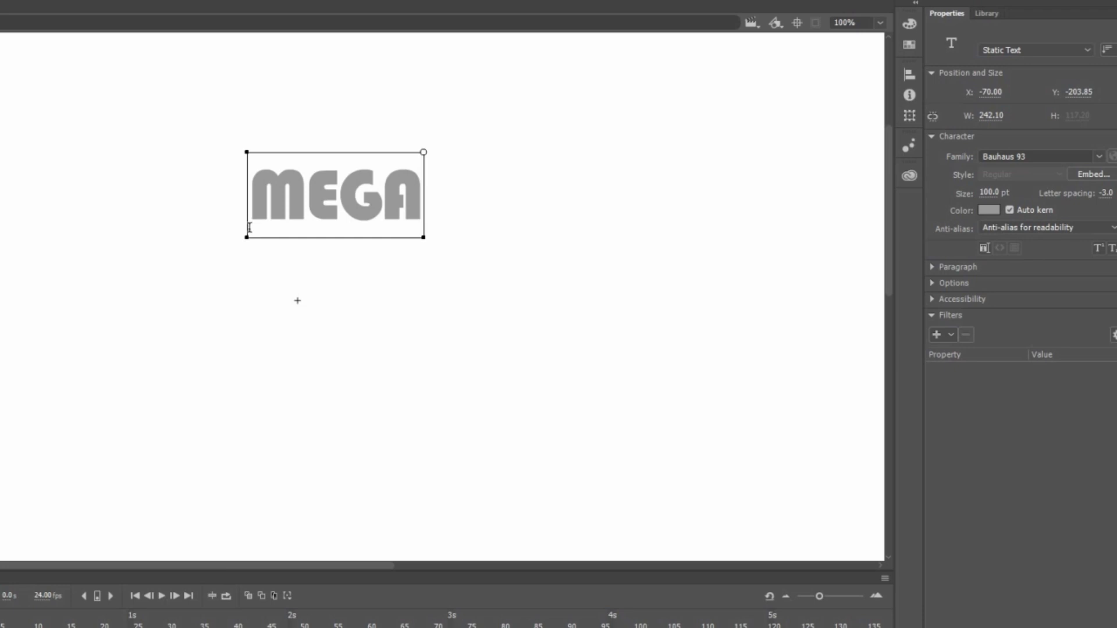
key("Escape")
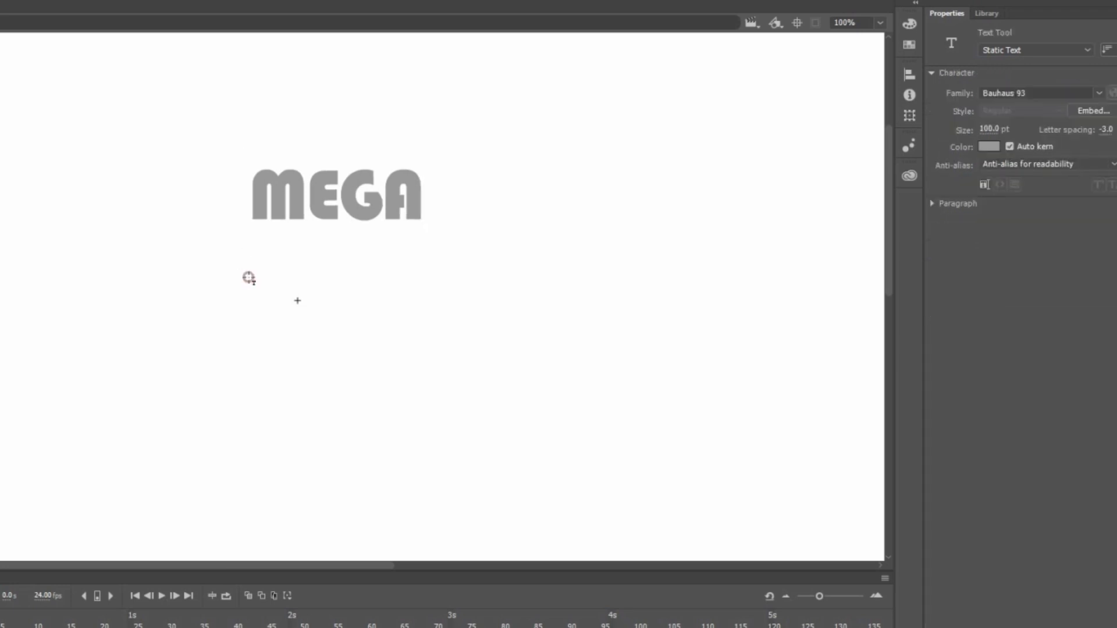
Add a second static text reading ANGELO BROS. below MEGA at a size of 135 pt
left_click(249, 278)
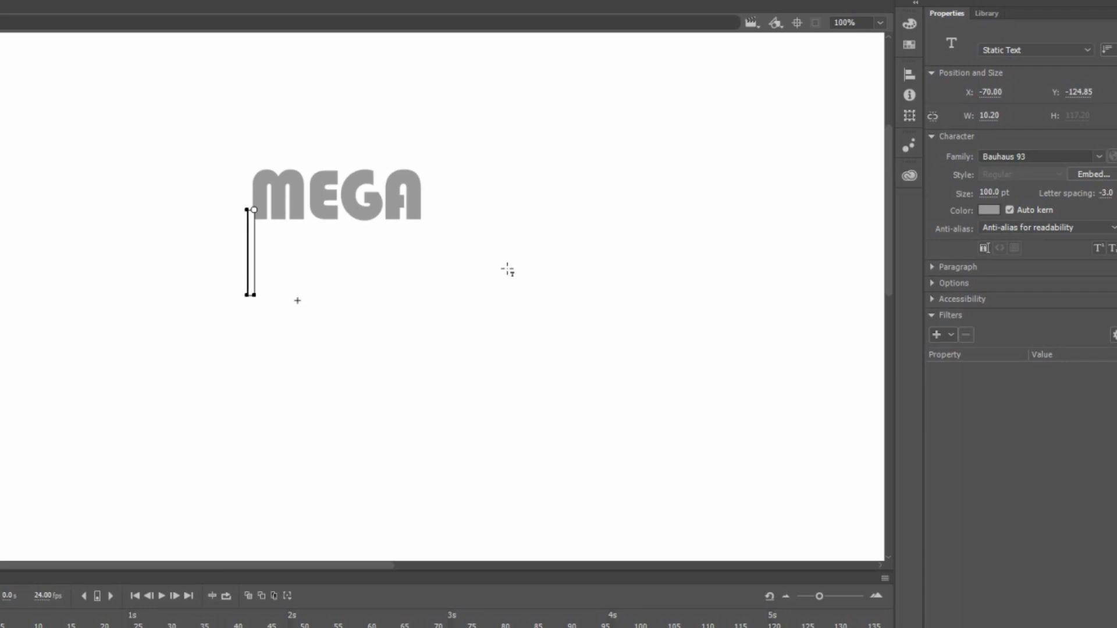
left_click(985, 193)
key("BackSpace")
type("135")
key("Return")
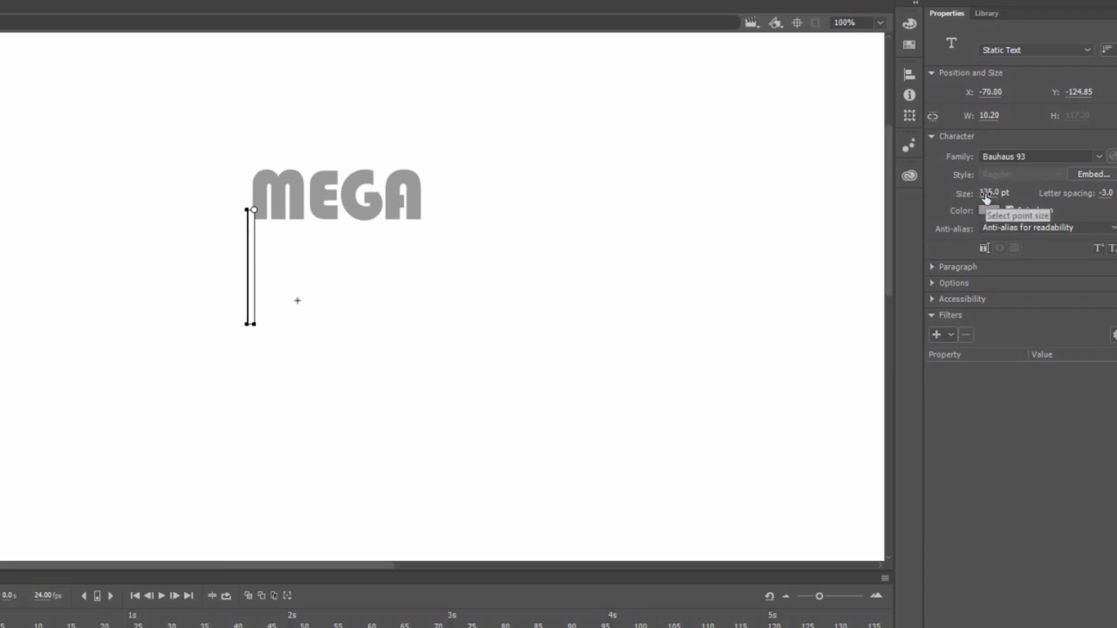
type("ANG")
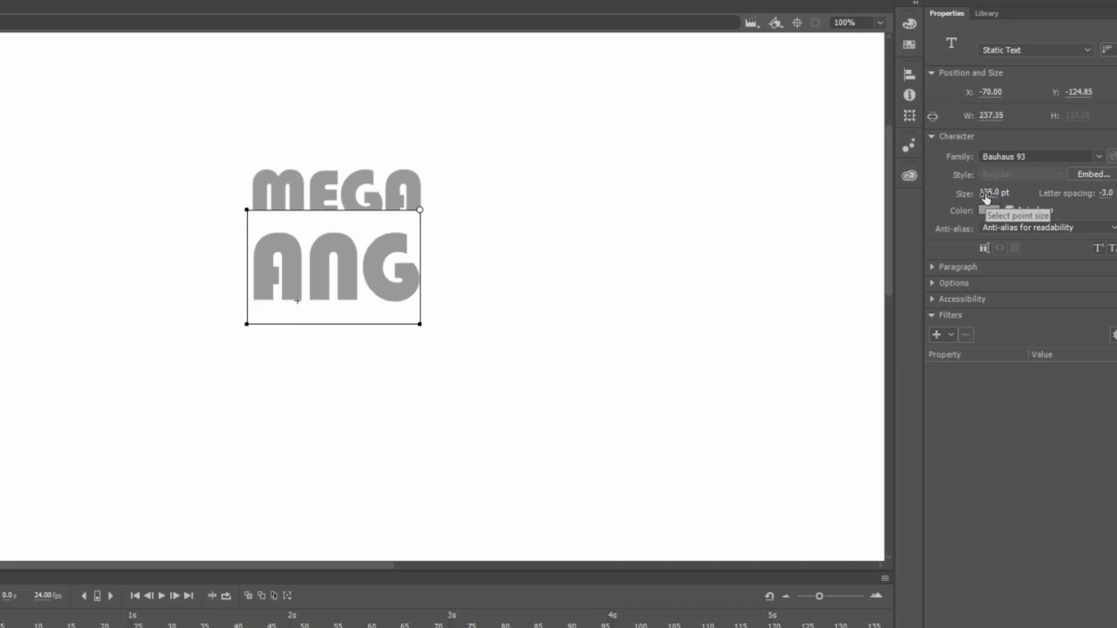
type("ELO BROS.")
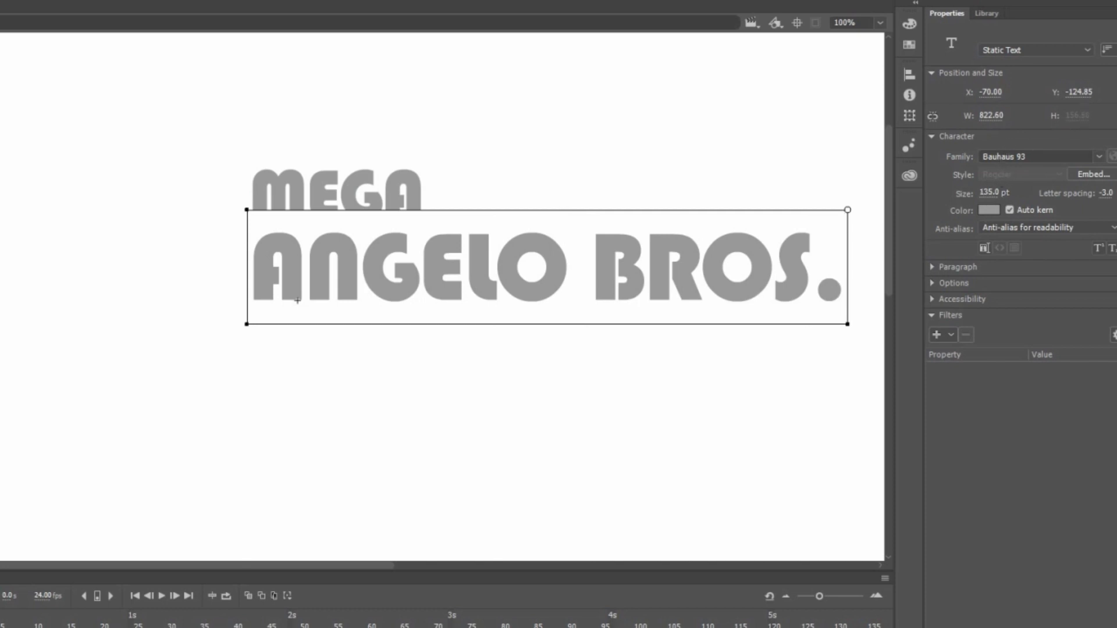
key("Escape")
Move the ANGELO BROS. text sideways so it sits directly beneath MEGA, extending past it on both sides
left_click_drag(686, 256, 368, 261)
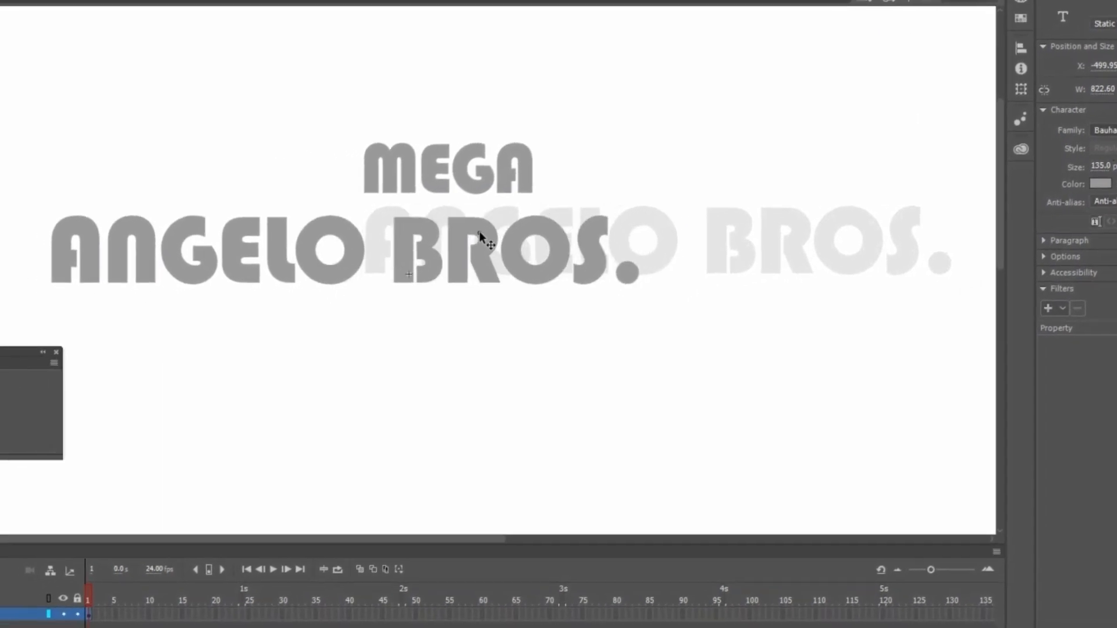
left_click_drag(480, 232, 471, 224)
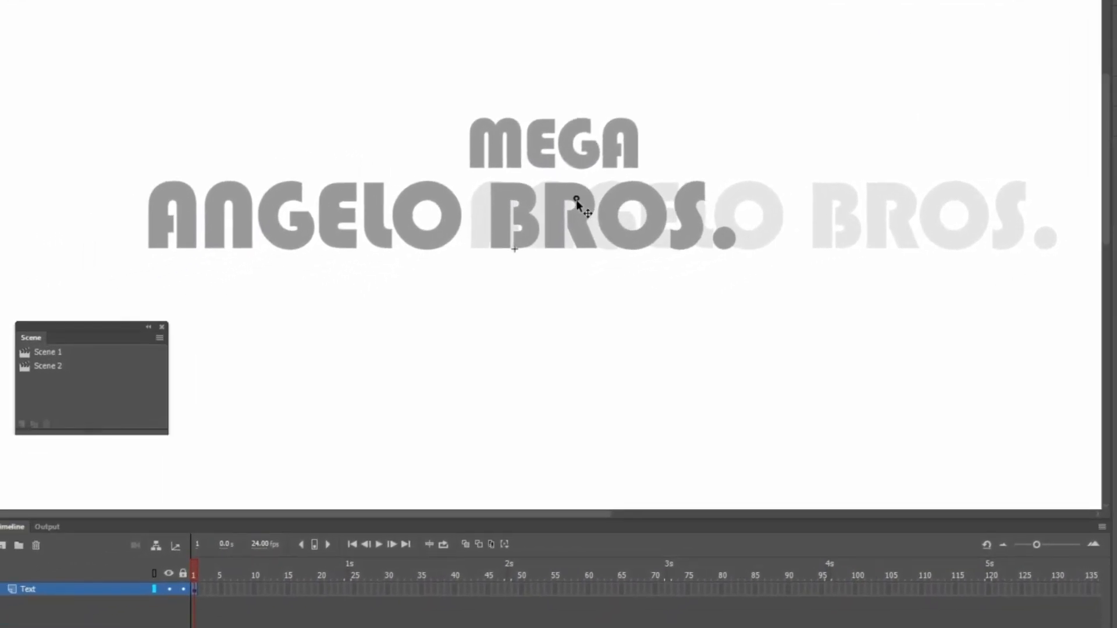
left_click_drag(576, 199, 576, 200)
left_click(602, 294)
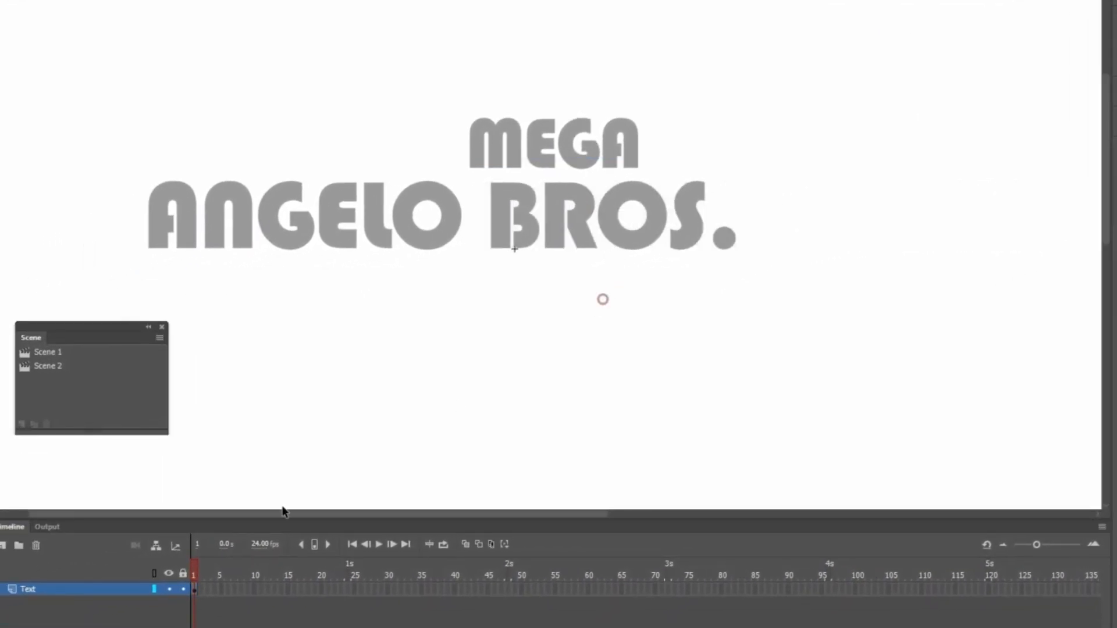
Create a layer named Label in the Title symbol and place it beneath the Text layer
left_click(4, 547)
left_click(25, 605)
double_click(34, 590)
type("Label")
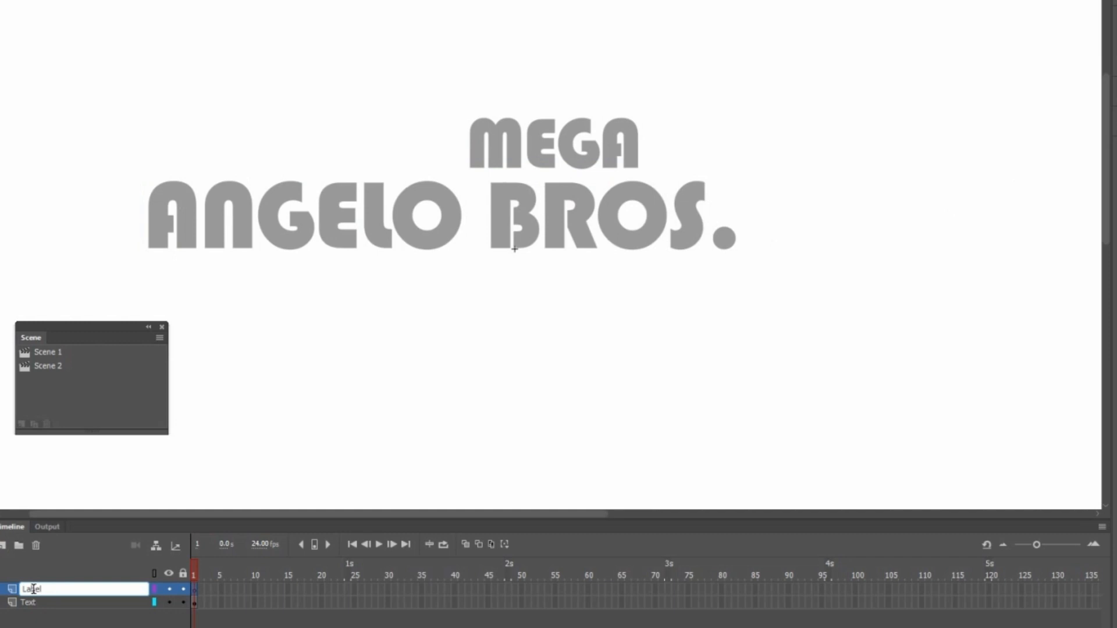
key("Return")
left_click_drag(34, 591, 33, 606)
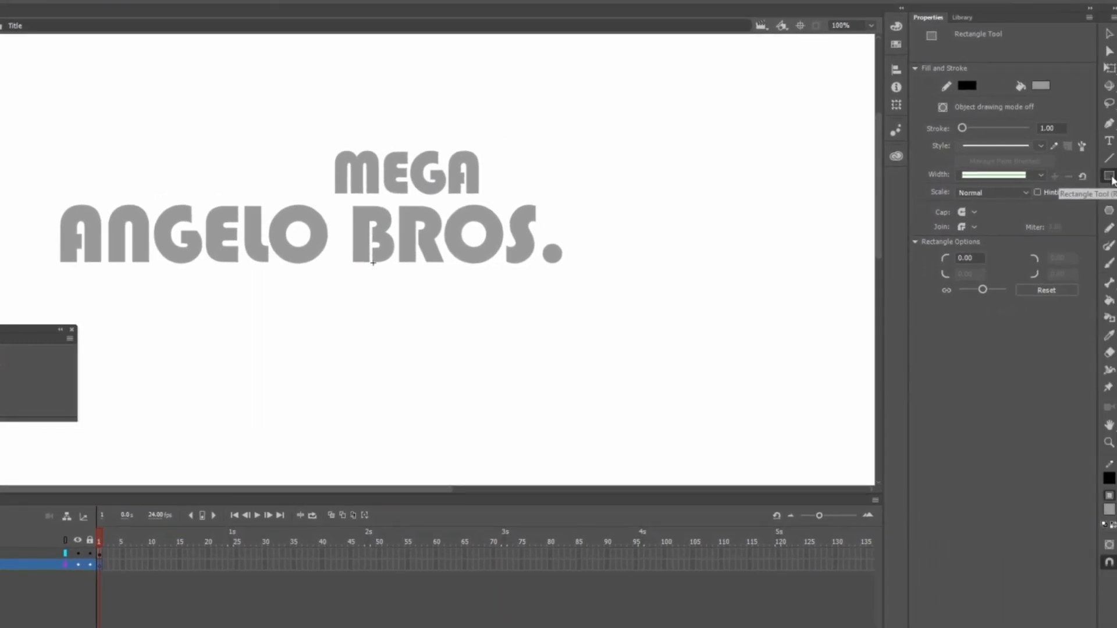
Set up the Rectangle tool with no stroke and a black fill
left_click(967, 86)
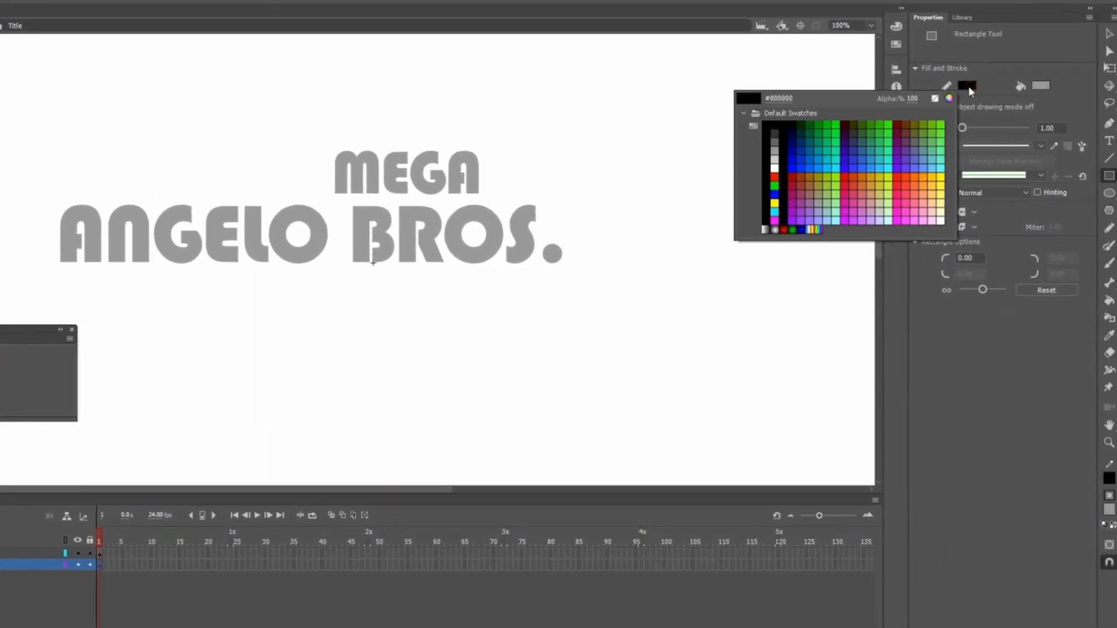
left_click(934, 99)
left_click(1040, 87)
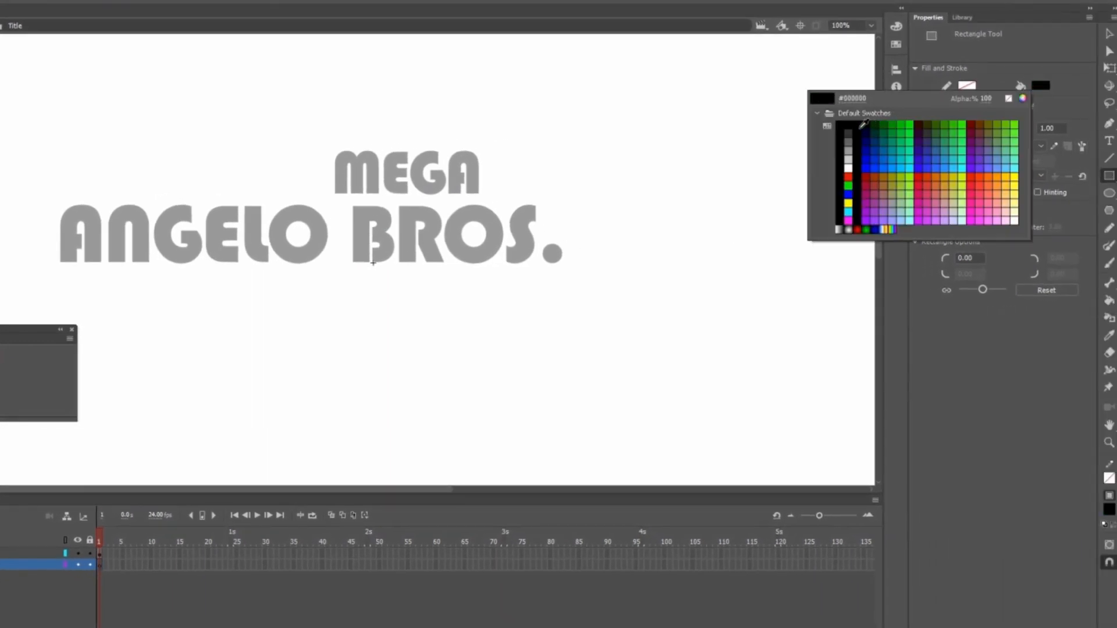
left_click(848, 121)
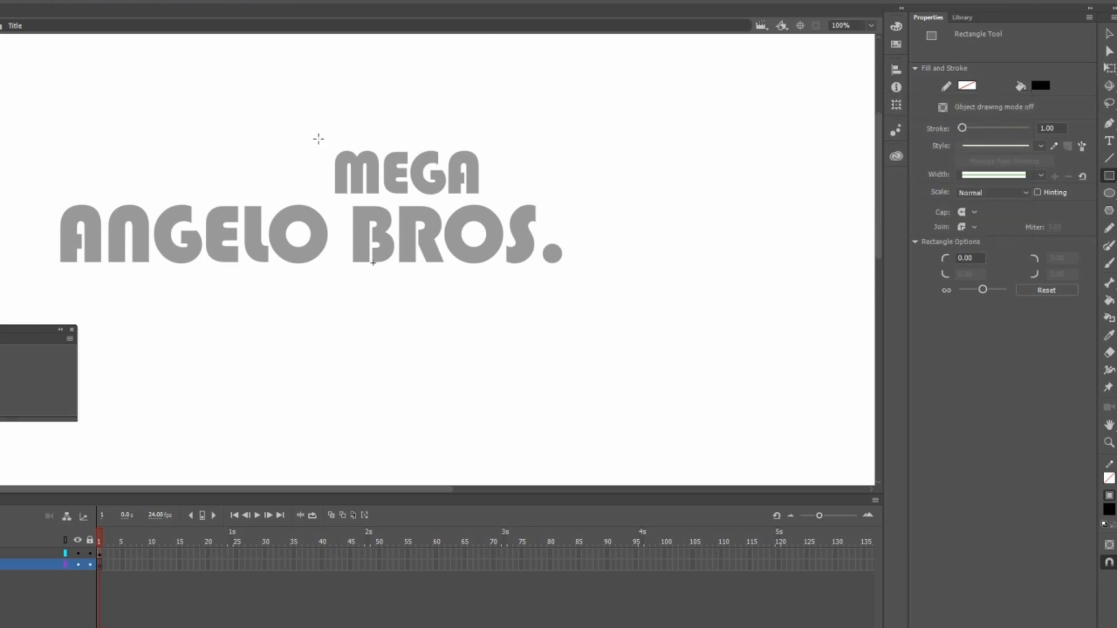
Draw two overlapping black rectangles with 45 corner radius on the Label layer, one behind MEGA and one behind ANGELO BROS
mouse_move(317, 136)
left_mouse_down()
mouse_move(367, 167)
mouse_move(498, 210)
left_mouse_up()
key("Down")
key("Down")
key("Down")
key("Down")
key("Down")
key("Down")
key("Down")
key("Down")
key("Down")
key("Down")
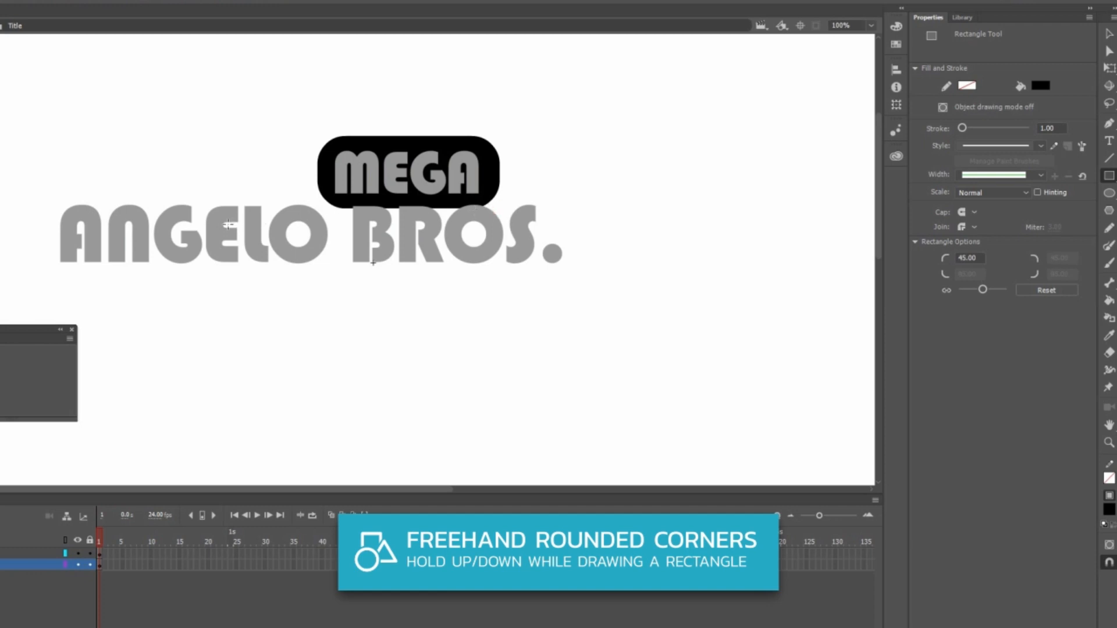
left_click_drag(39, 189, 585, 286)
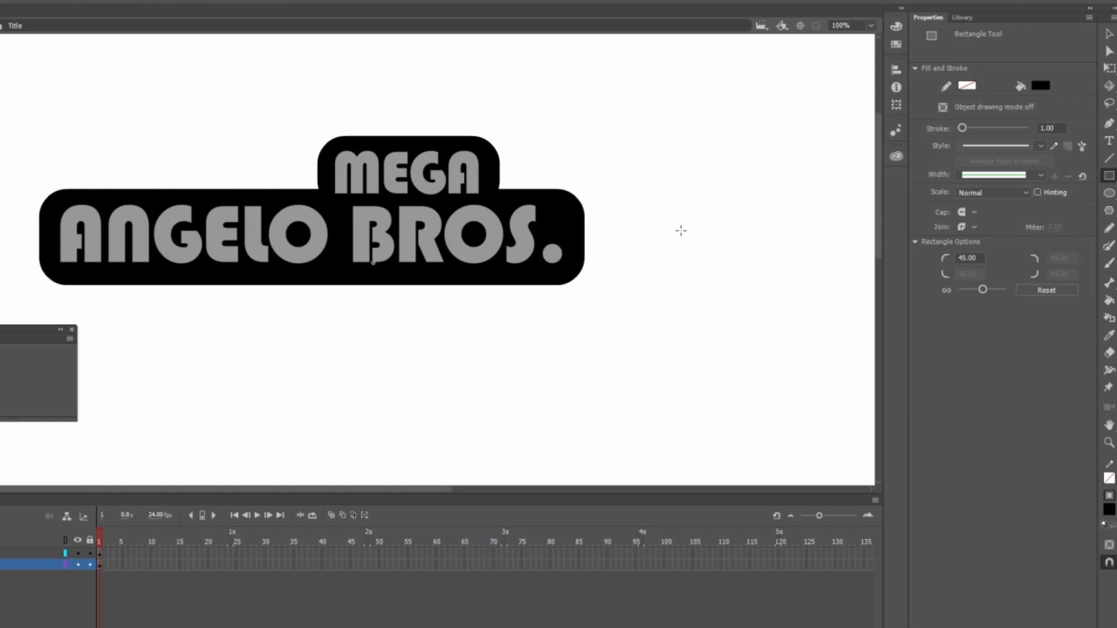
Recolor both texts on the Text layer white
key("v")
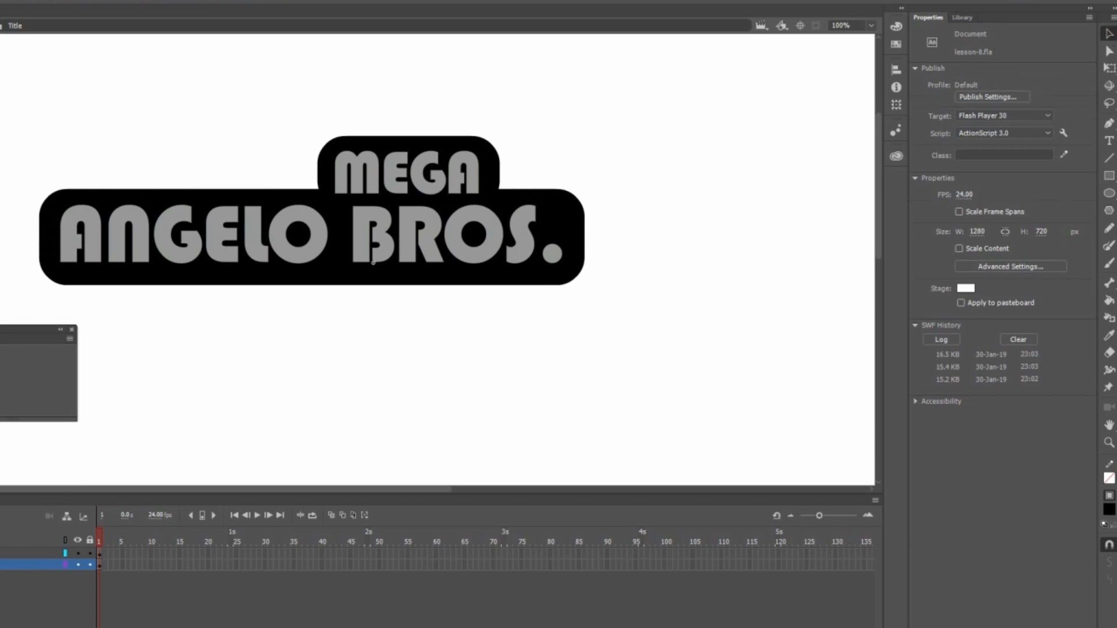
left_click(26, 554)
left_click(318, 252)
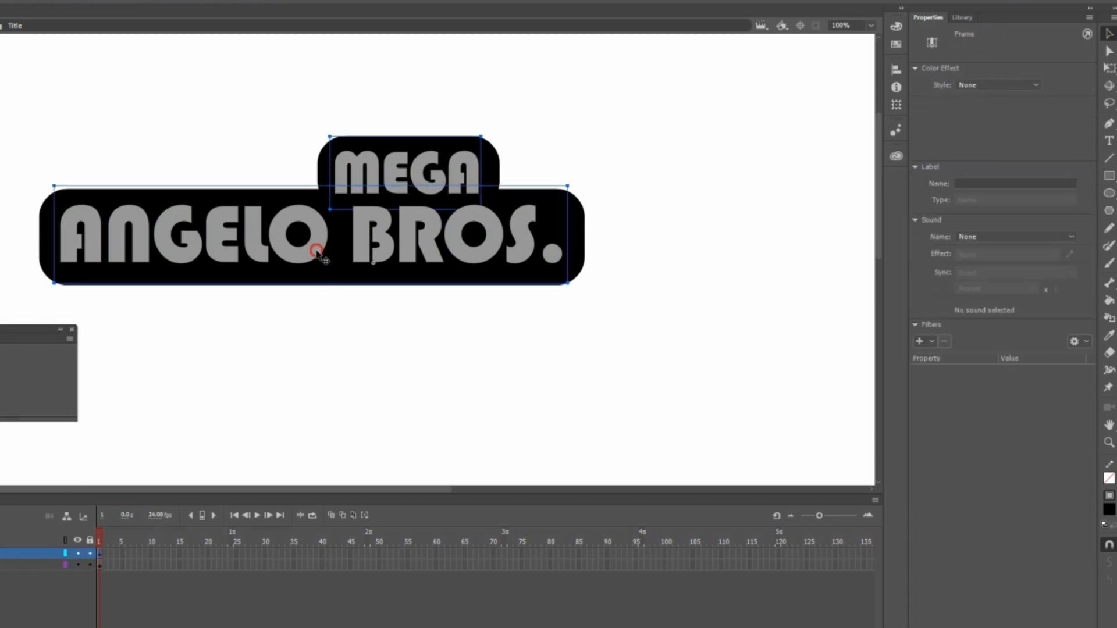
left_click(969, 186)
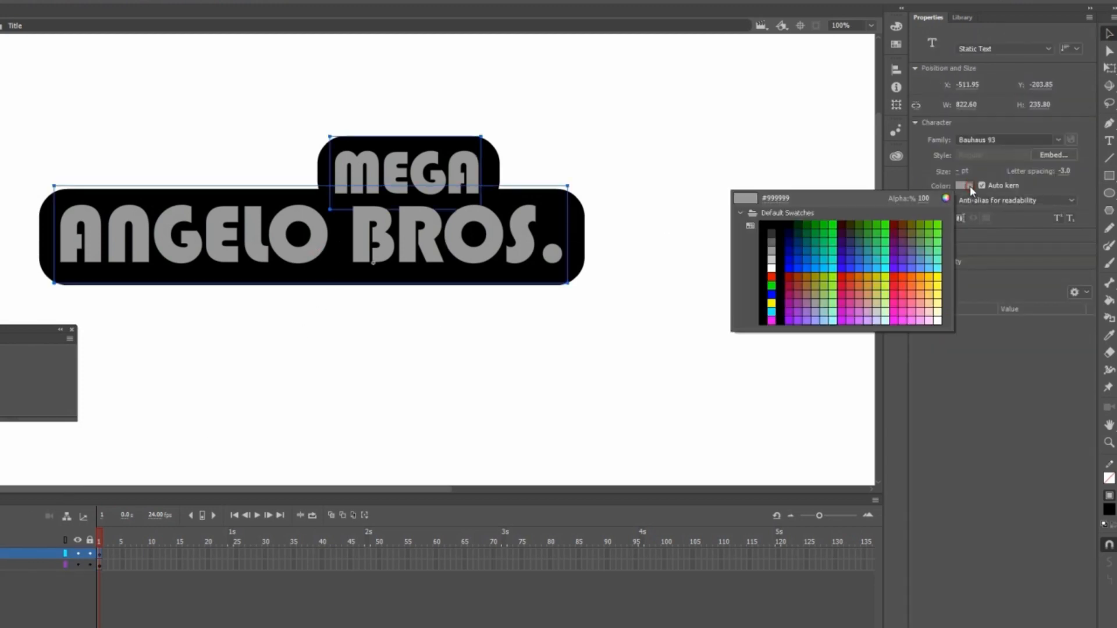
left_click(772, 269)
left_click(538, 312)
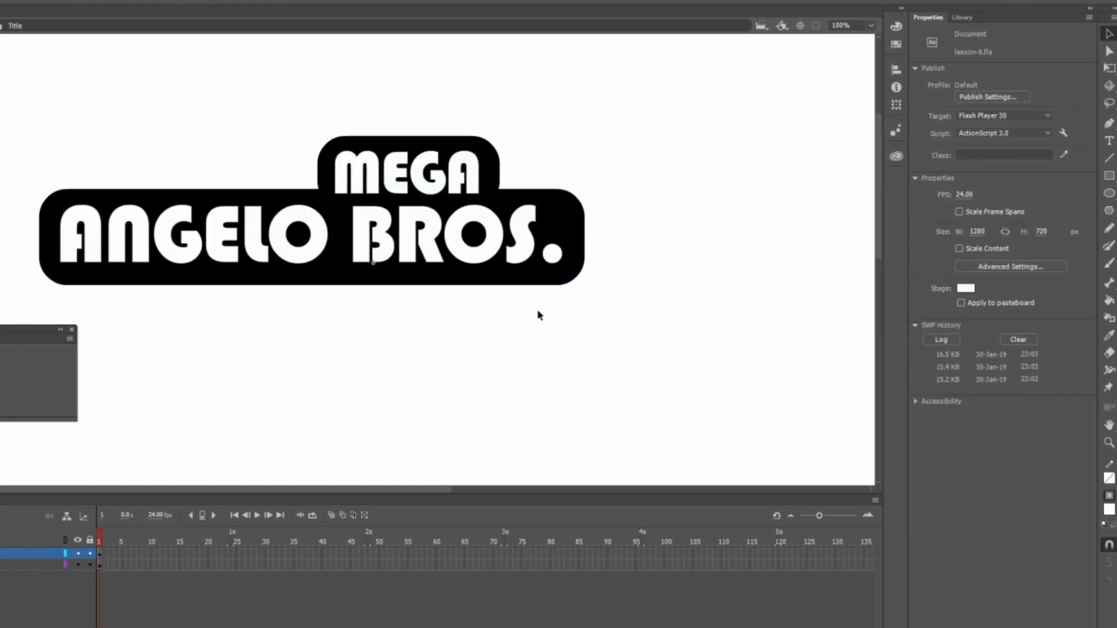
Select the whole title artwork and center it on the symbol's registration point
left_click_drag(656, 104, 18, 297)
left_click_drag(311, 250, 355, 276)
left_click(372, 337)
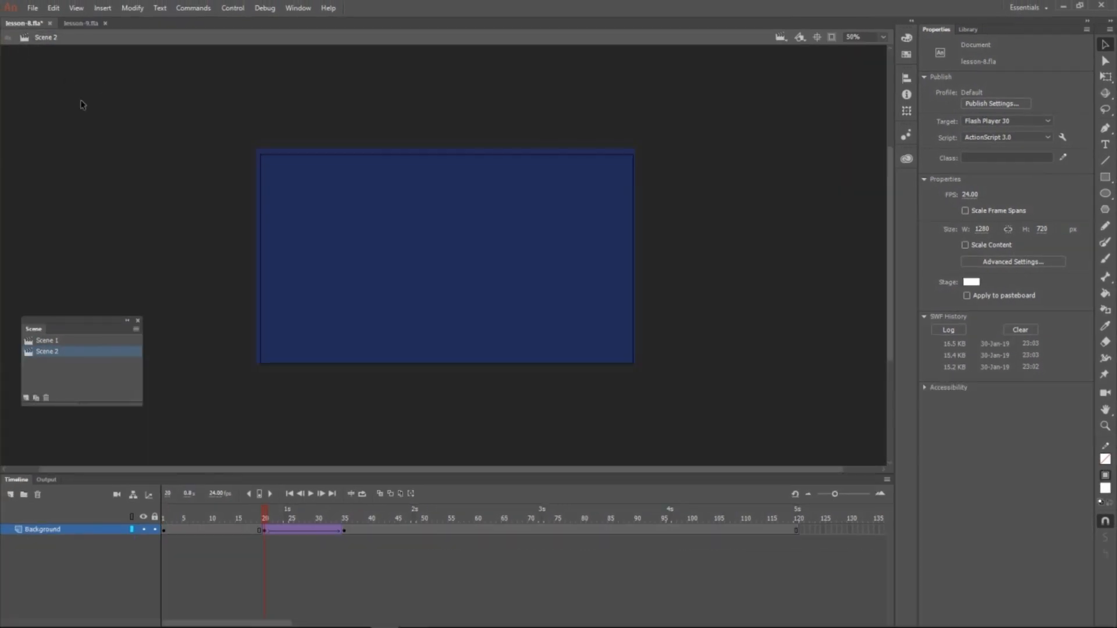
Add a layer named Mushroom above the Background layer in Scene 2
left_click(968, 29)
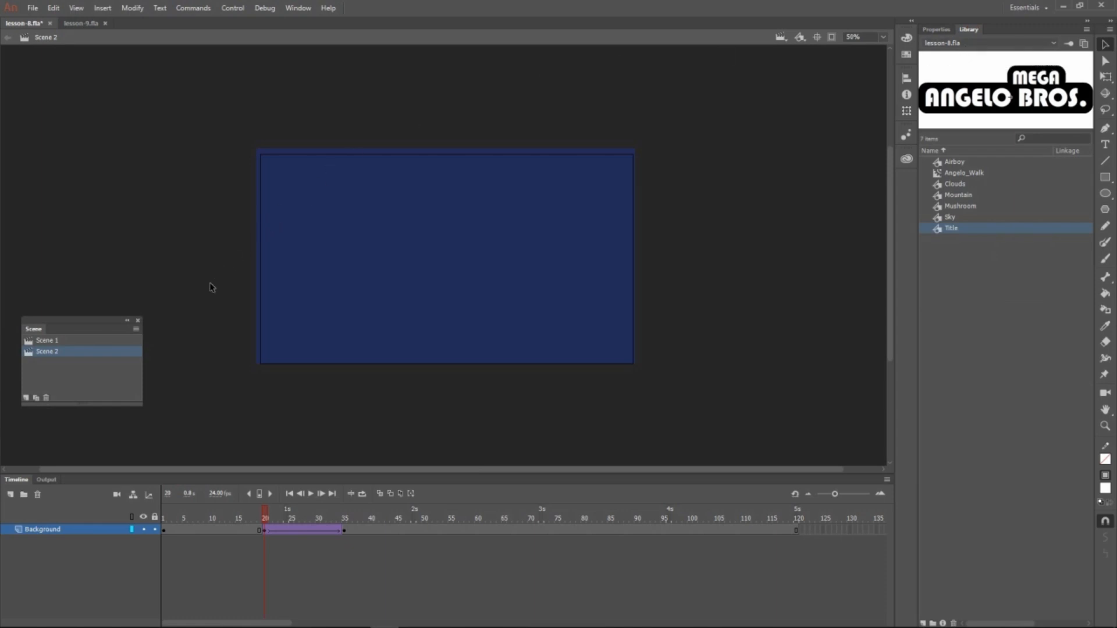
left_click(10, 494)
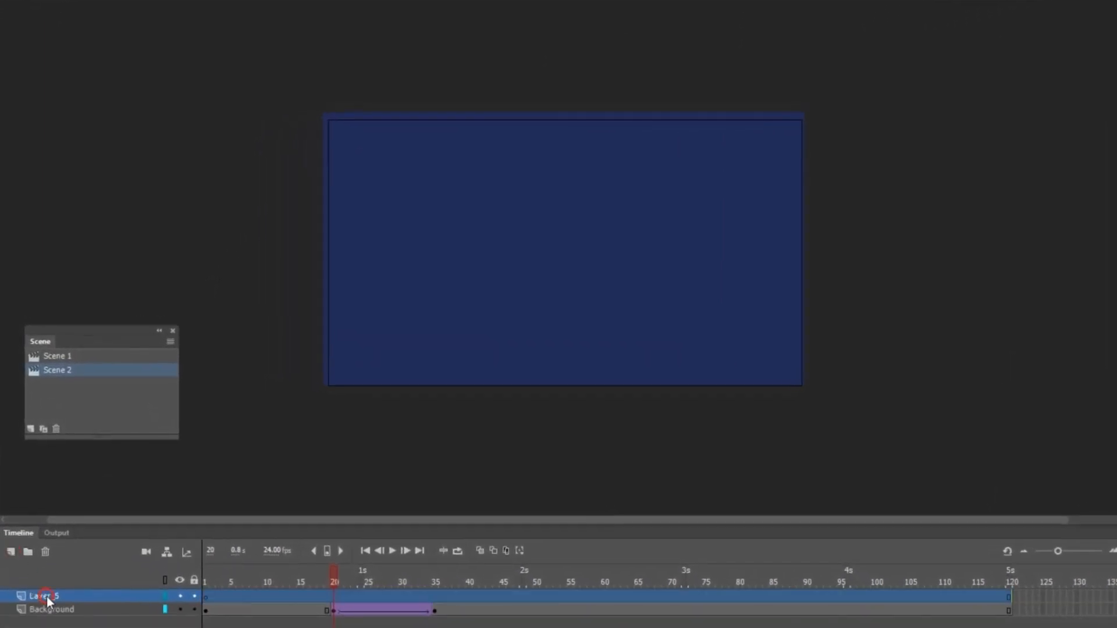
double_click(47, 595)
type("Musi")
key("Return")
Insert a keyframe at frame 20 of the Mushroom layer and place the Mushroom symbol just above the stage, centered horizontally
right_click(334, 596)
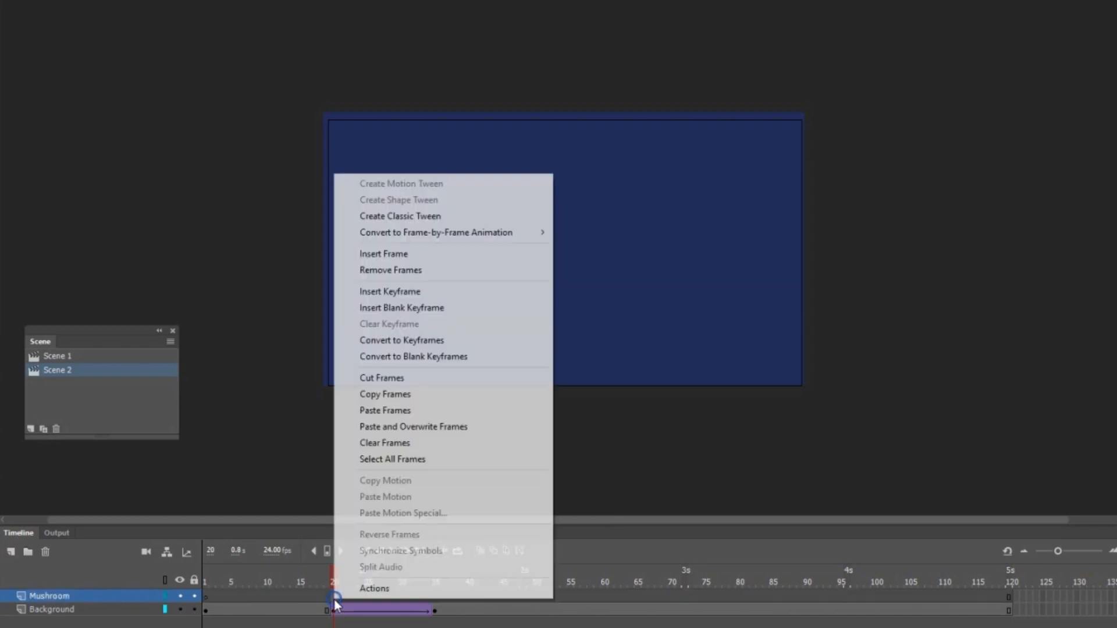
left_click(407, 291)
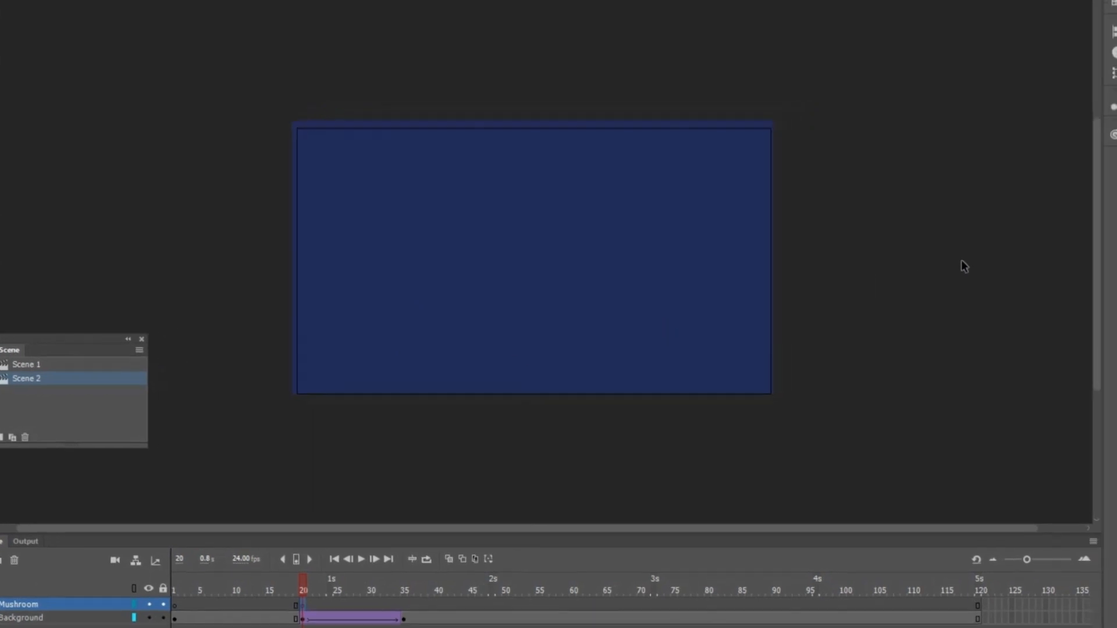
left_click(1083, 213)
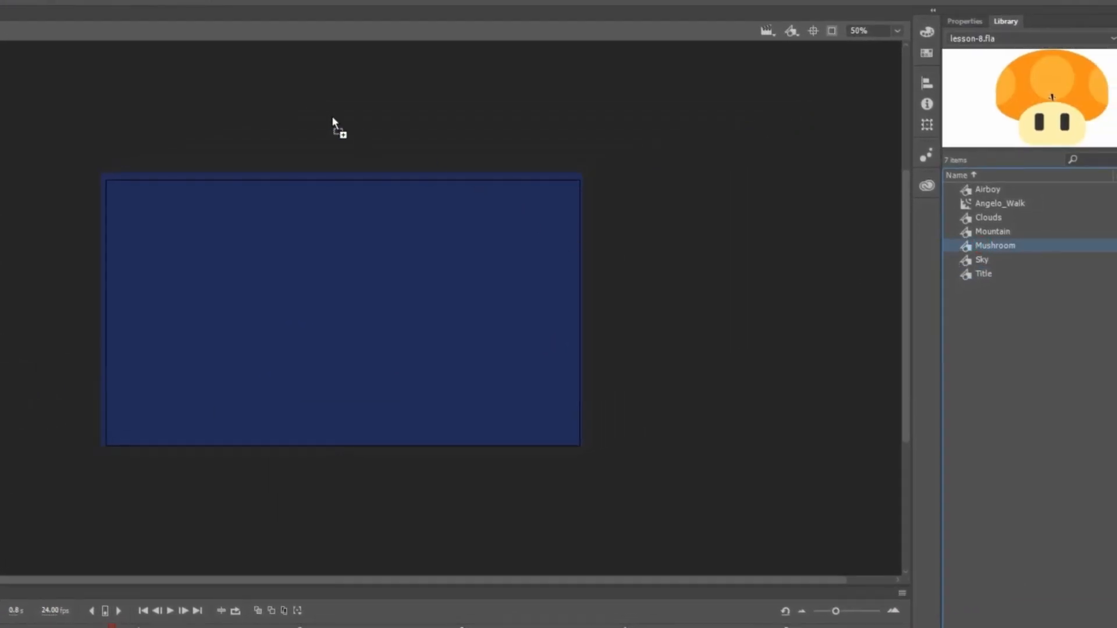
left_click_drag(336, 121, 340, 114)
left_click_drag(362, 162, 367, 138)
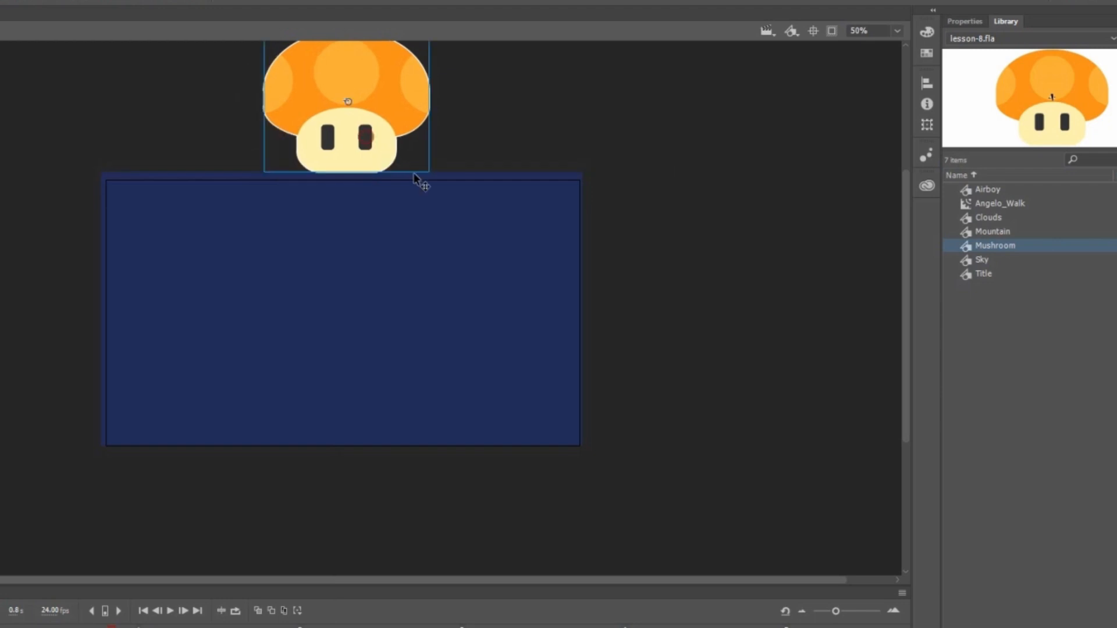
left_click(614, 325)
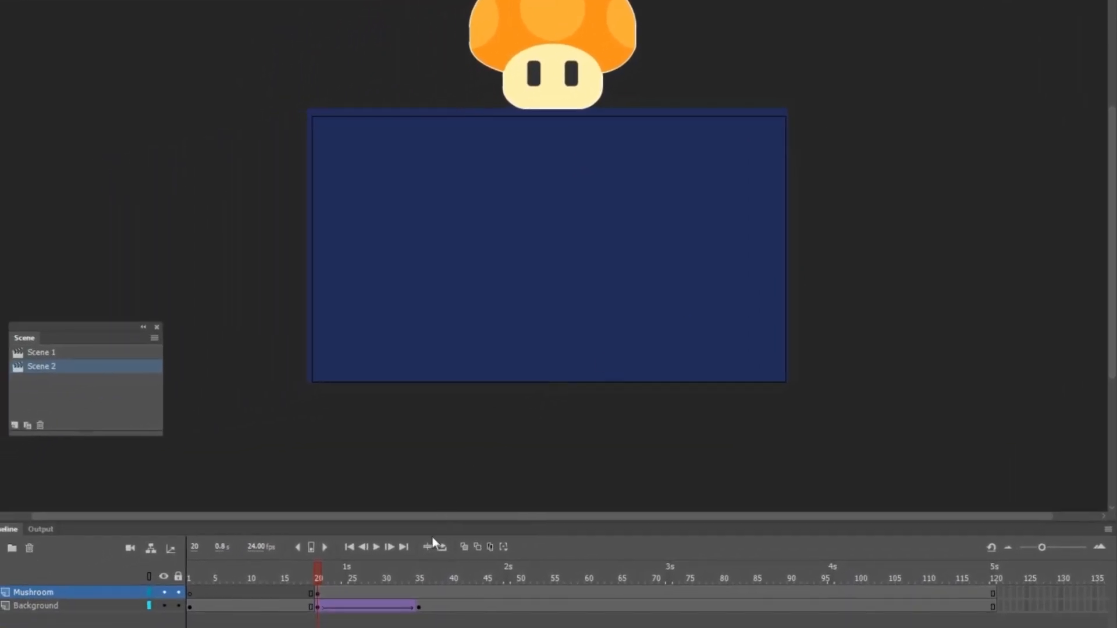
Insert a keyframe at frame 35 of the Mushroom layer and move the mushroom straight down onto the stage
right_click(419, 591)
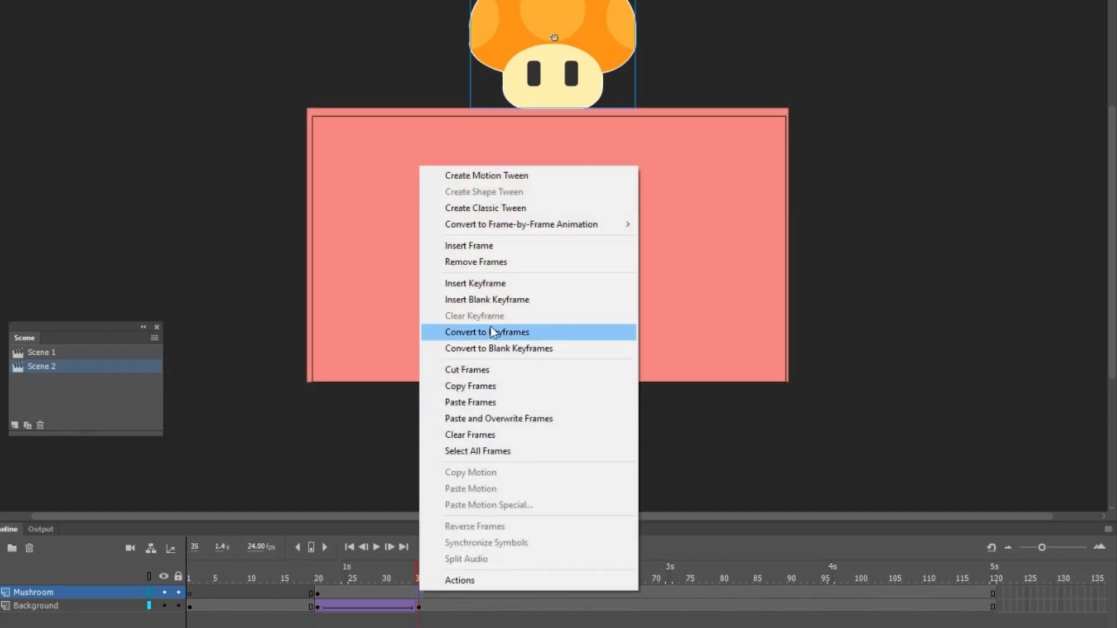
left_click(491, 284)
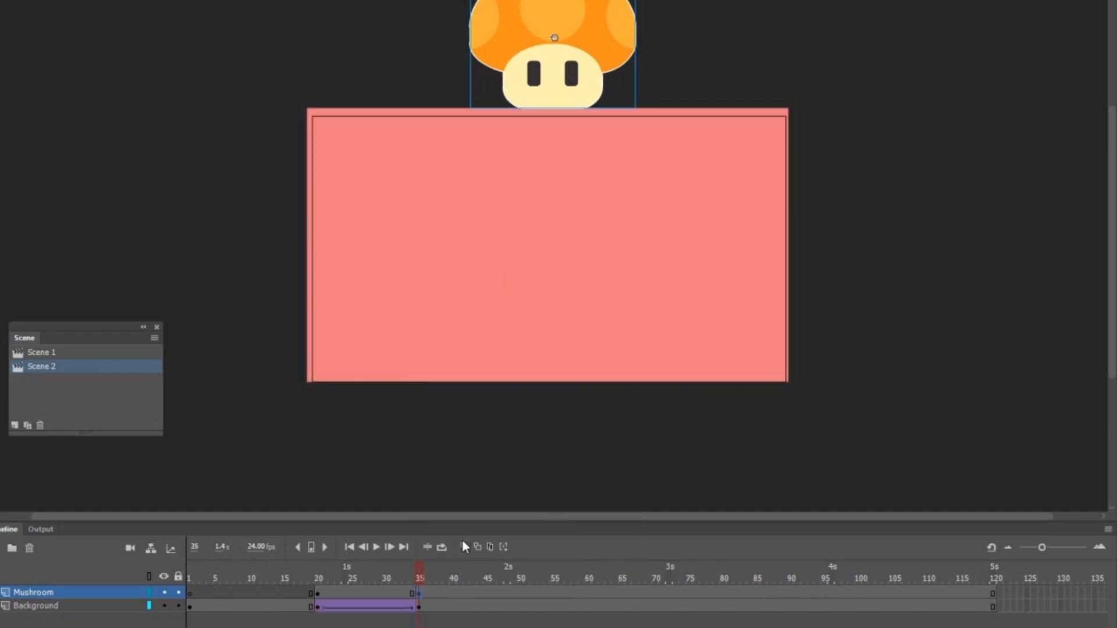
left_click_drag(579, 87, 568, 324)
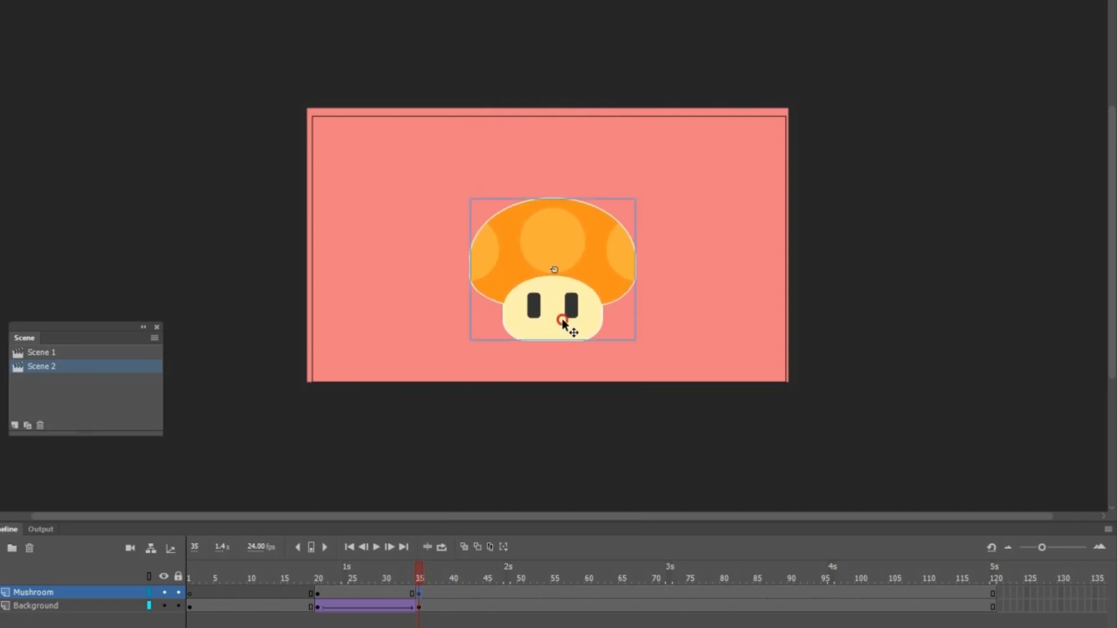
Insert keyframes at frames 40 and 45 of the Mushroom layer
right_click(455, 592)
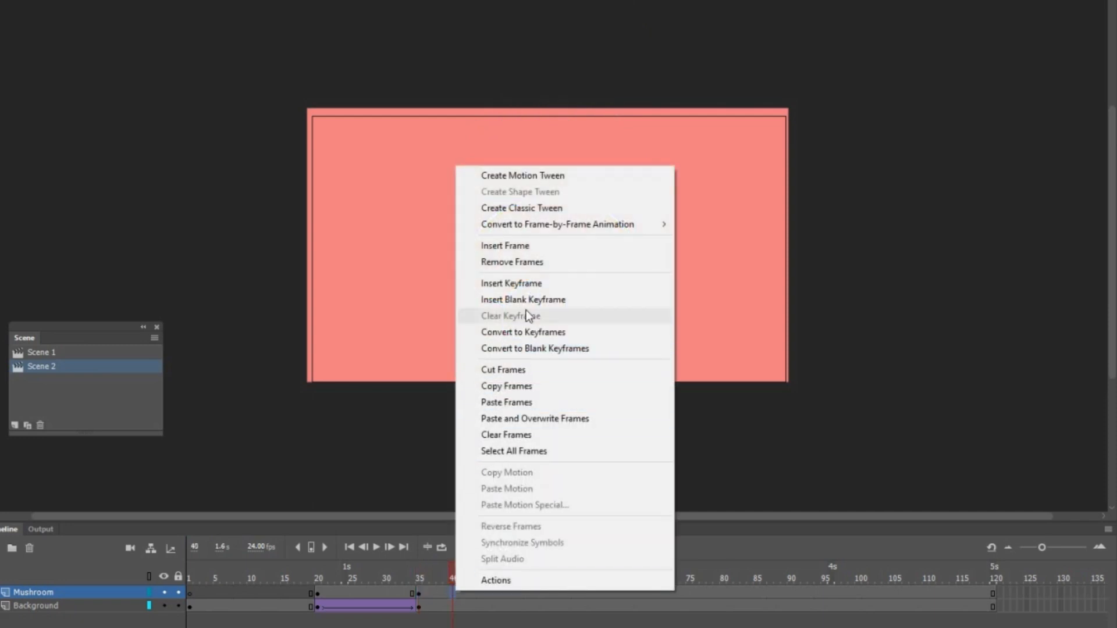
left_click(526, 283)
right_click(486, 591)
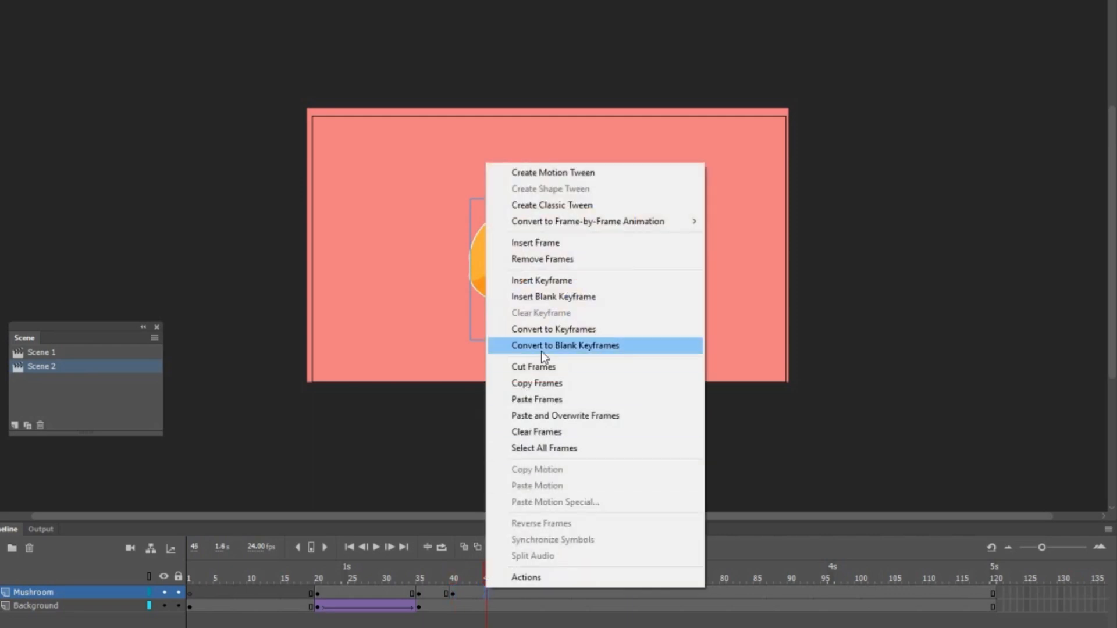
left_click(526, 281)
left_click(419, 591)
left_click(487, 591)
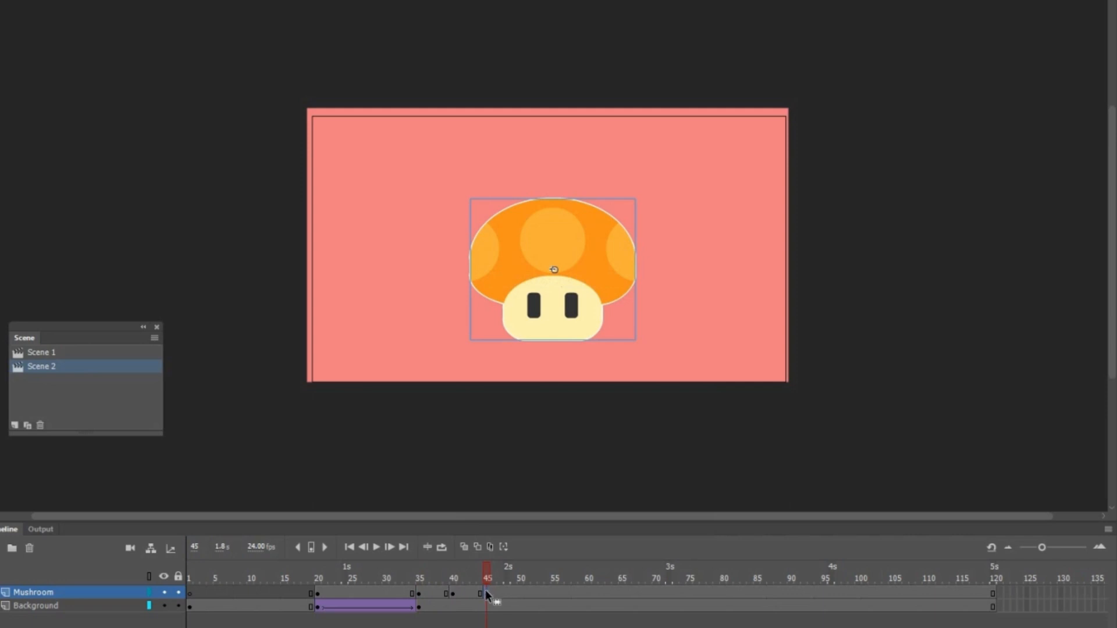
Raise the mushroom straight up at frame 40 and create classic tweens between the Mushroom layer's keyframes from frame 20 to 45
left_click(452, 592)
left_click_drag(559, 324, 552, 269)
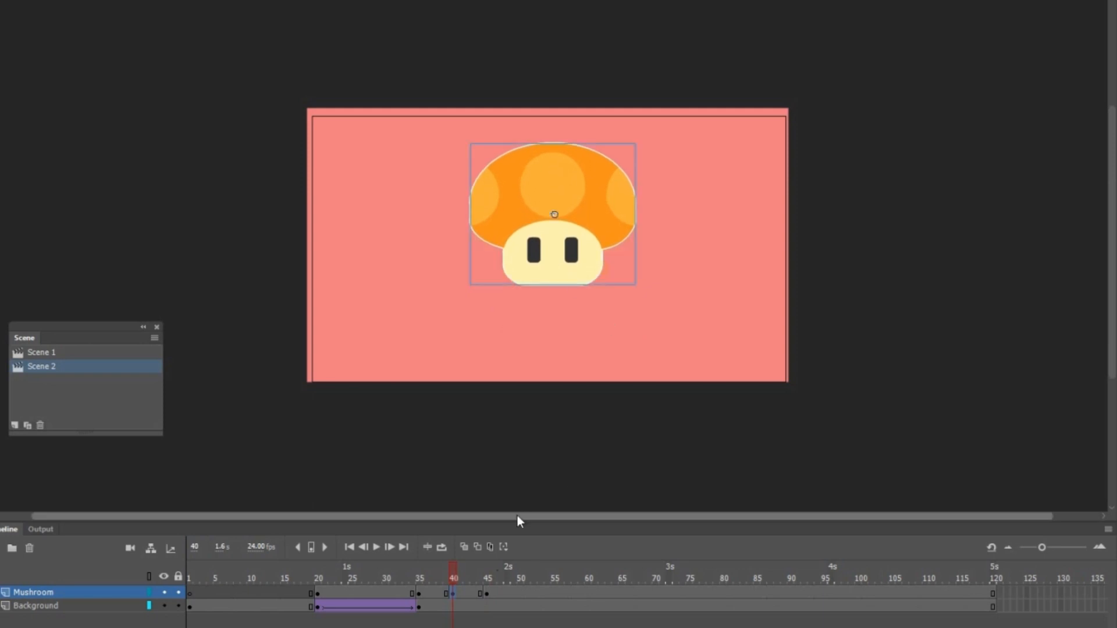
left_click_drag(404, 592, 463, 592)
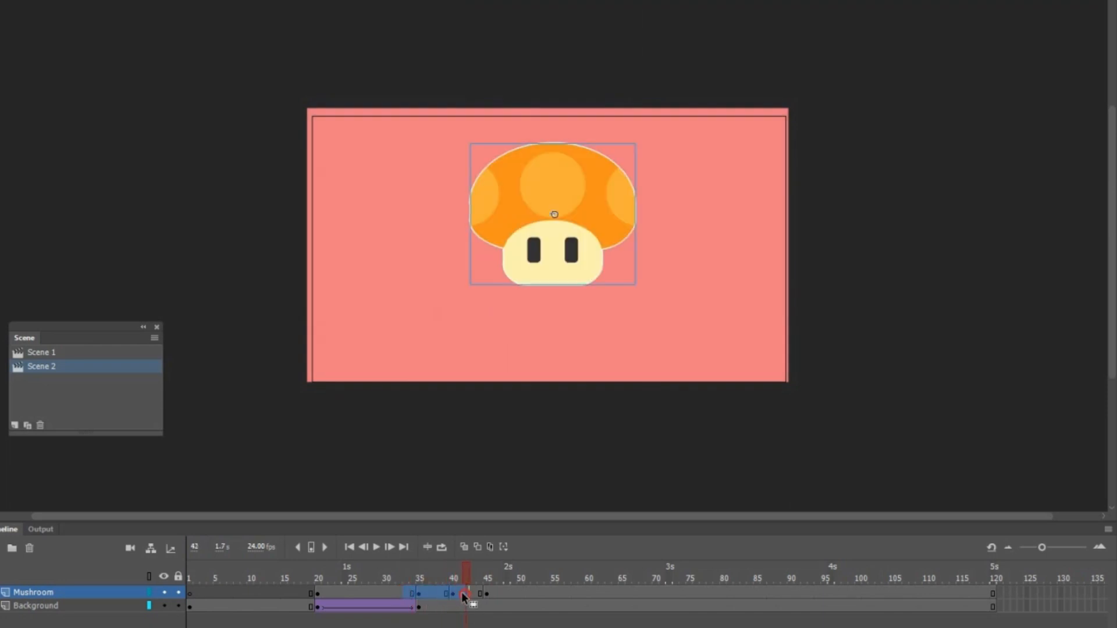
right_click(461, 595)
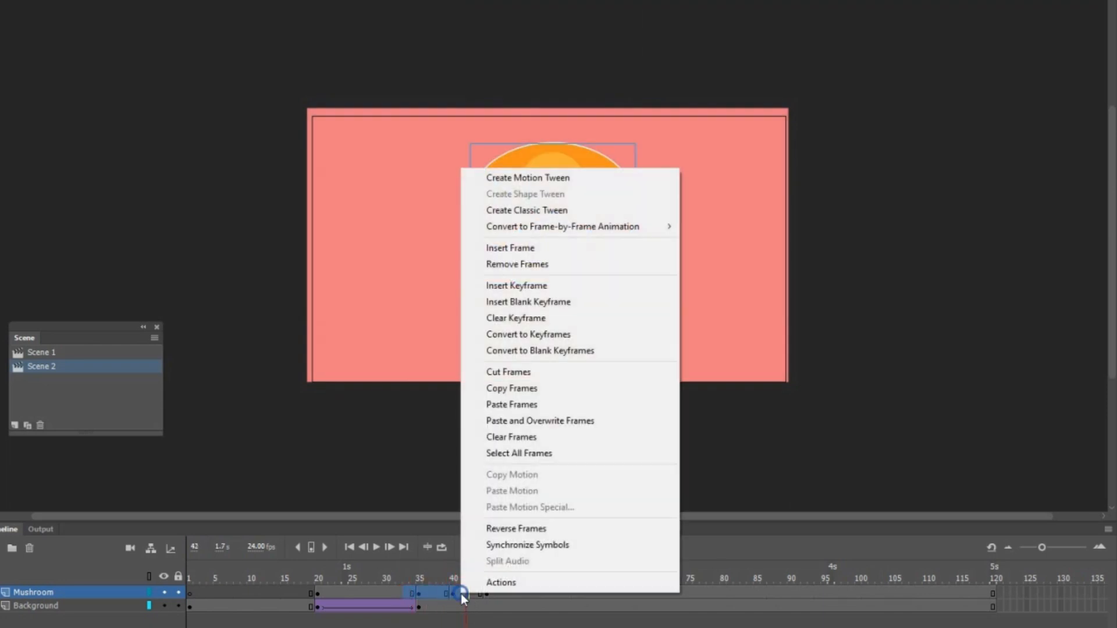
left_click(506, 210)
Play Scene 2 from about frame 18 to check the mushroom's drop and bounce
left_click(308, 573)
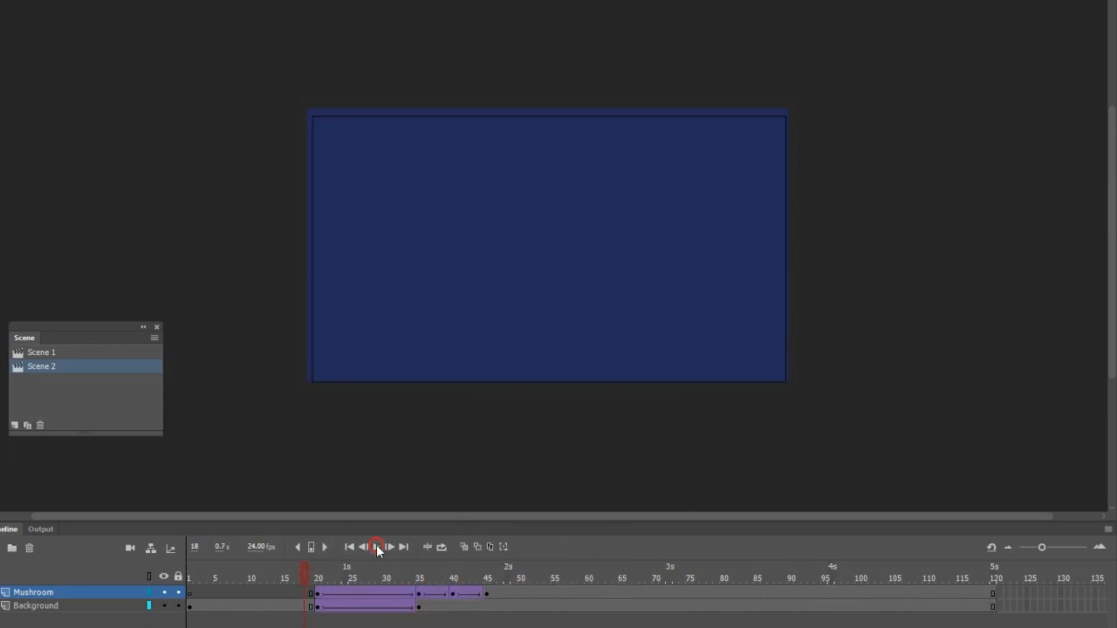
left_click(376, 546)
left_click(377, 547)
left_click(305, 573)
left_click(375, 547)
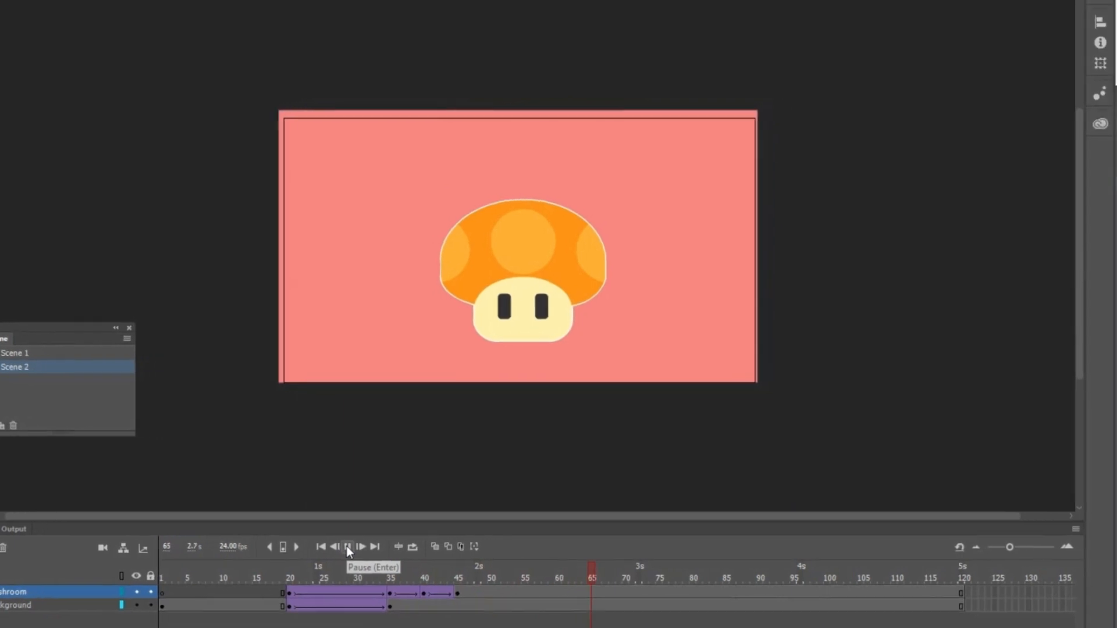
left_click(376, 546)
Apply the Circ Ease In preset to the Mushroom layer's tween between frames 20 and 35
left_click(232, 585)
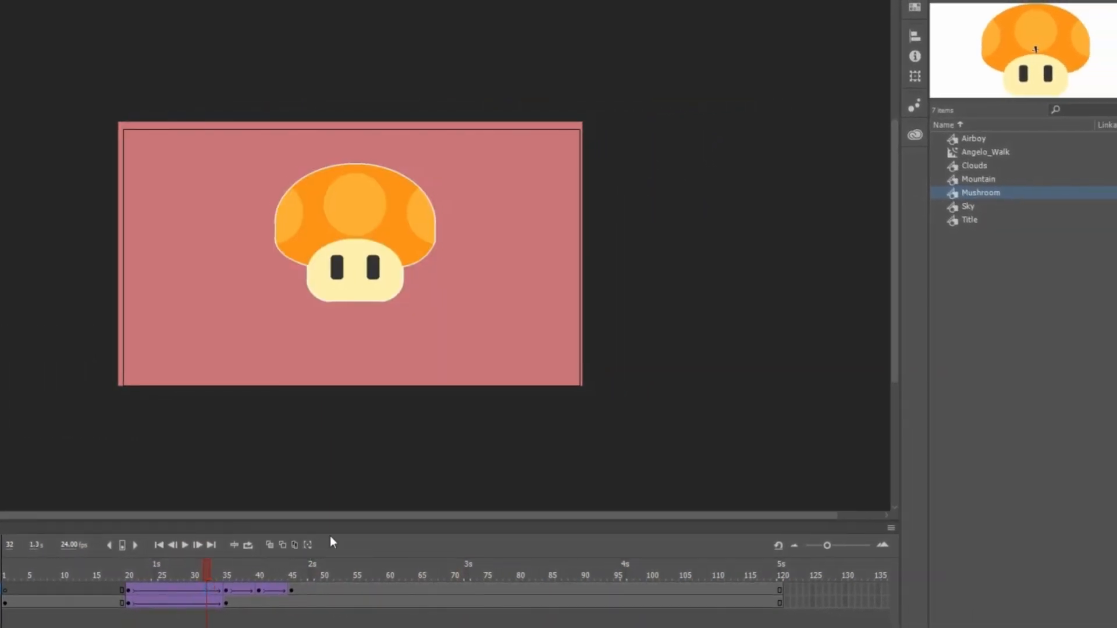
key("ctrl+F3")
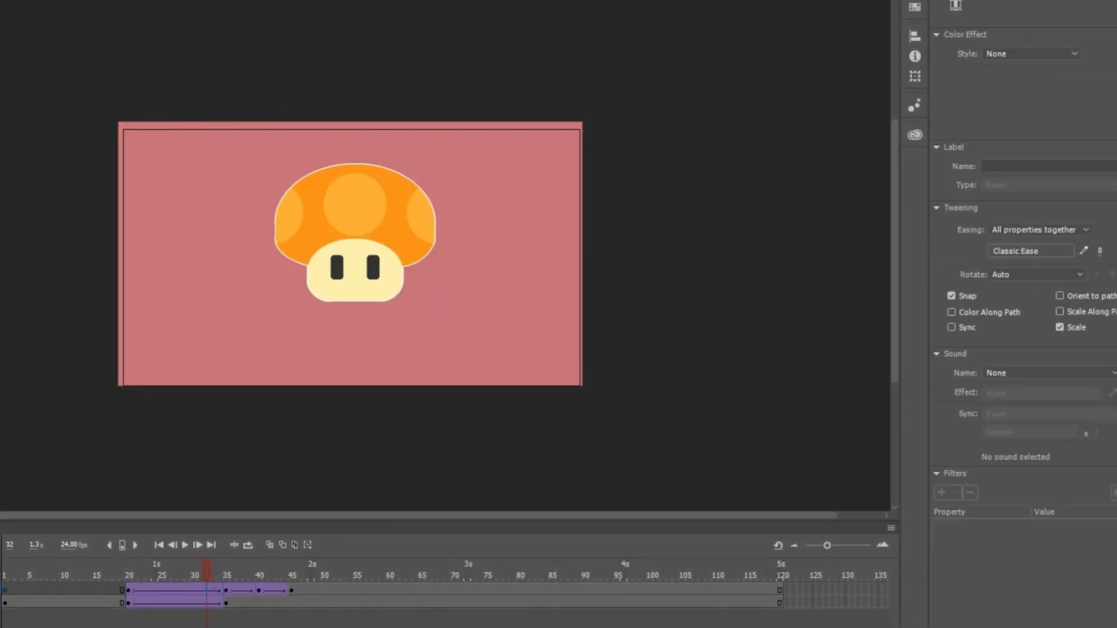
left_click(1027, 252)
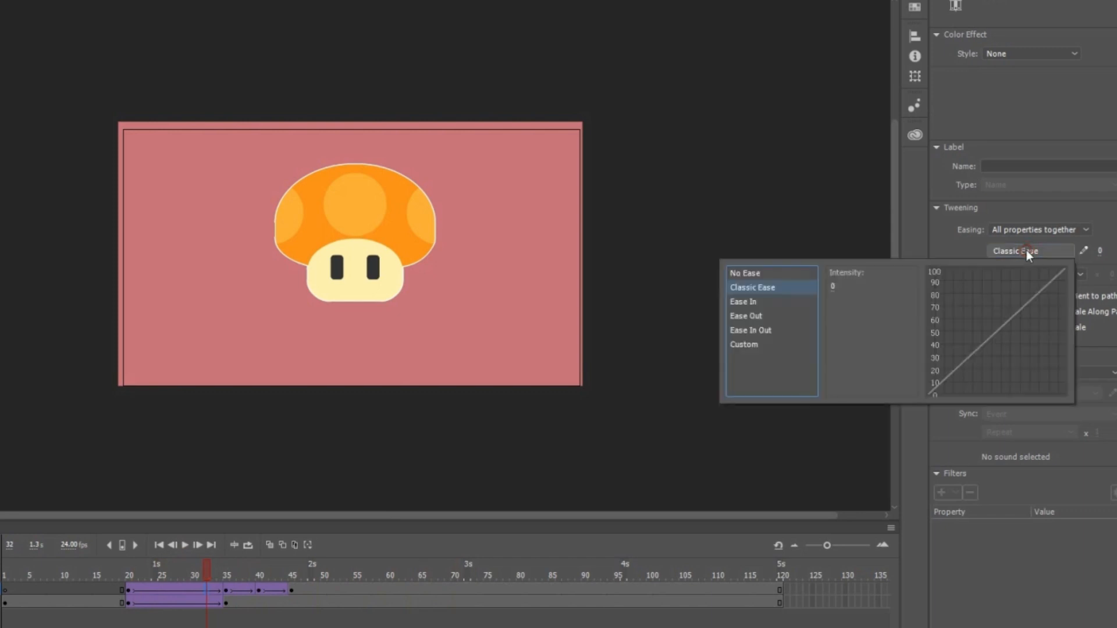
left_click(755, 302)
double_click(840, 357)
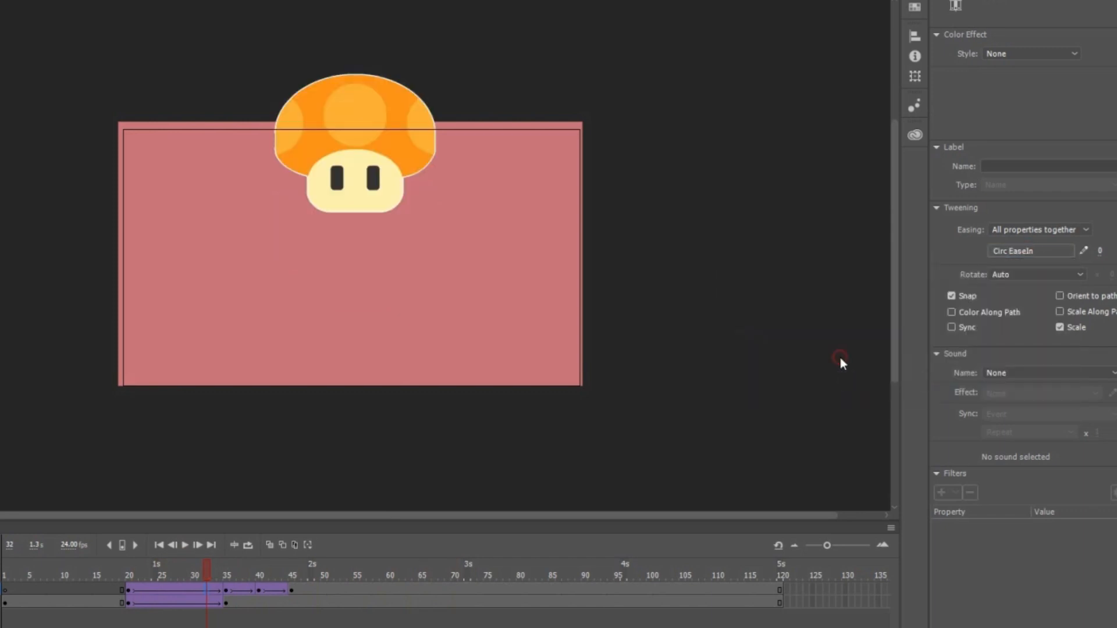
Apply the Circ Ease Out preset to the Mushroom layer's tween between frames 35 and 40
left_click(239, 590)
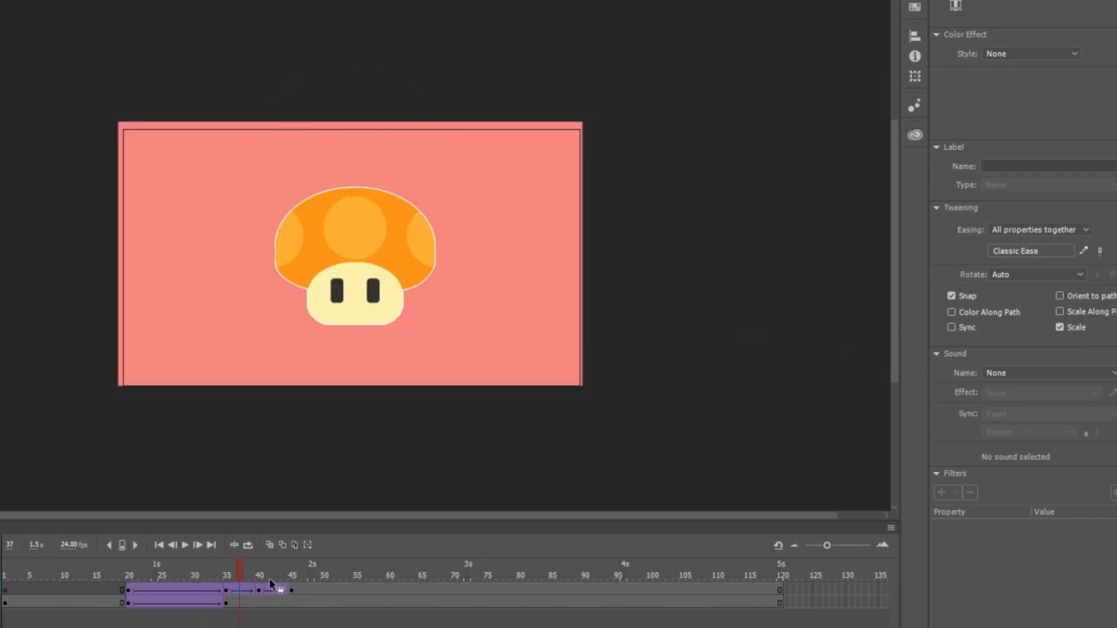
left_click(1001, 252)
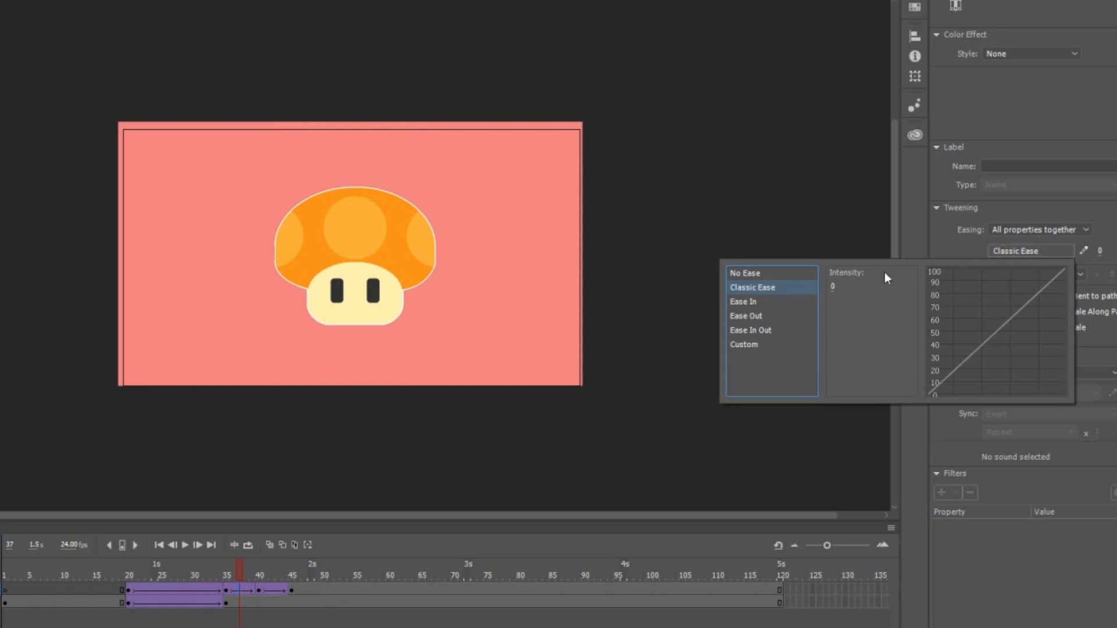
left_click(759, 315)
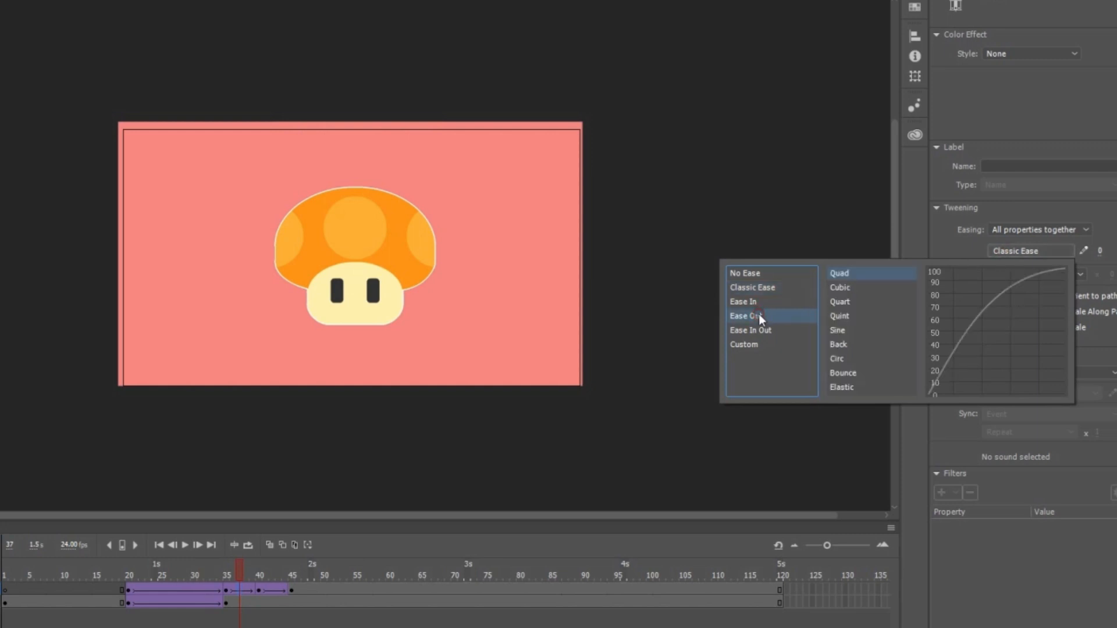
double_click(841, 357)
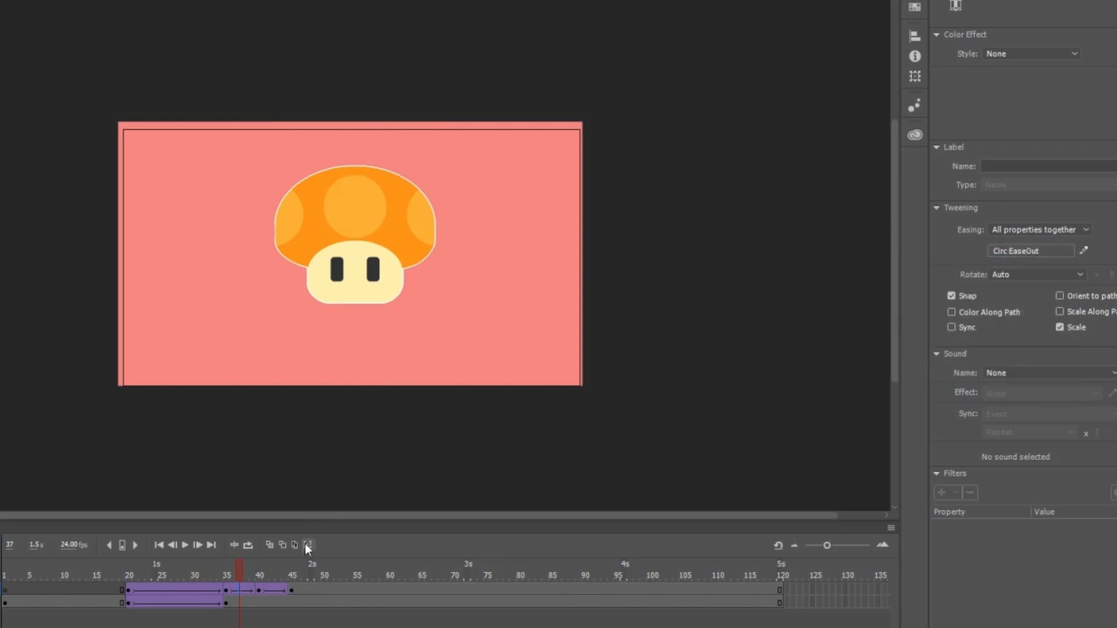
Apply the Circ Ease In preset to the mushroom's tween between frames 40 and 45, and play back the animation
left_click(270, 590)
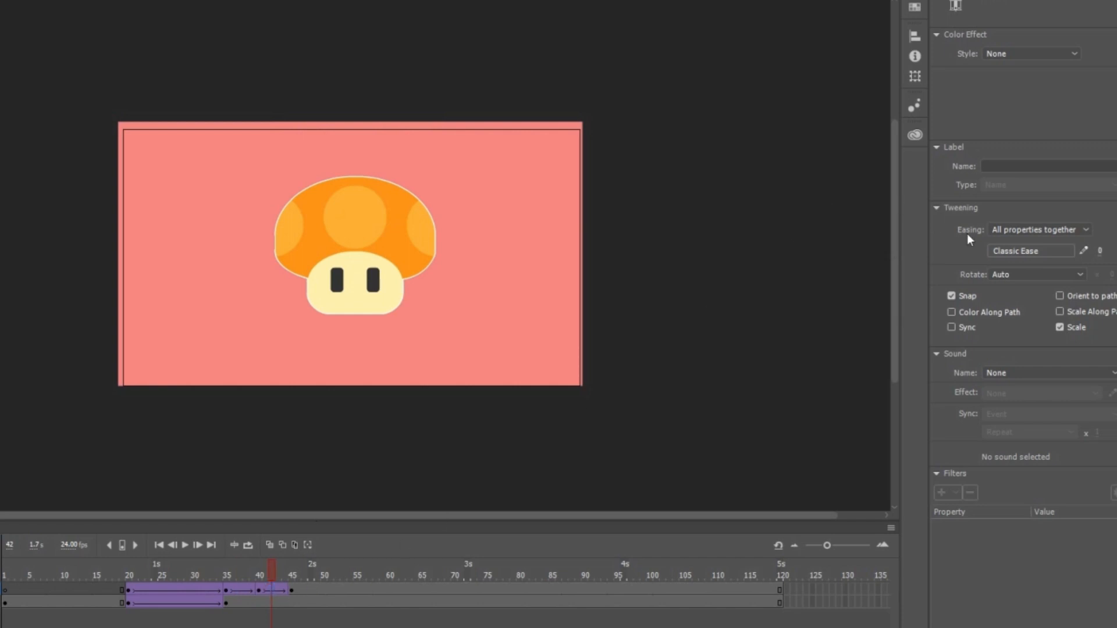
left_click(1004, 248)
left_click(758, 299)
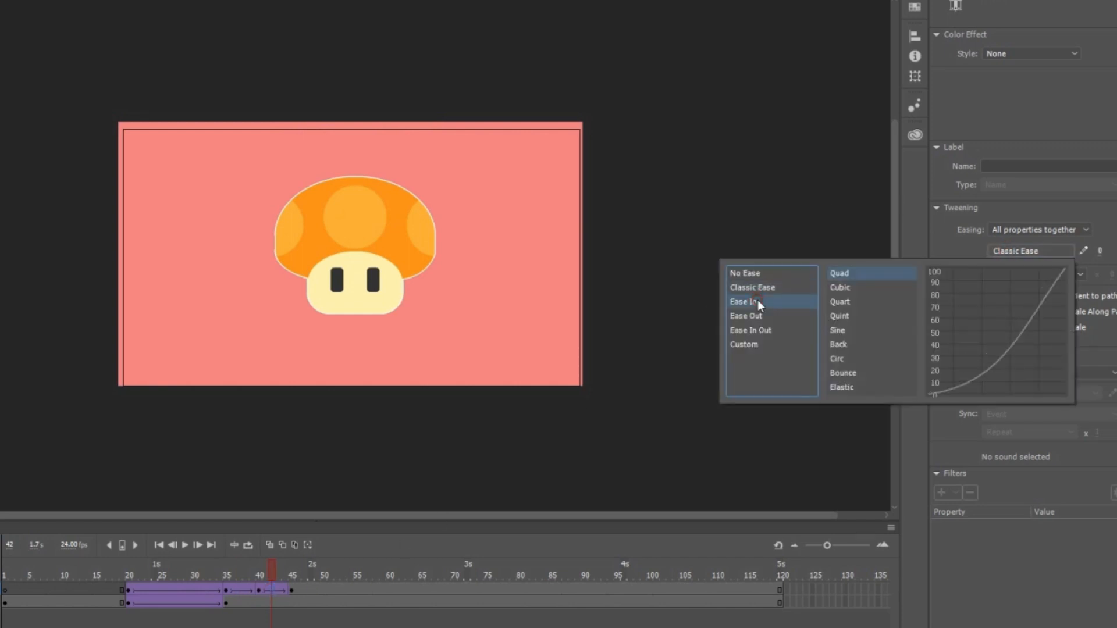
double_click(837, 359)
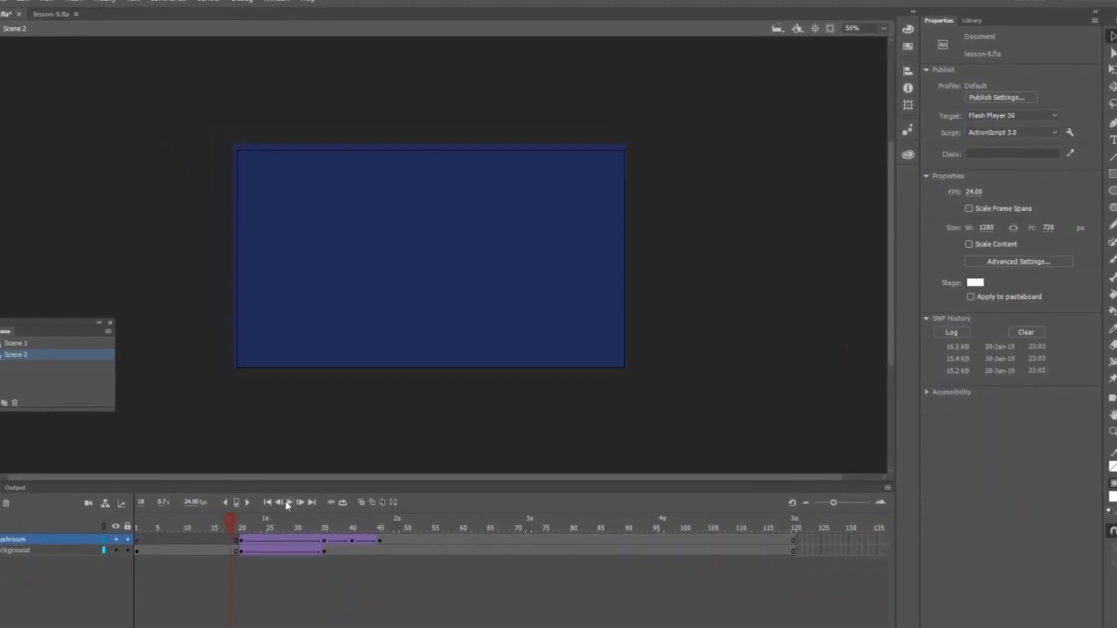
left_click(311, 494)
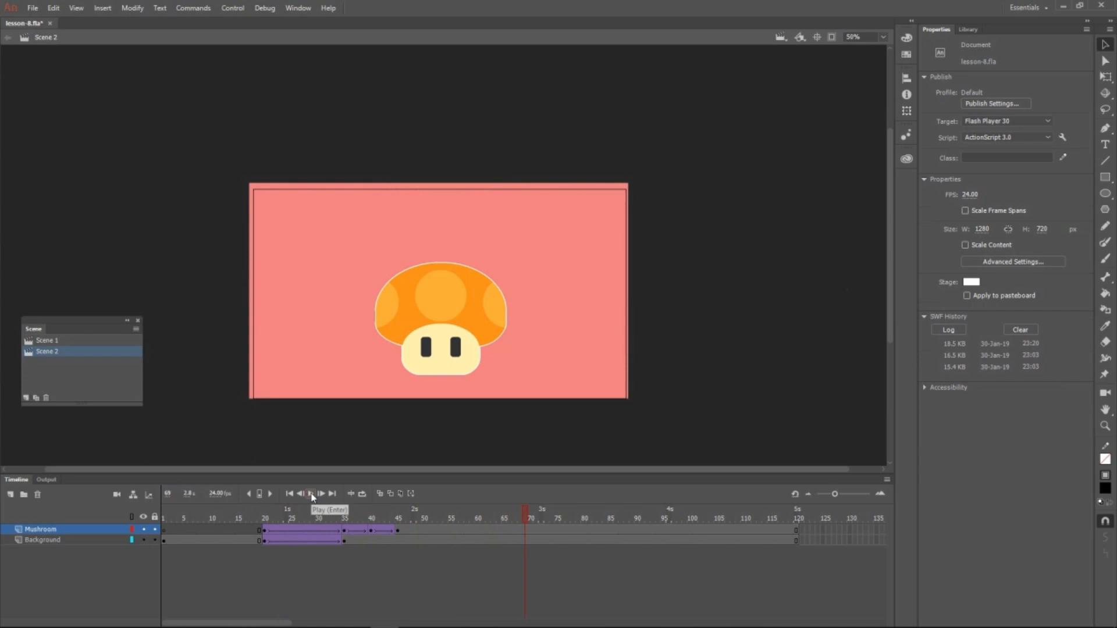
Add a layer named Shadow between the Mushroom and Background layers
left_click(58, 541)
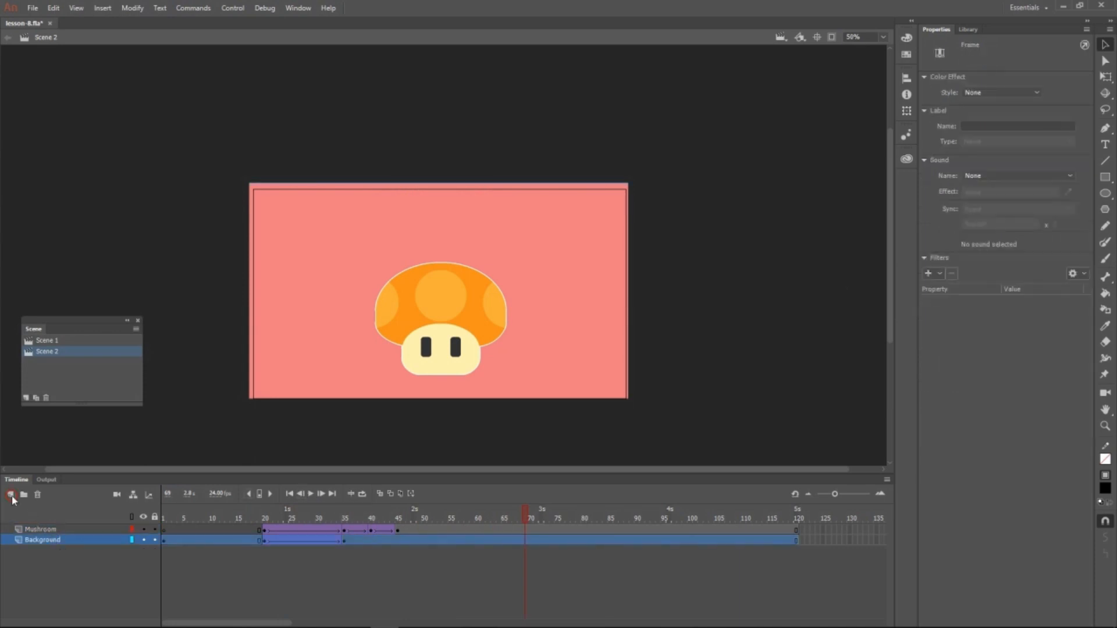
left_click(11, 495)
double_click(40, 540)
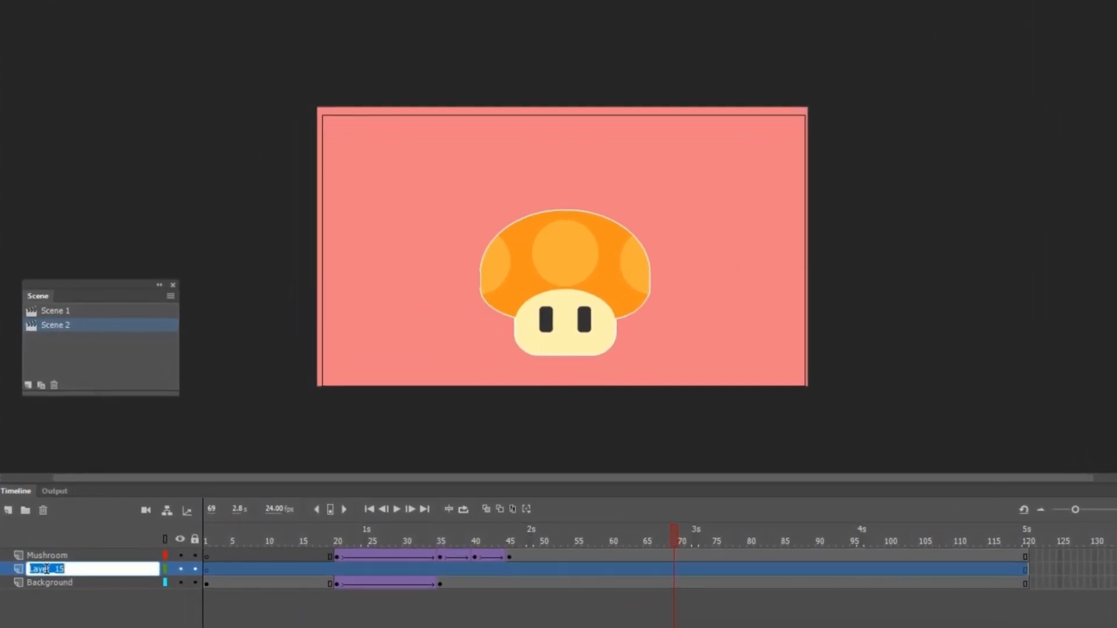
type("Shadow")
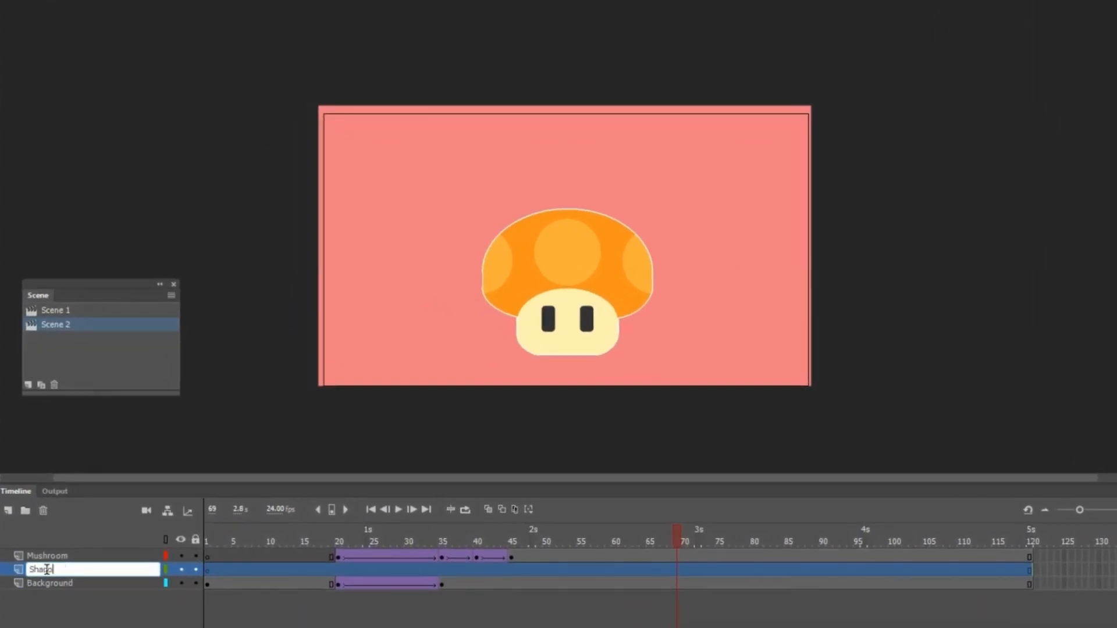
key("Return")
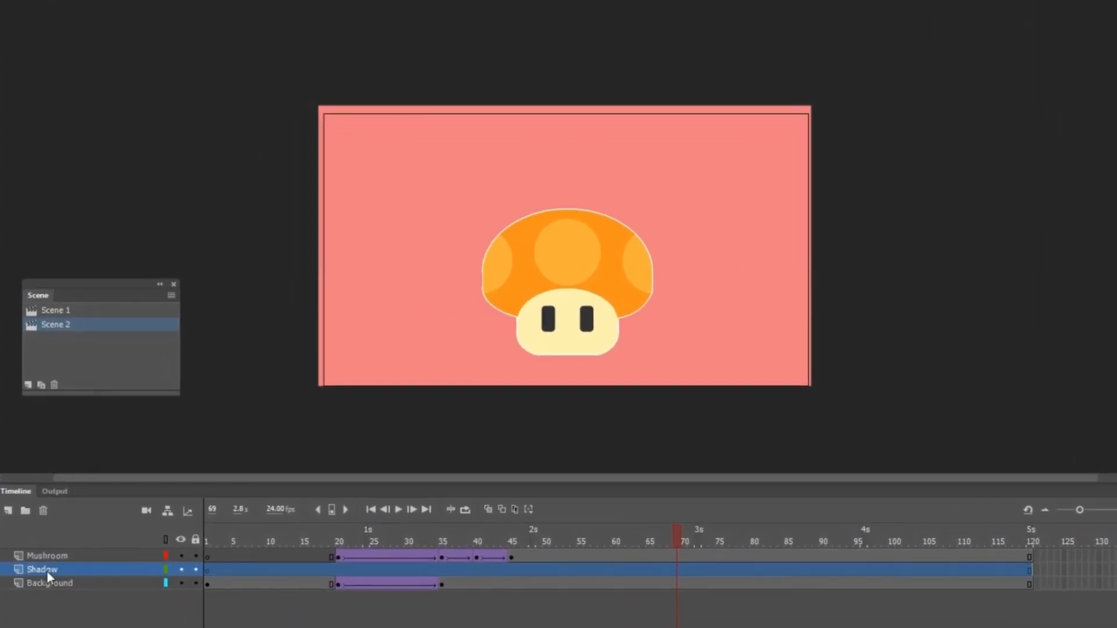
Insert a keyframe at frame 20 of the Shadow layer and draw a flat black oval about 489 px wide low on the stage
left_click(338, 570)
right_click(340, 570)
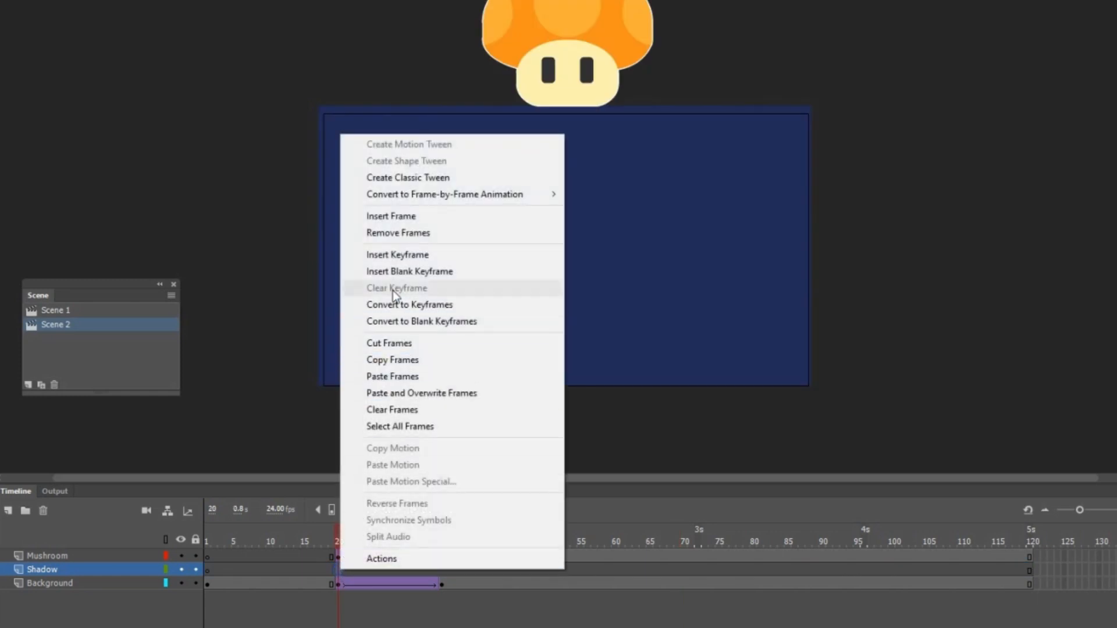
left_click(400, 260)
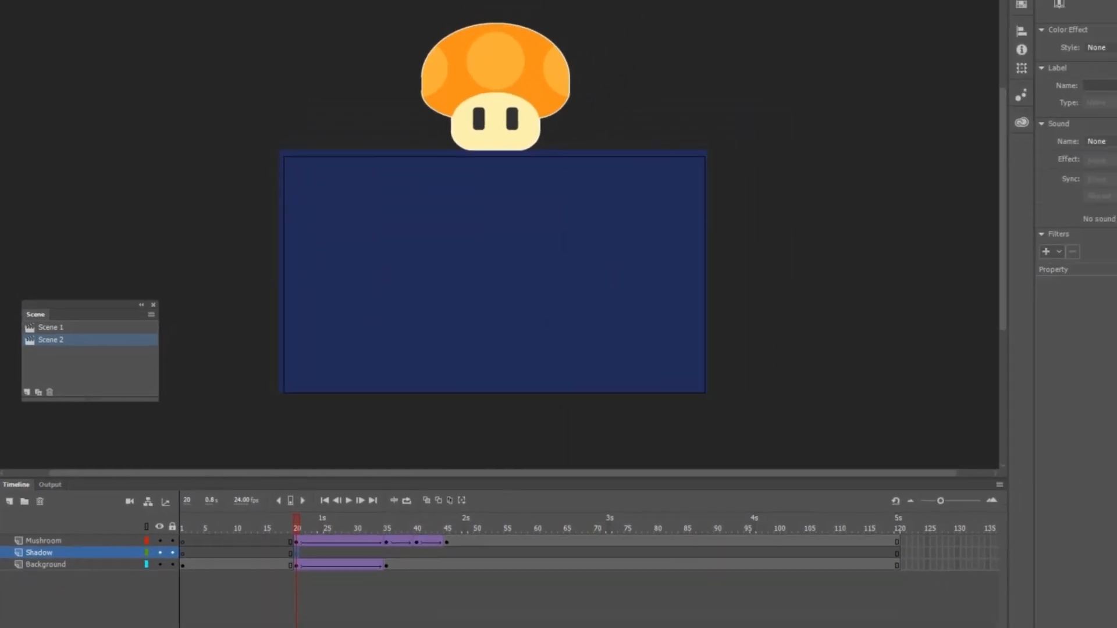
left_click(1103, 195)
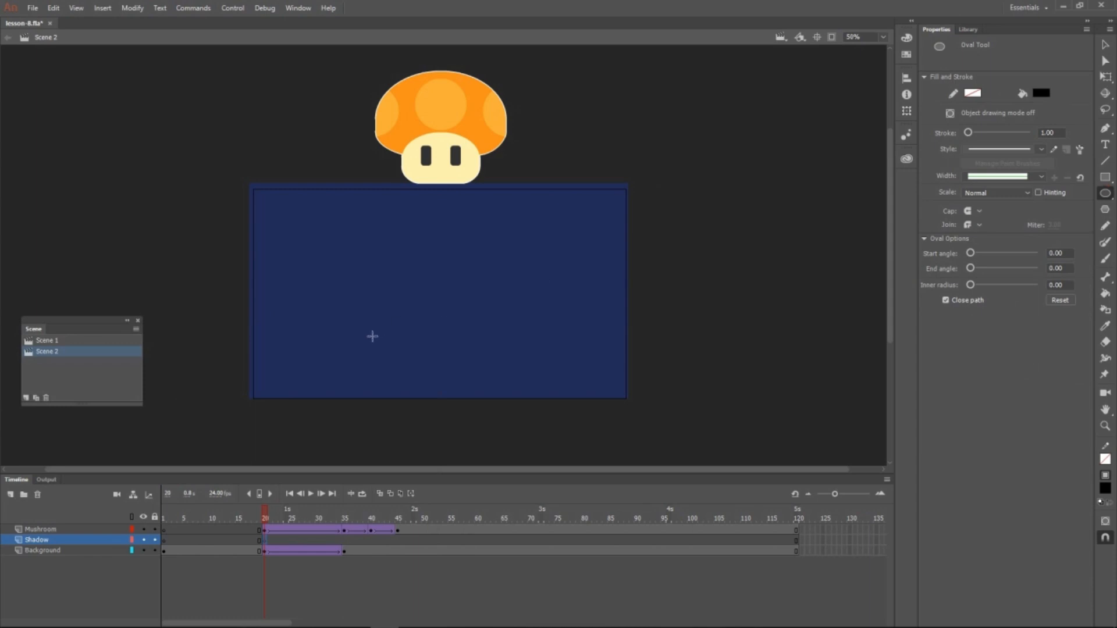
left_click_drag(377, 328, 521, 368)
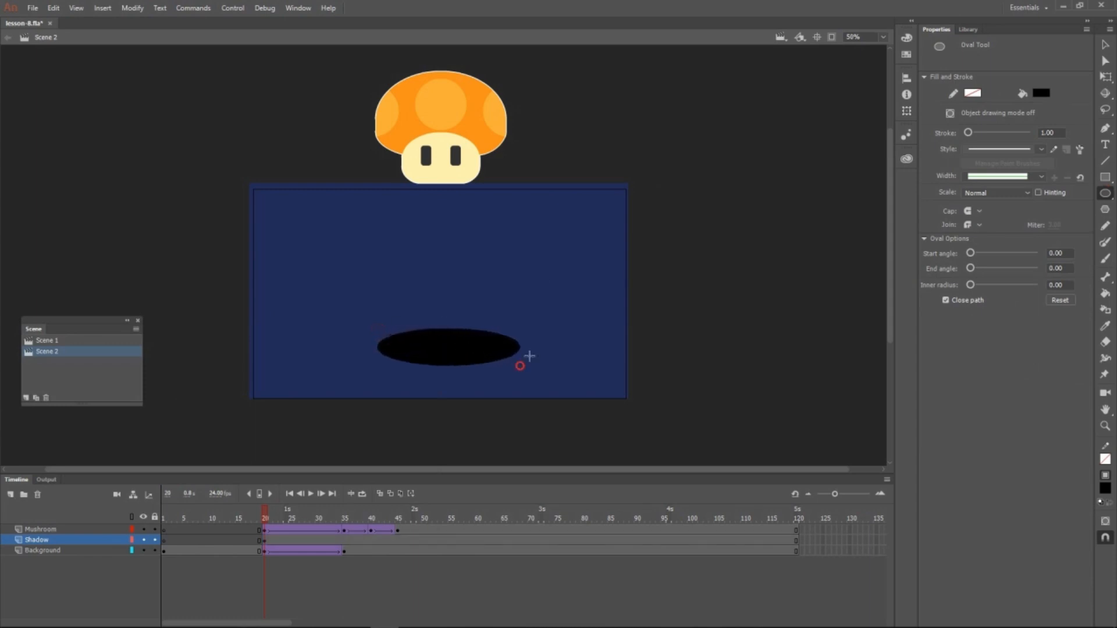
Convert the oval to a Graphic symbol named Shadow, and narrow and move it so it sits lower and centered on the stage
key("v")
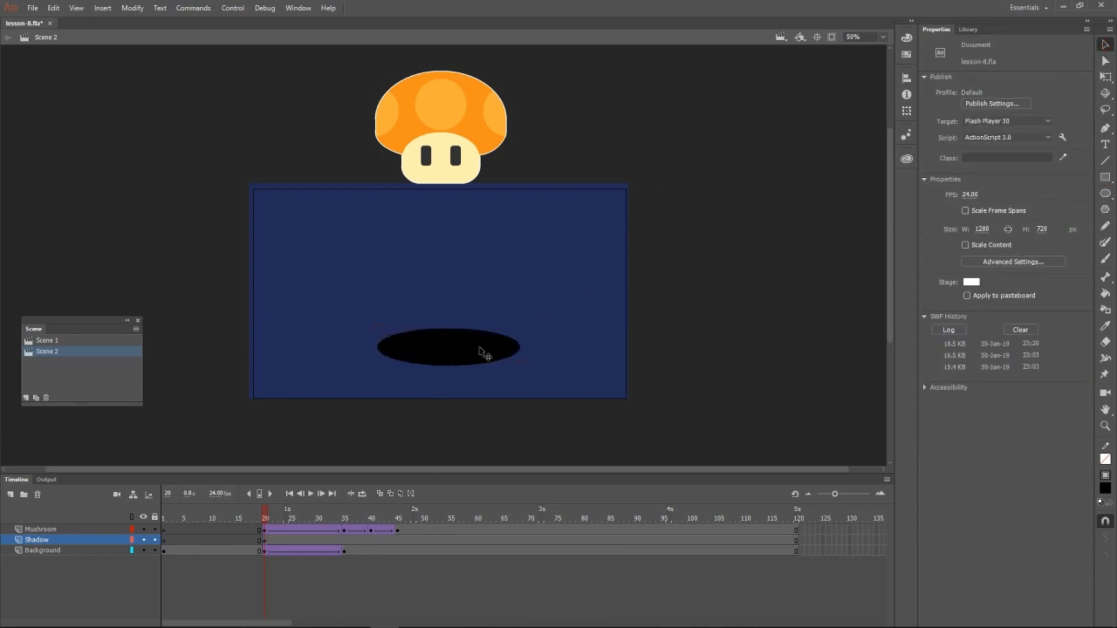
left_click(482, 351)
left_click(133, 8)
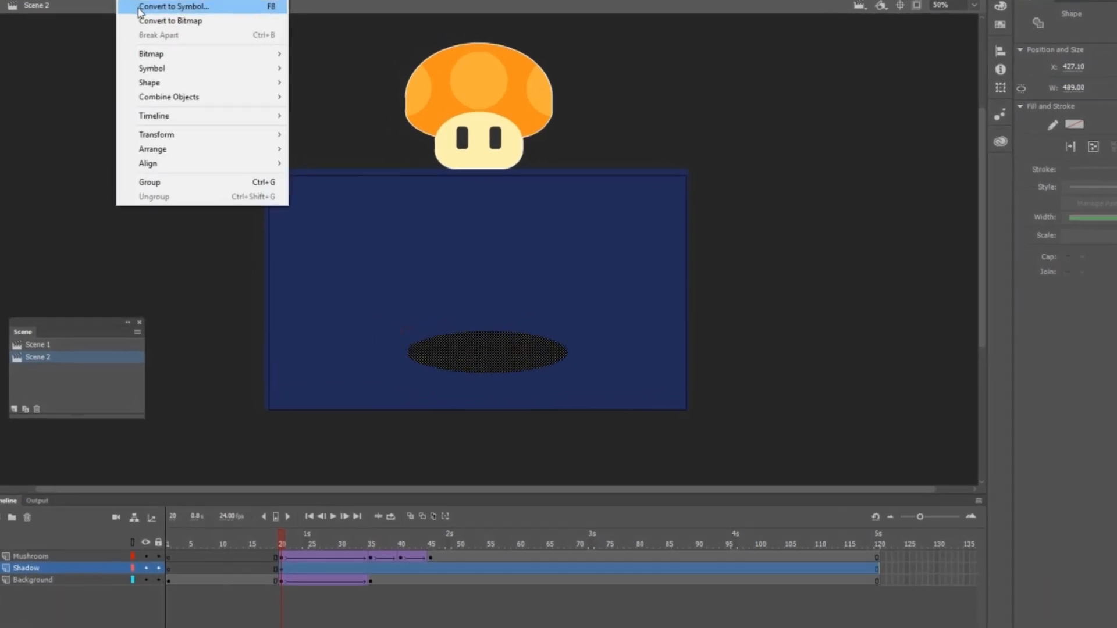
left_click(157, 26)
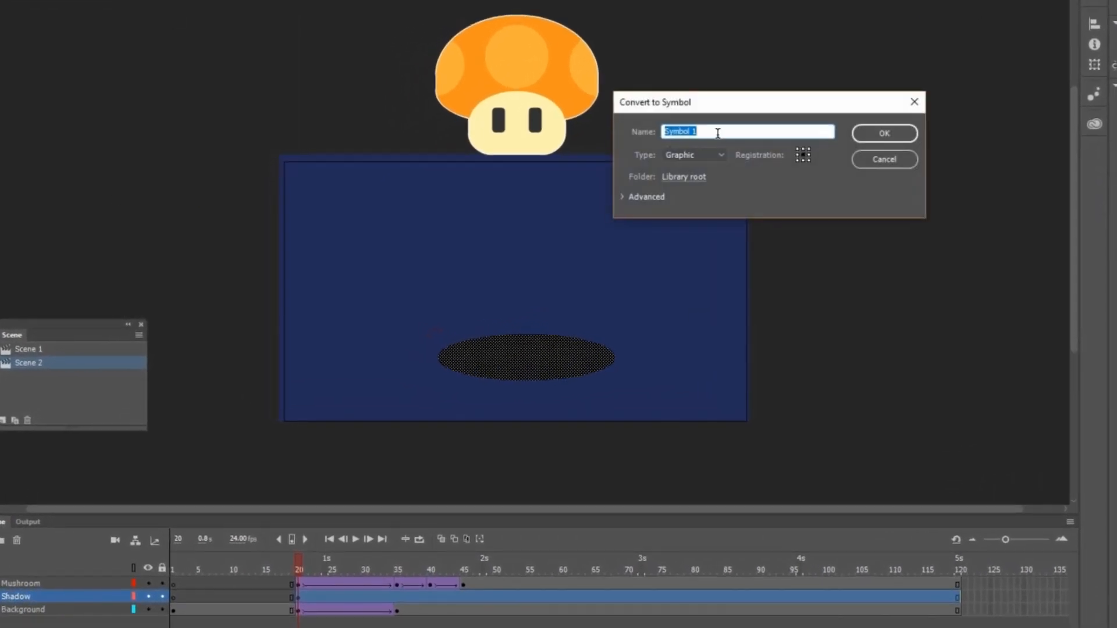
type("Shadow")
left_click(863, 136)
key("q")
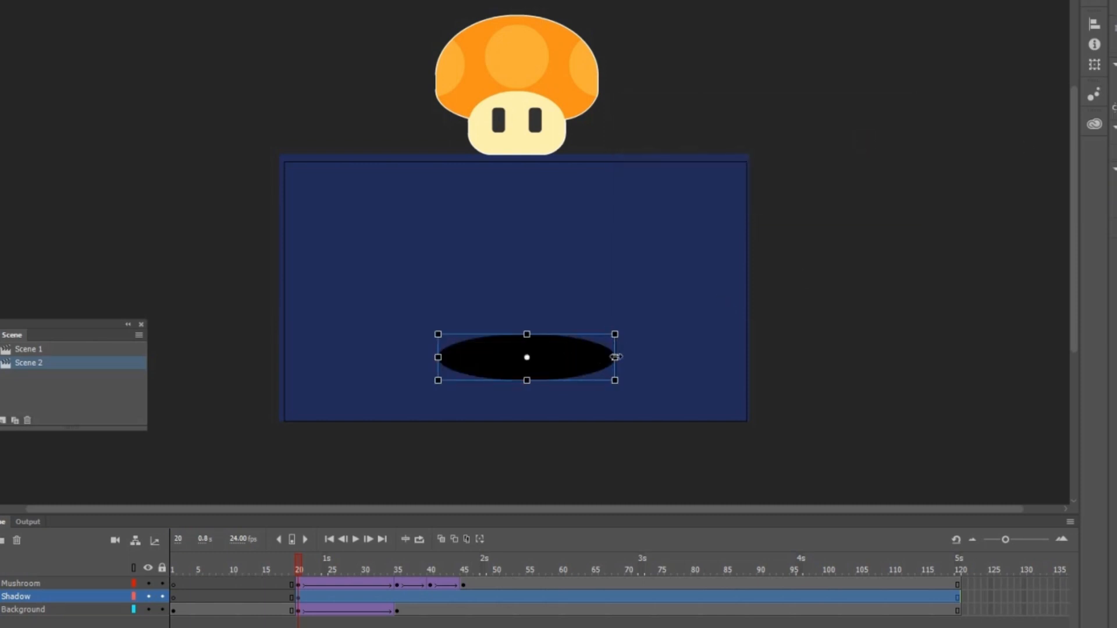
left_click_drag(615, 357, 552, 379)
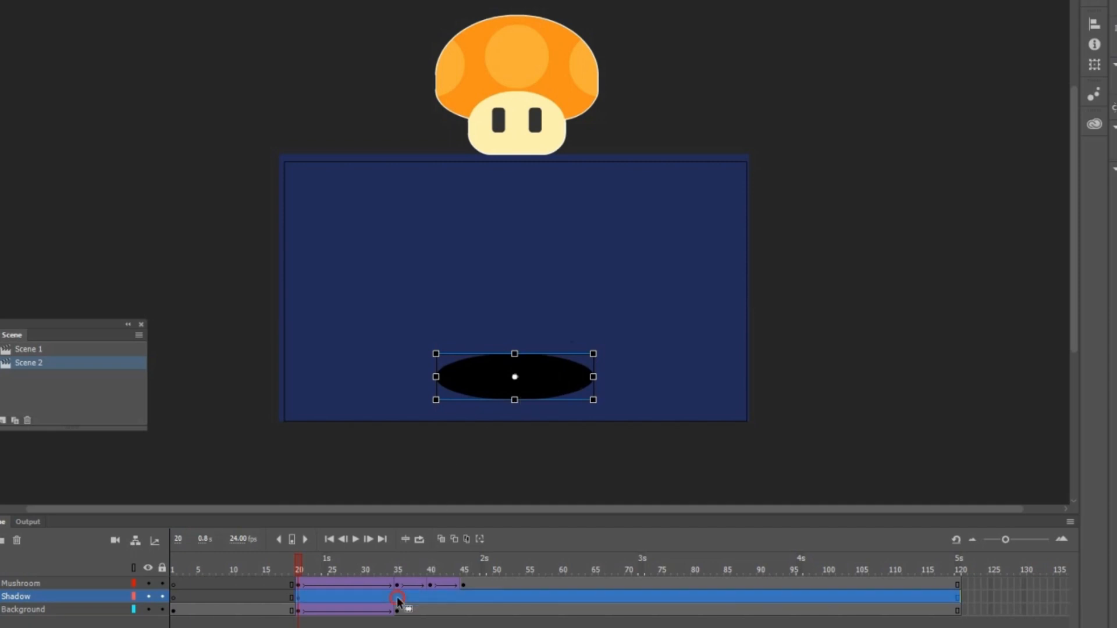
With frame 35 shown, move the shadow slightly down beneath the mushroom's base
left_click(397, 598)
right_click(397, 598)
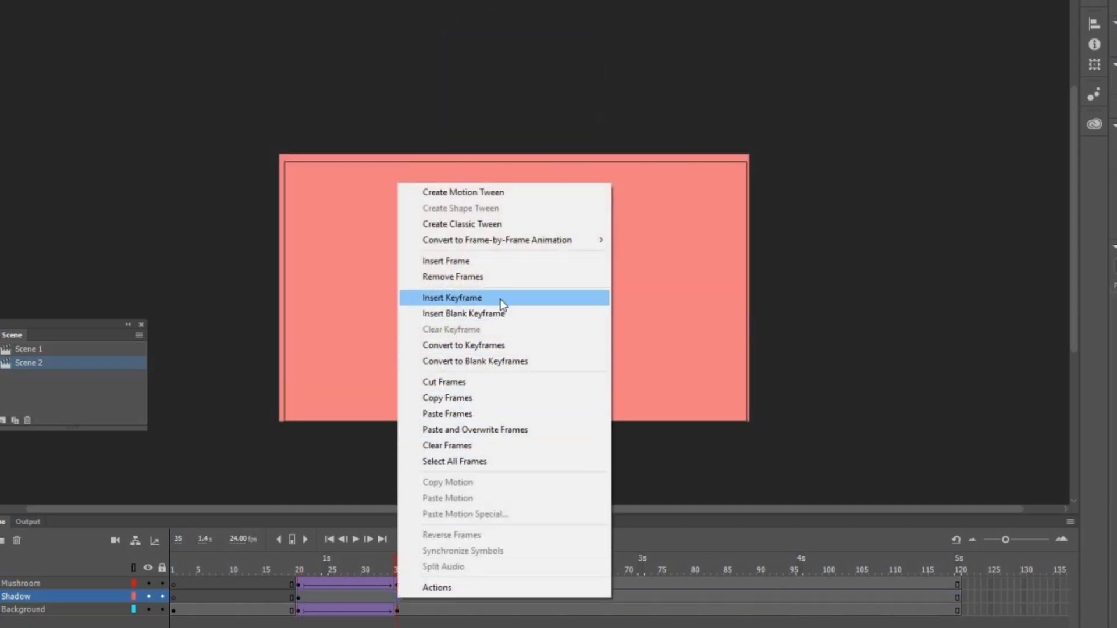
left_click(672, 365)
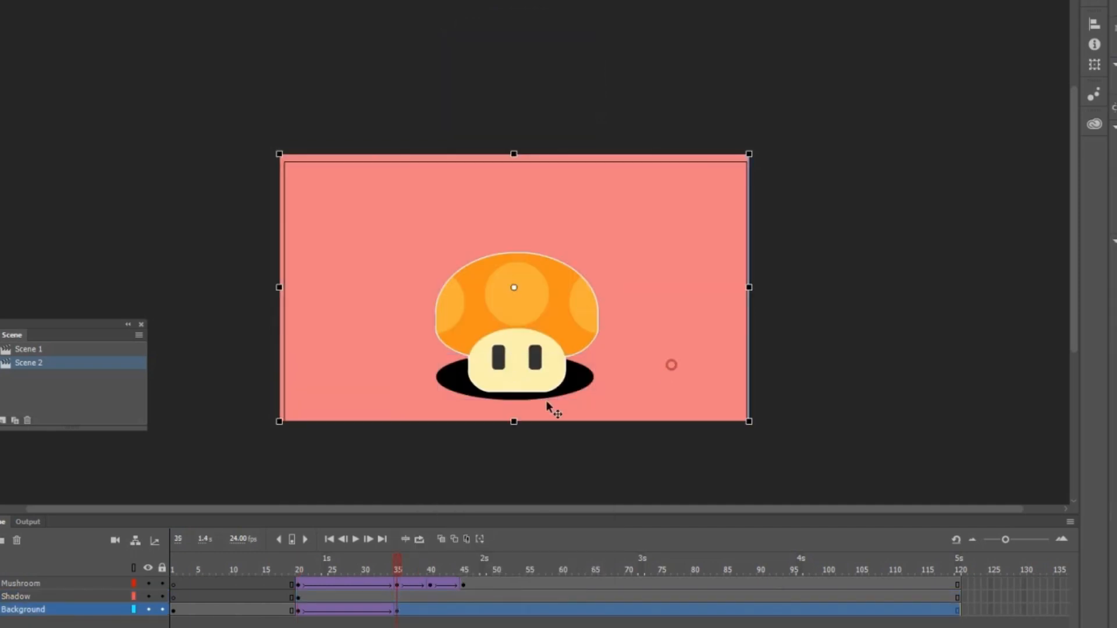
left_click(581, 379)
left_click_drag(582, 381, 580, 388)
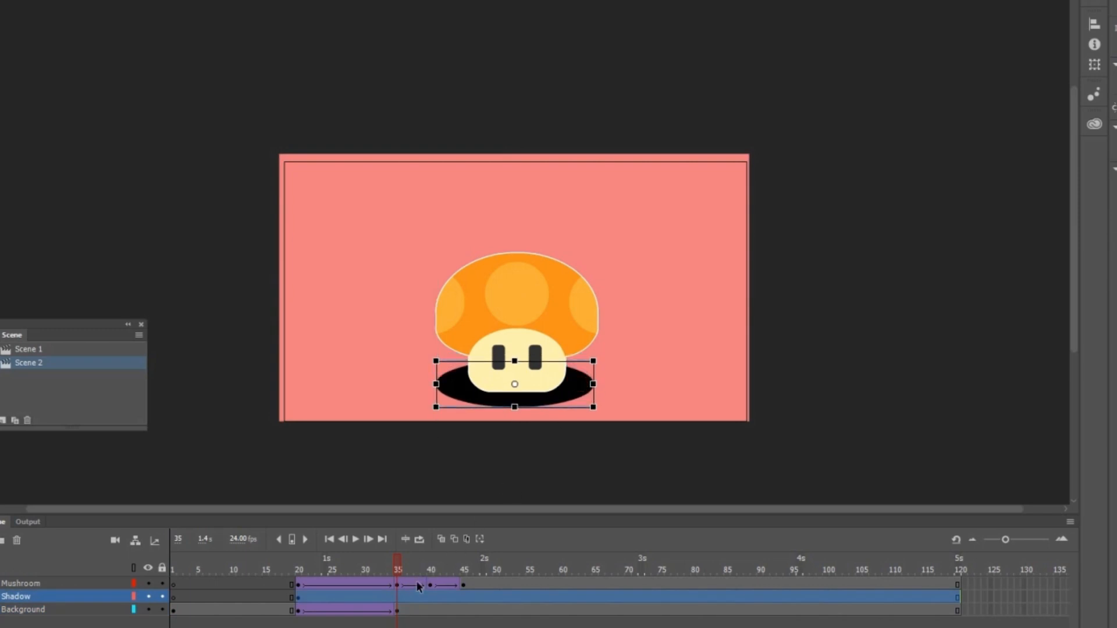
Insert keyframes at frames 35, 40 and 45 of the Shadow layer
left_click(399, 595)
right_click(399, 595)
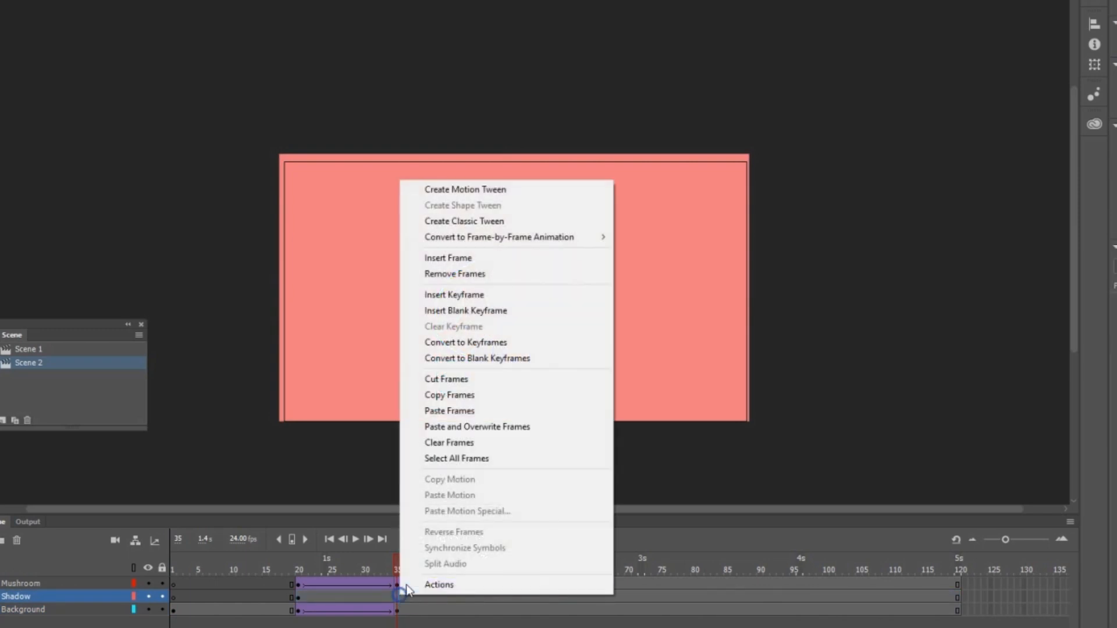
left_click(484, 291)
right_click(432, 598)
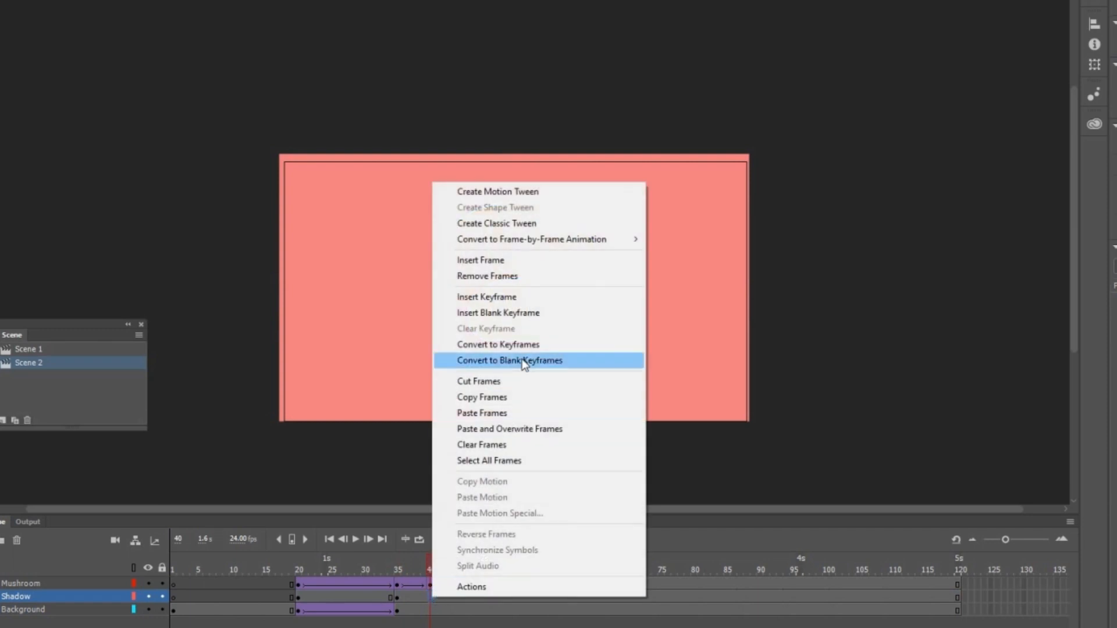
left_click(483, 292)
right_click(464, 597)
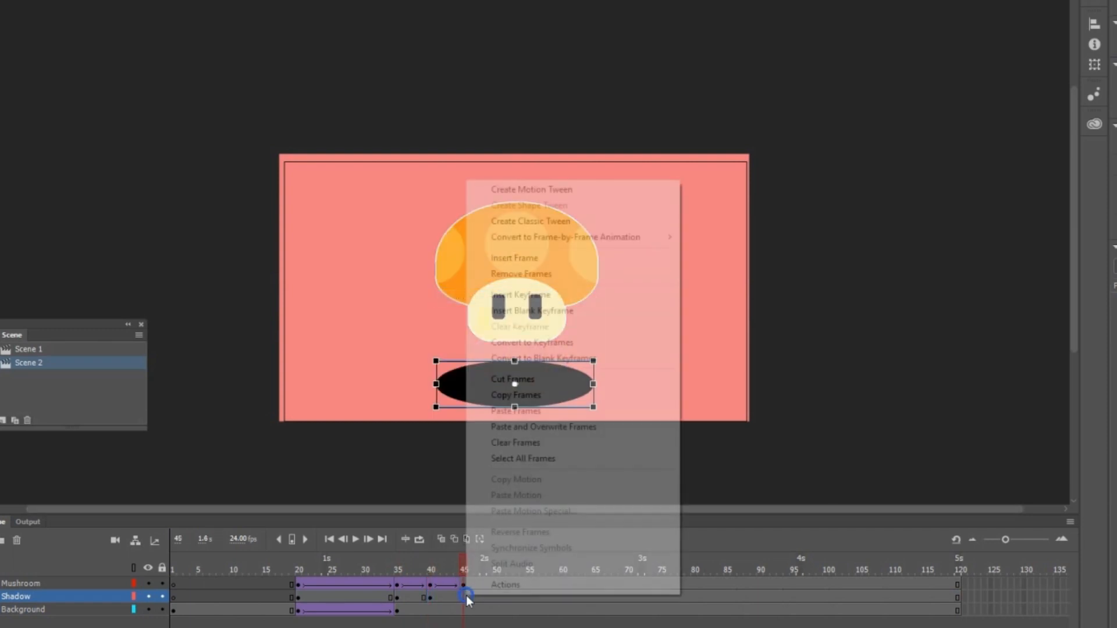
left_click(571, 295)
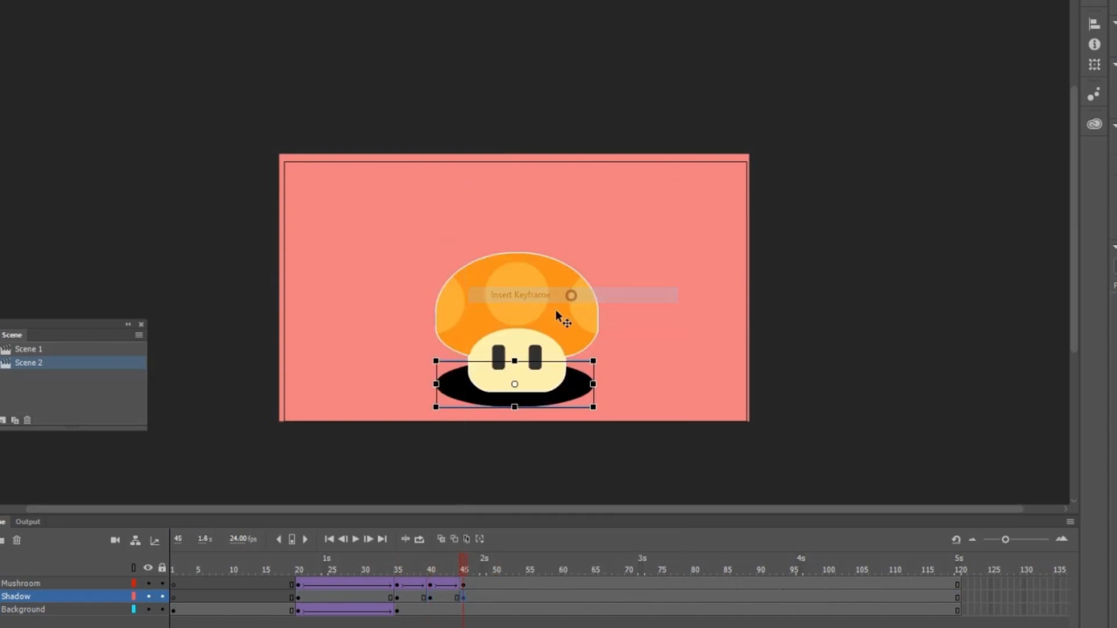
At frame 20, shrink the shadow around its center to about 311 px wide and 92 px high
left_click(298, 598)
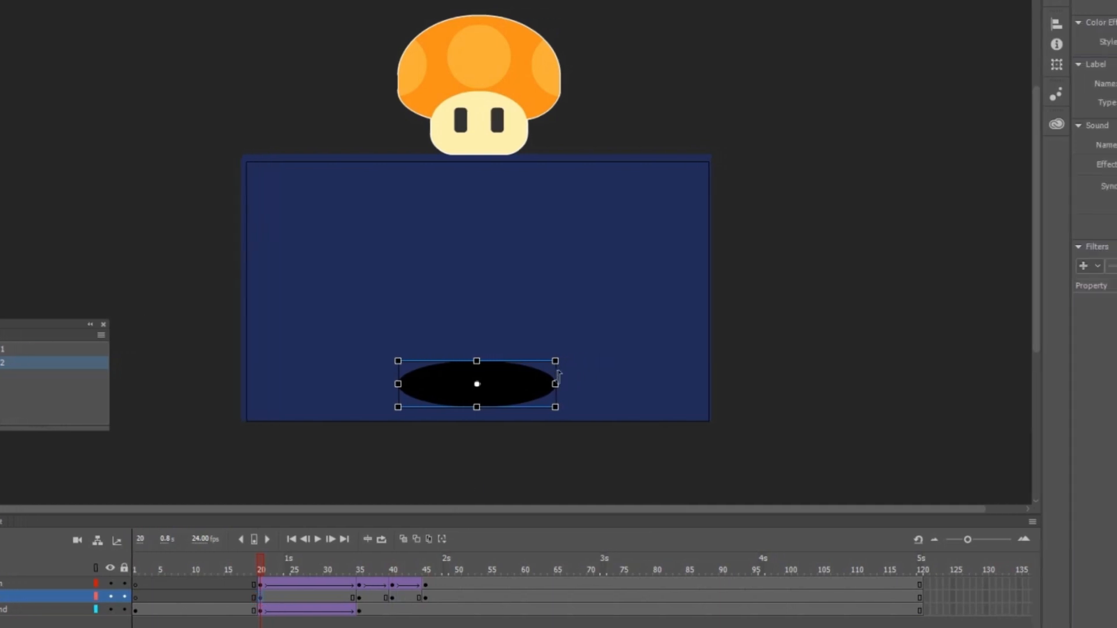
left_click_drag(534, 383, 512, 383)
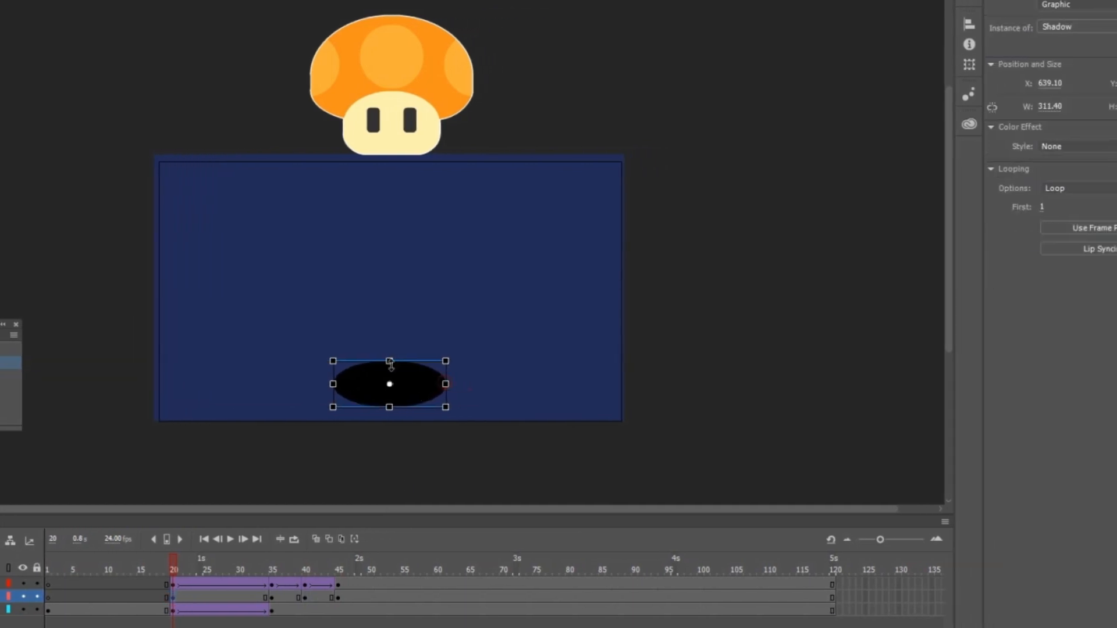
left_click_drag(455, 361, 456, 365)
left_click_drag(368, 362, 368, 368)
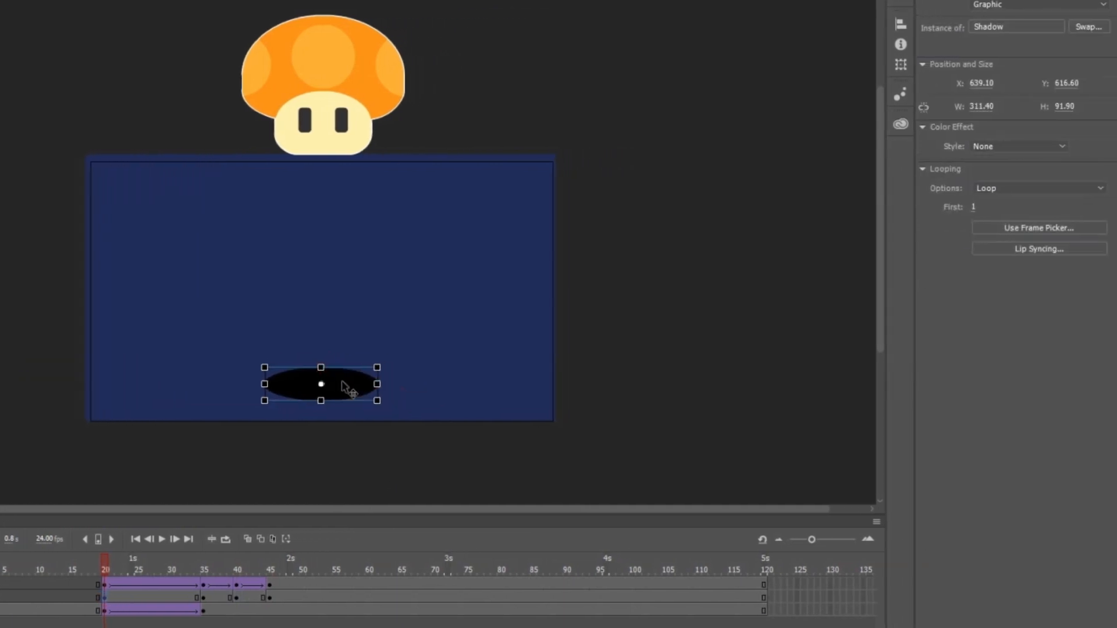
Apply an Alpha color effect of 20% to the shadow at frame 20
left_click(1046, 146)
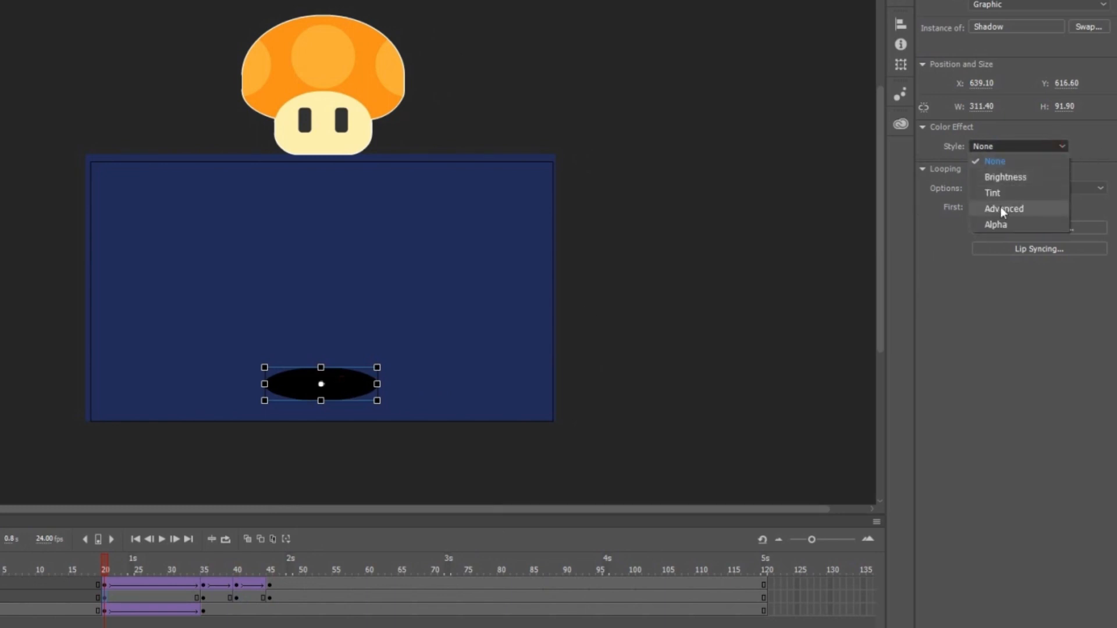
left_click(996, 224)
left_click(1085, 167)
type("20")
key("Return")
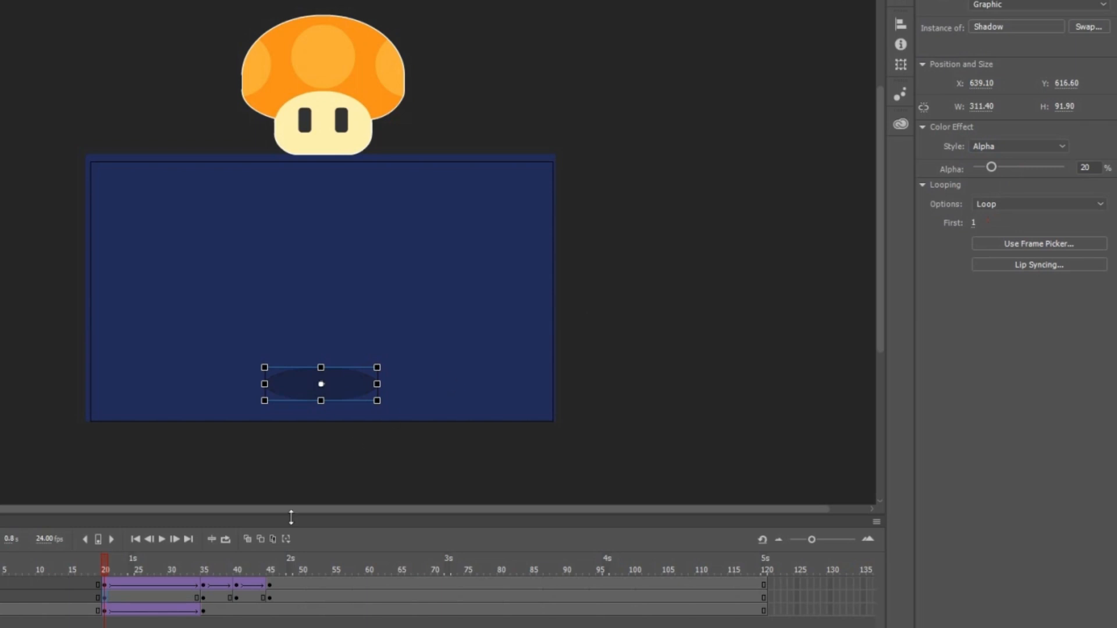
Apply an Alpha color effect of 40% to the shadow at frame 35
left_click(203, 599)
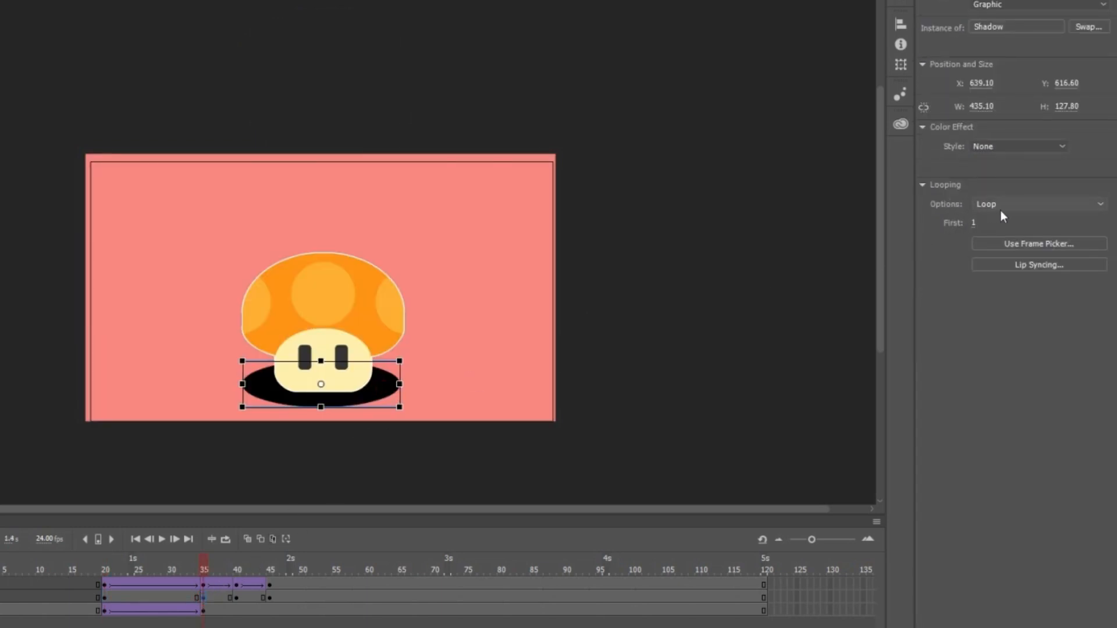
left_click(1017, 146)
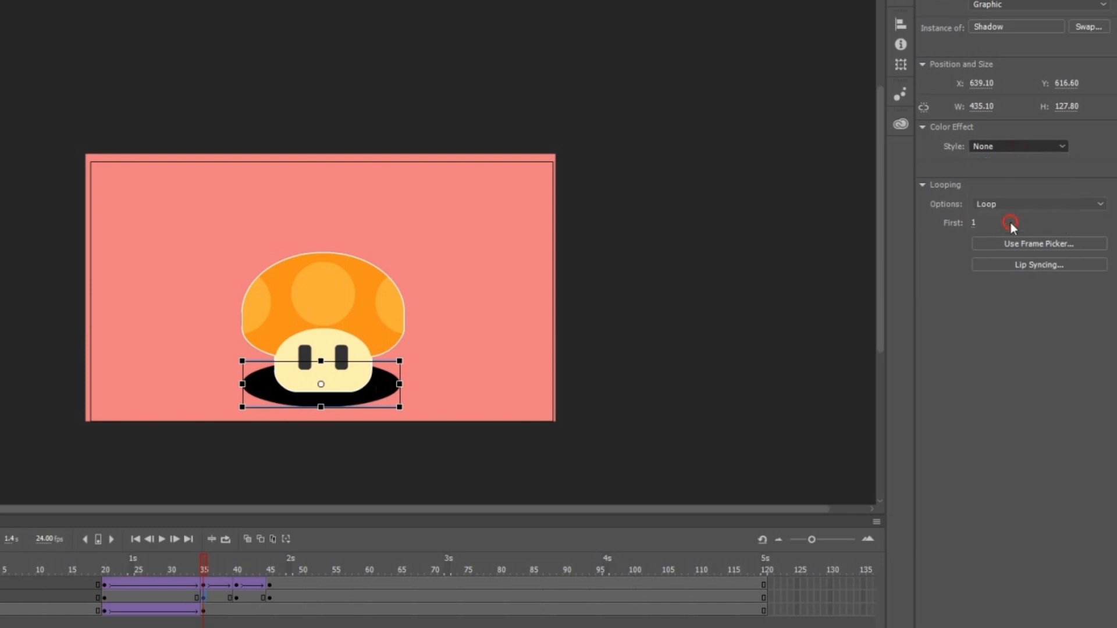
left_click(1010, 223)
left_click(1083, 167)
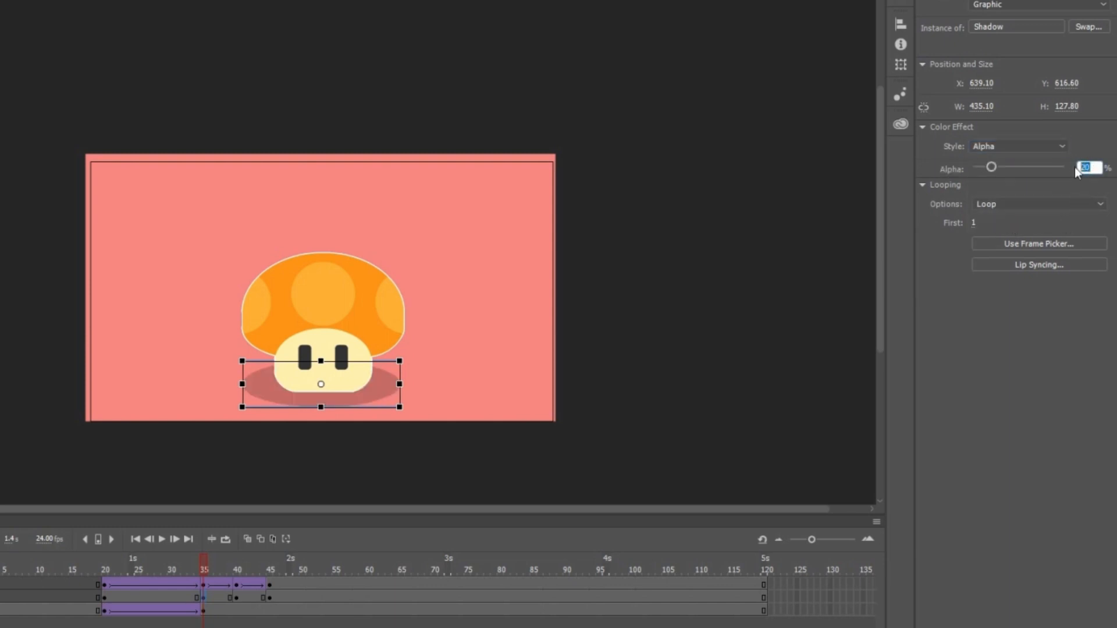
type("40")
key("Return")
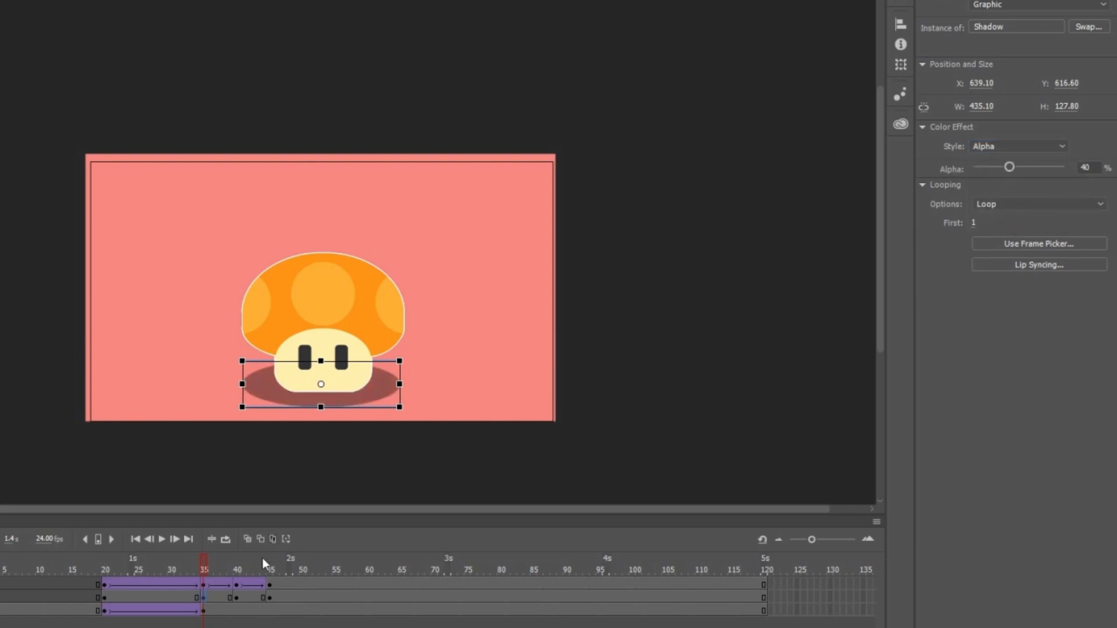
Apply an Alpha color effect of 40% to the shadow at frame 45
left_click(270, 596)
left_click(378, 388)
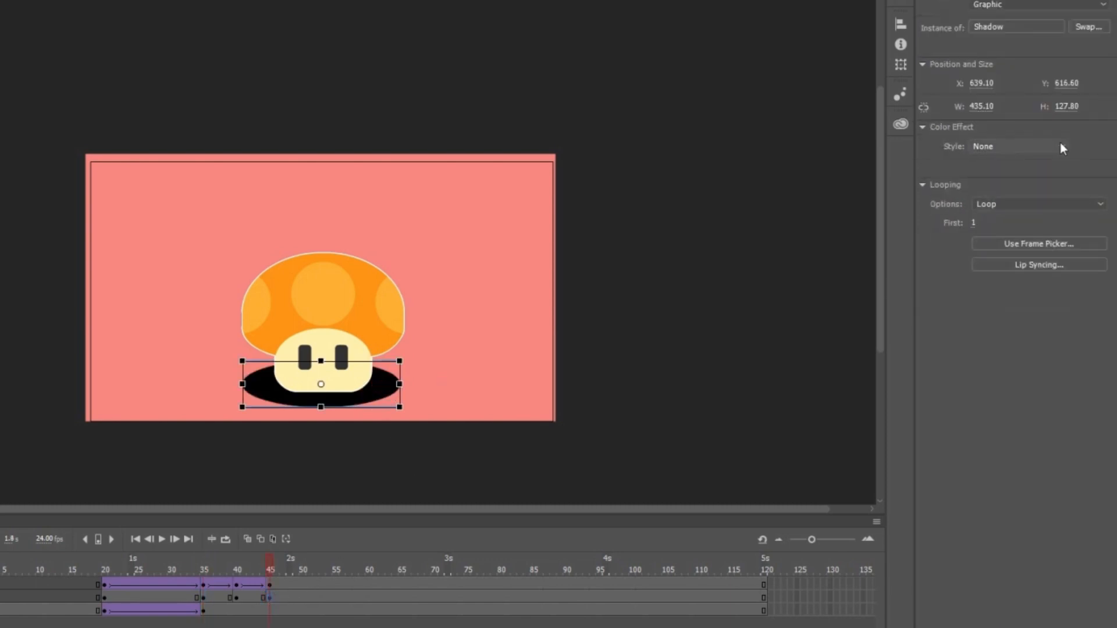
left_click(1060, 145)
left_click(1006, 224)
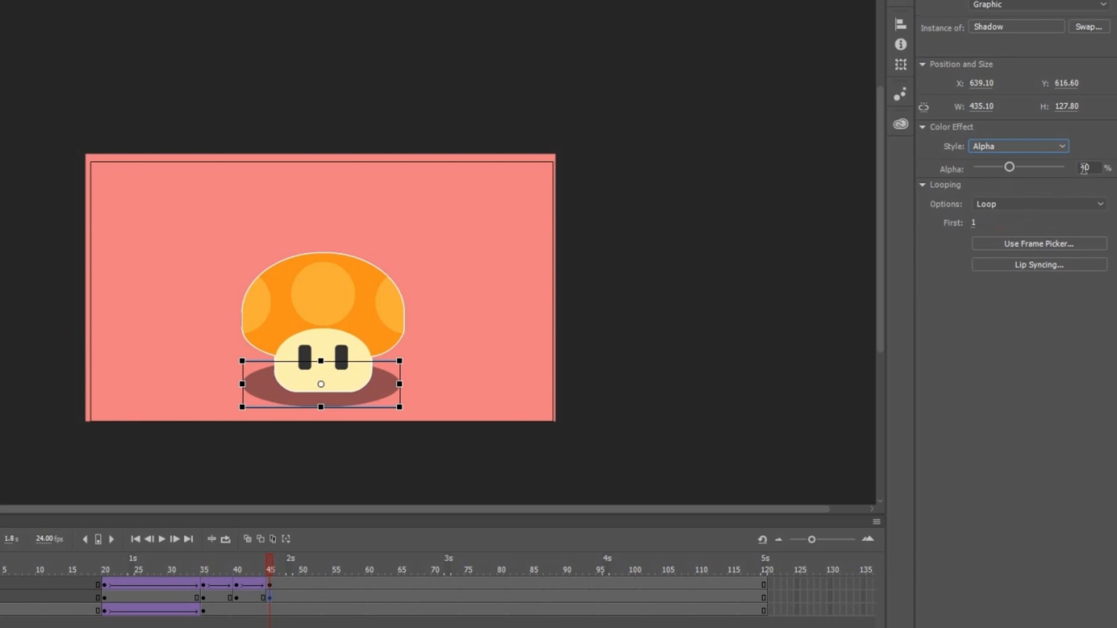
At frame 40, shrink the shadow to about 323 px wide and 96 px high and set its alpha to 30%
left_click(238, 598)
left_click_drag(401, 383, 265, 384)
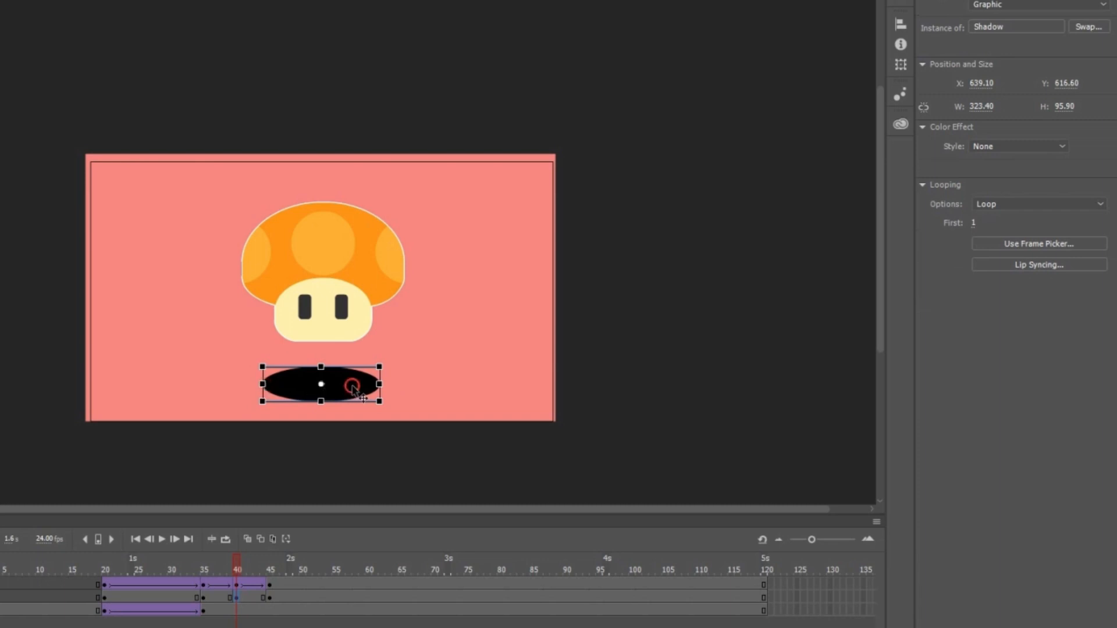
left_click(1027, 148)
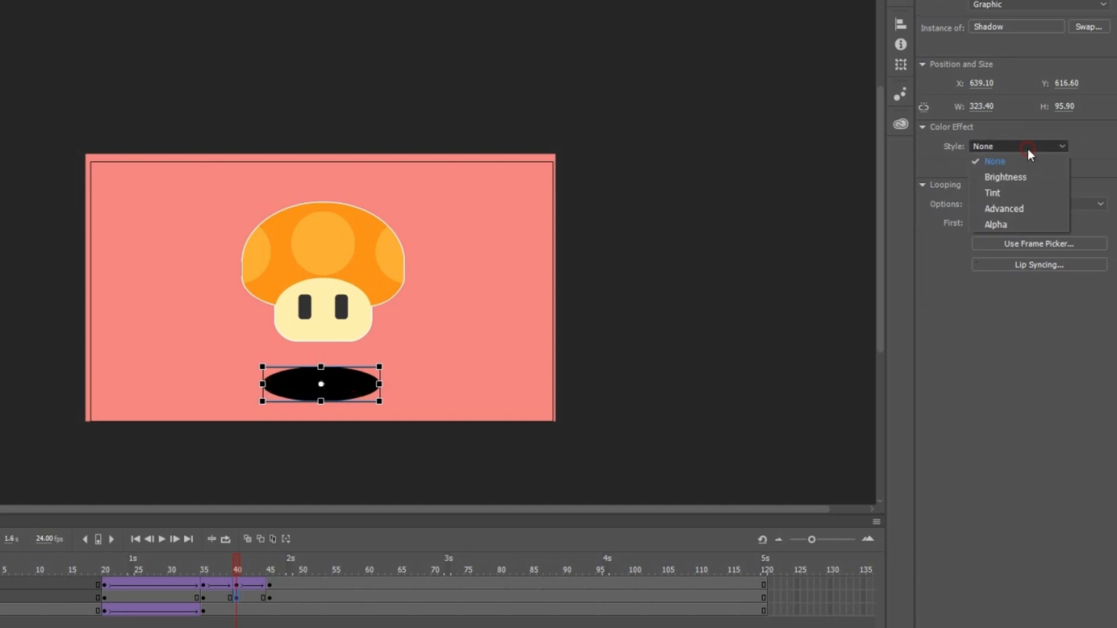
left_click(997, 225)
left_click(1085, 167)
type("30")
key("Return")
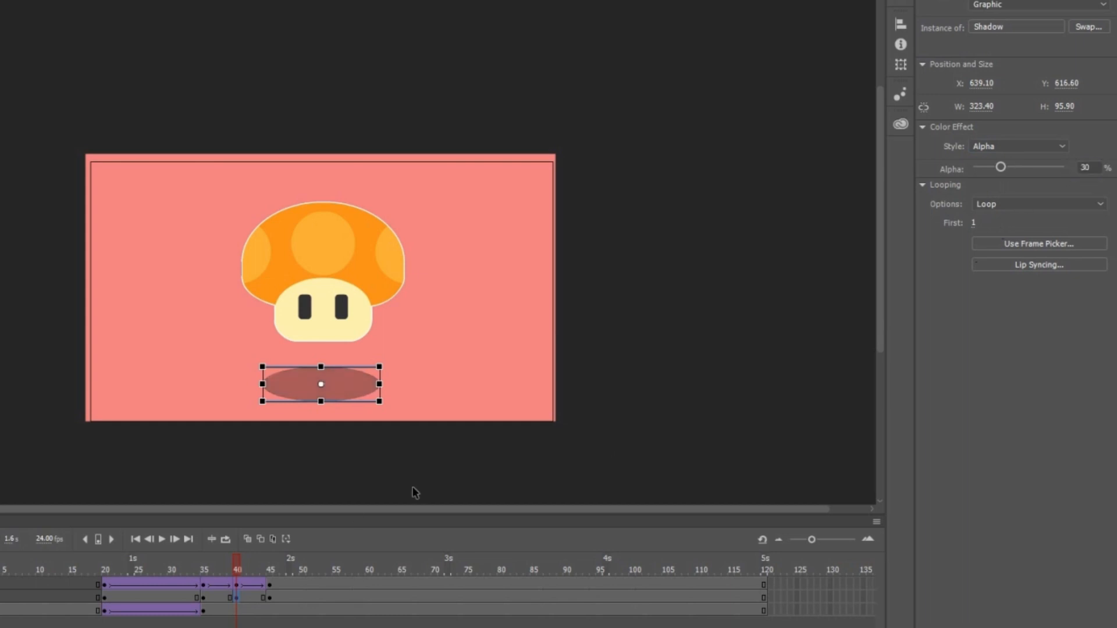
Create classic tweens between all the Shadow layer's keyframes from frame 20 to 45
left_click_drag(179, 592, 247, 593)
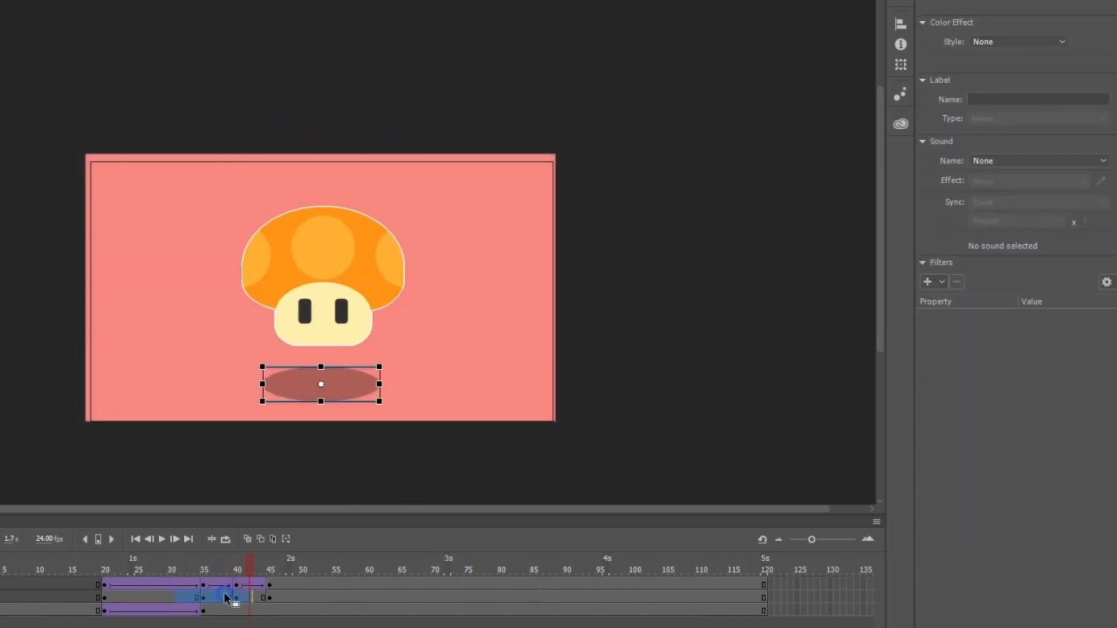
right_click(224, 594)
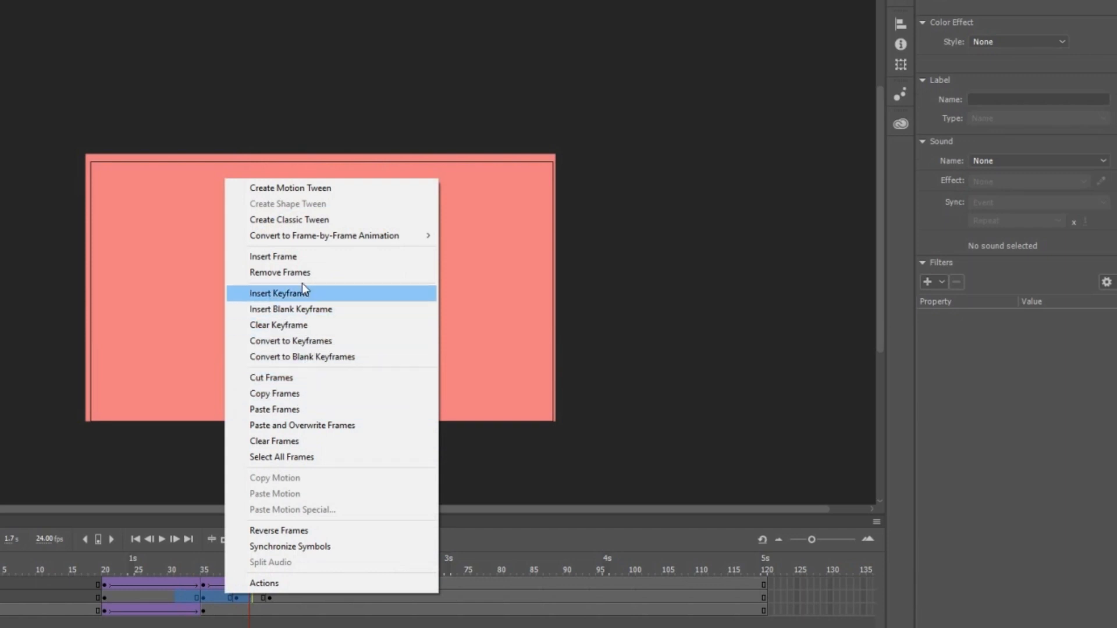
left_click(298, 221)
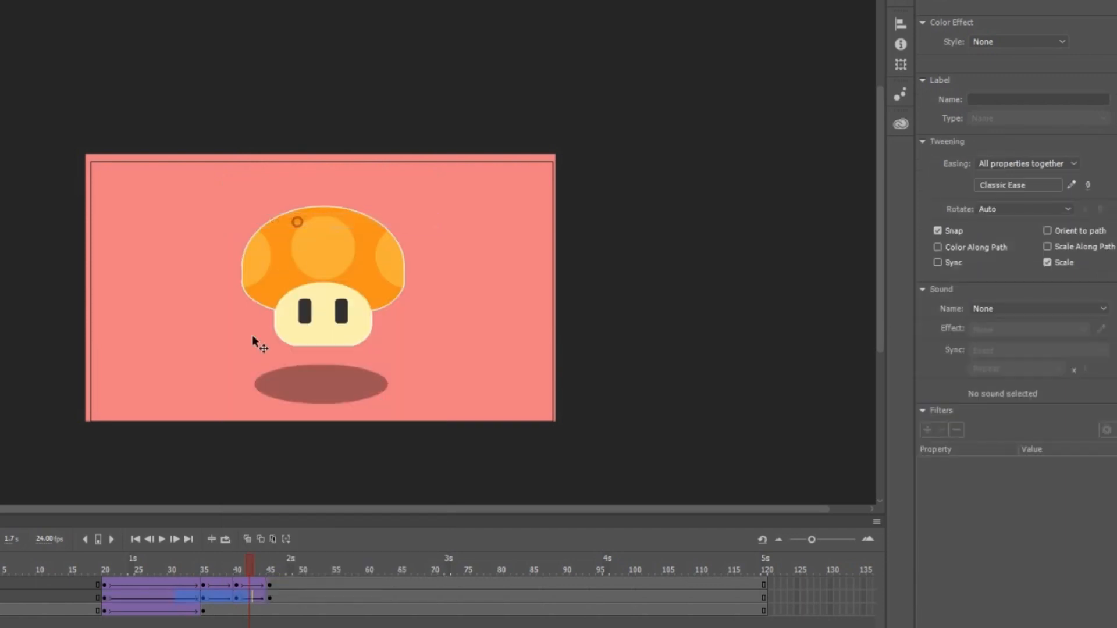
Apply the Circ Ease In preset to the Shadow tween between frames 20 and 35
left_click(191, 598)
left_click(989, 185)
left_click(731, 242)
double_click(833, 293)
Apply the Circ Ease Out preset to the Shadow tween between frames 35 and 40
left_click(224, 599)
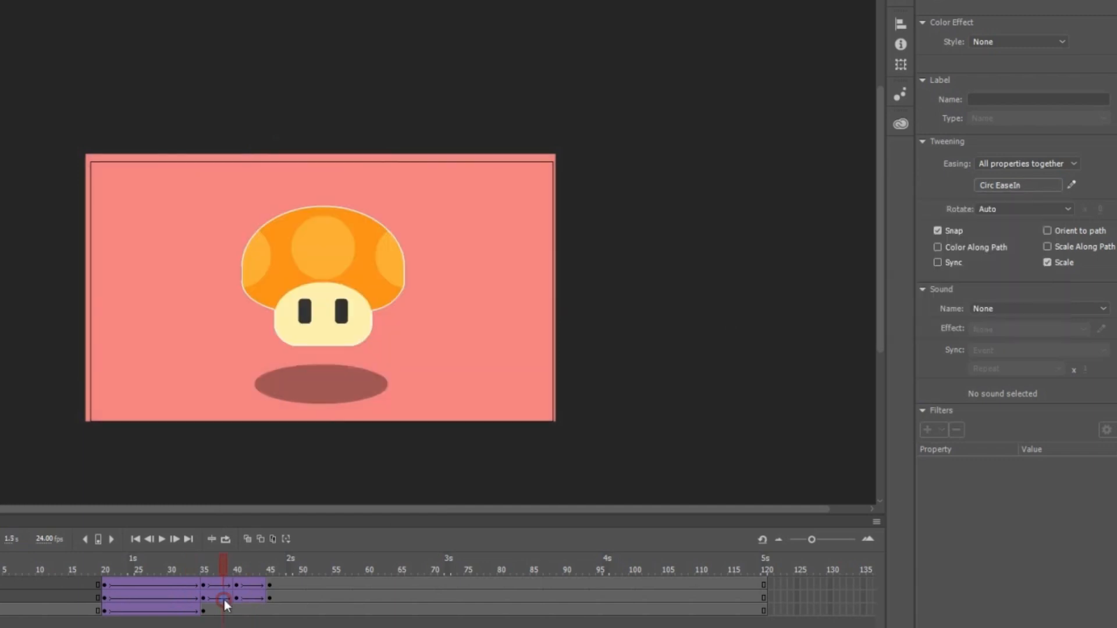
left_click(1020, 189)
left_click(741, 250)
double_click(844, 296)
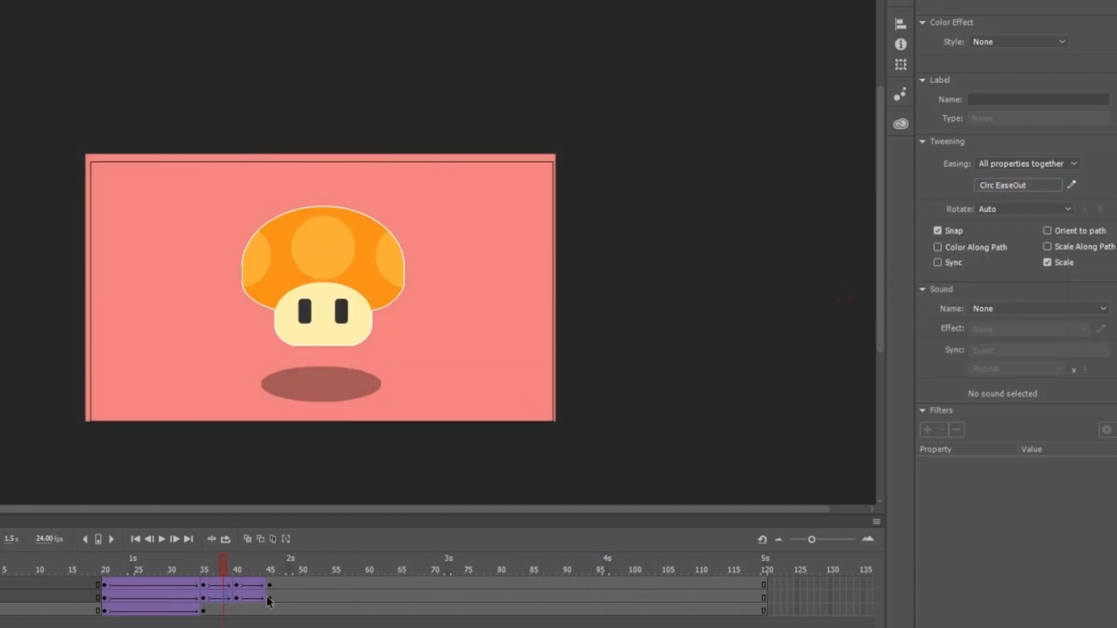
Apply the Circ Ease In preset to the Shadow tween between frames 40 and 45
left_click(256, 598)
left_click(1018, 185)
left_click(727, 237)
left_click(829, 296)
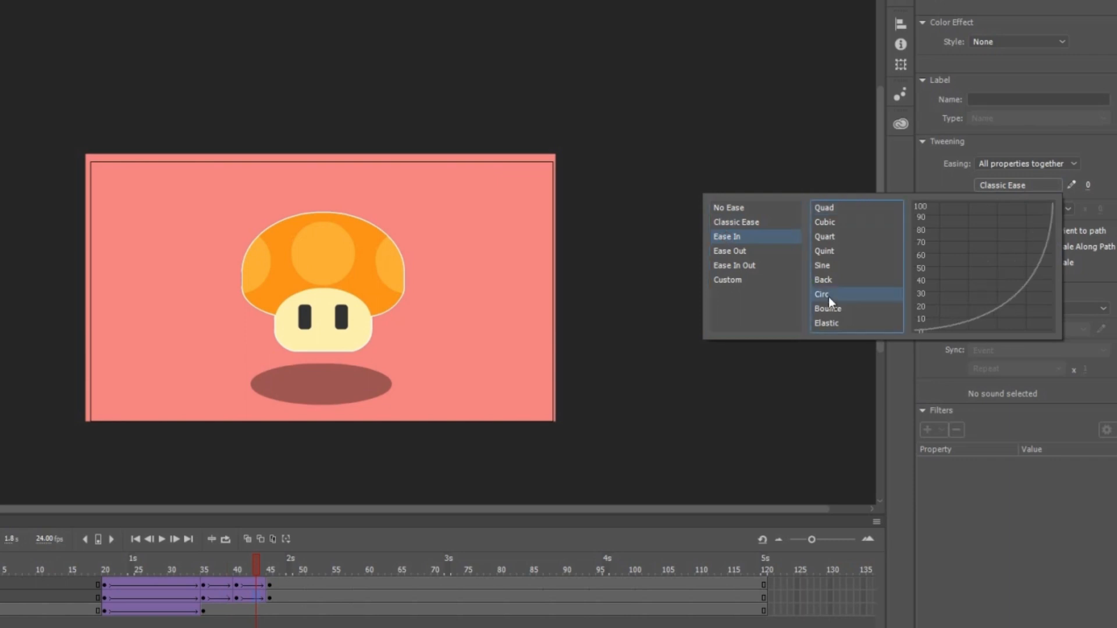
left_click(828, 297)
Play the scene from before frame 20 to check the mushroom bounce with its shadow, and stop playback
left_click(96, 566)
left_click(162, 540)
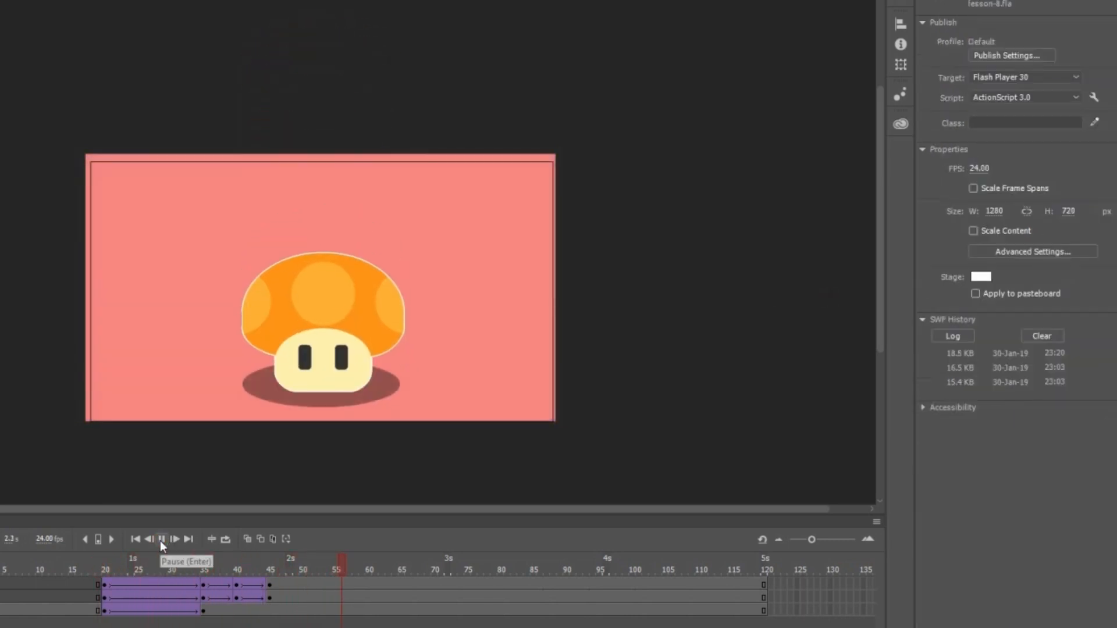
left_click(160, 541)
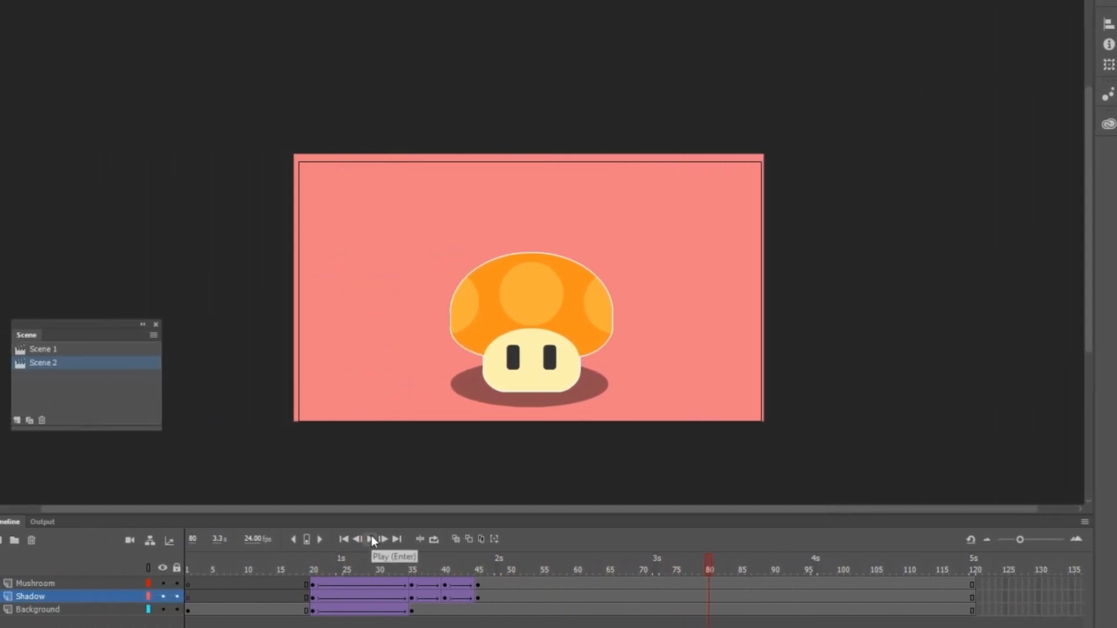
Add a layer named Title above the Mushroom layer
left_click(58, 583)
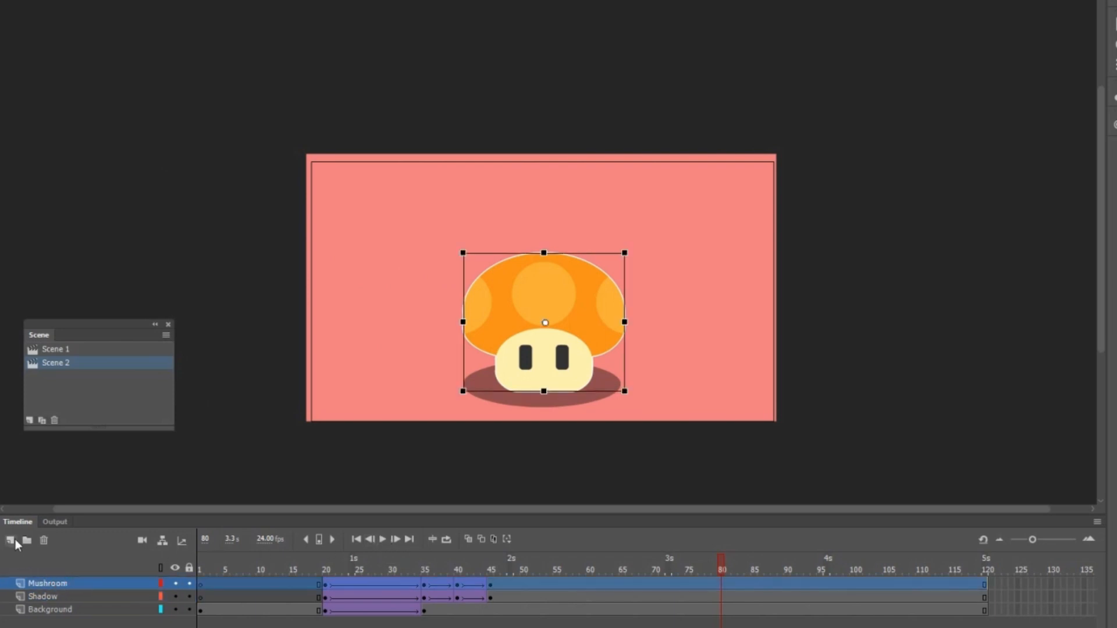
left_click(11, 539)
double_click(48, 584)
type("Title")
key("Return")
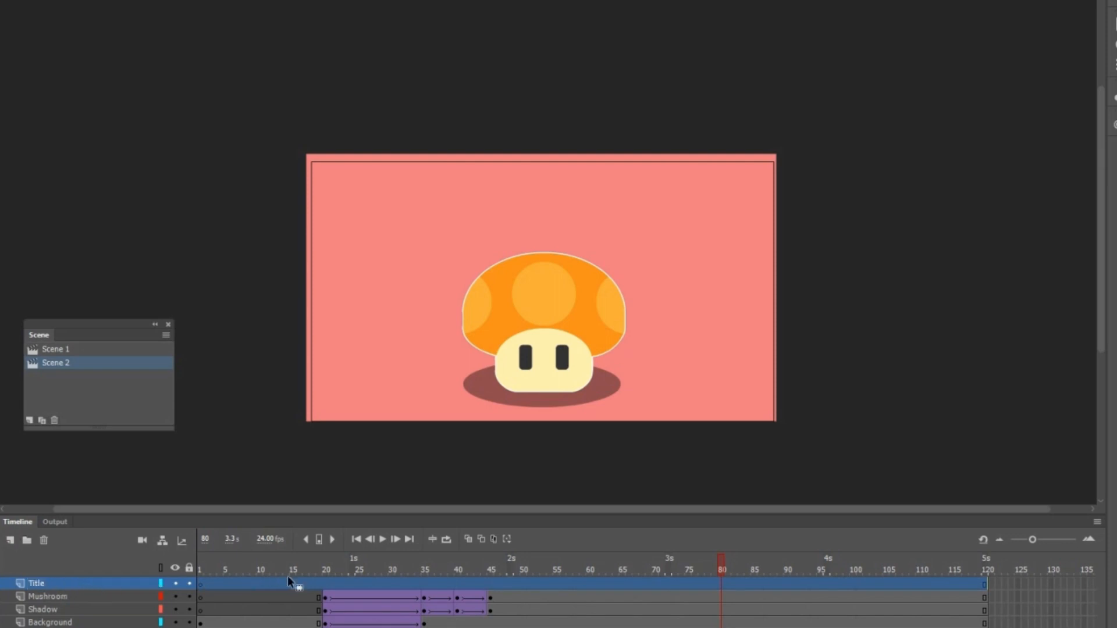
Insert a keyframe at frame 50 of the Title layer and place the Title symbol over the top of the mushroom
left_click(524, 583)
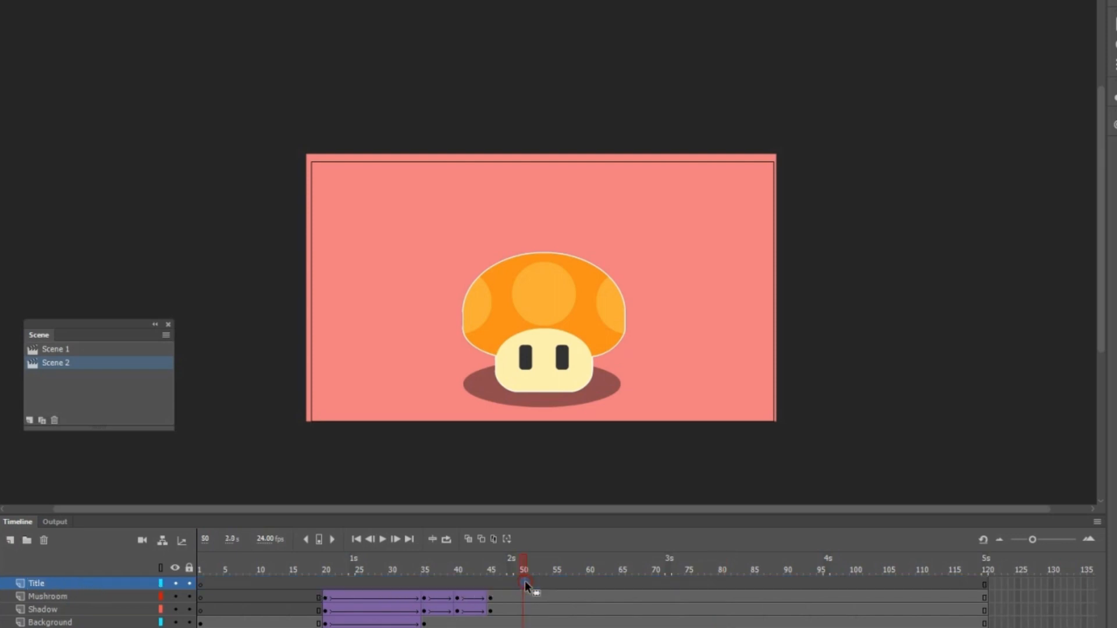
right_click(526, 581)
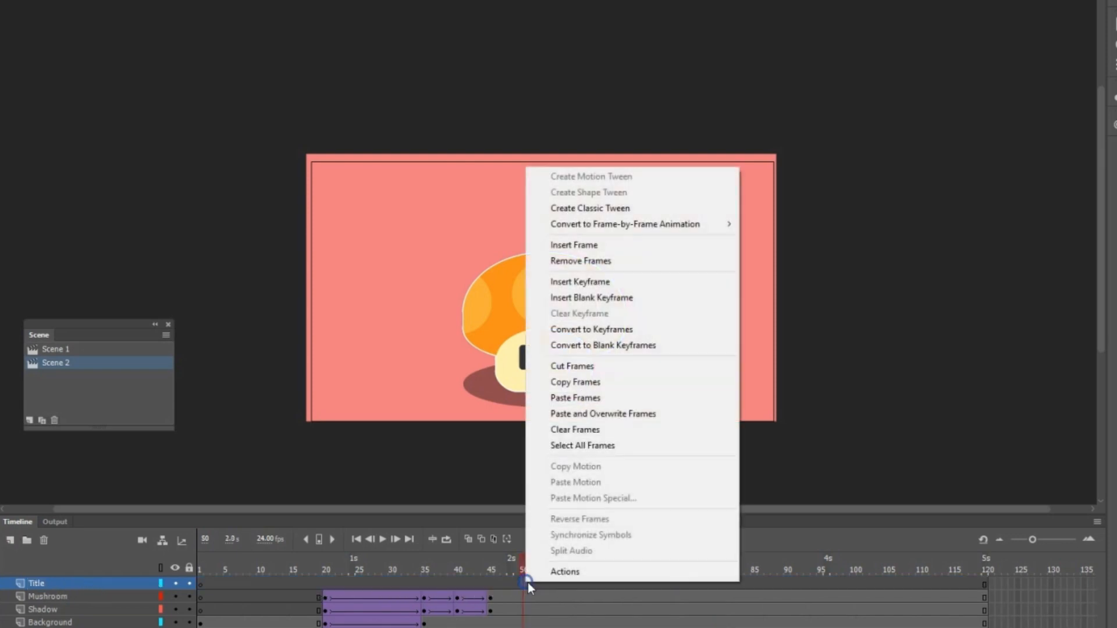
left_click(599, 282)
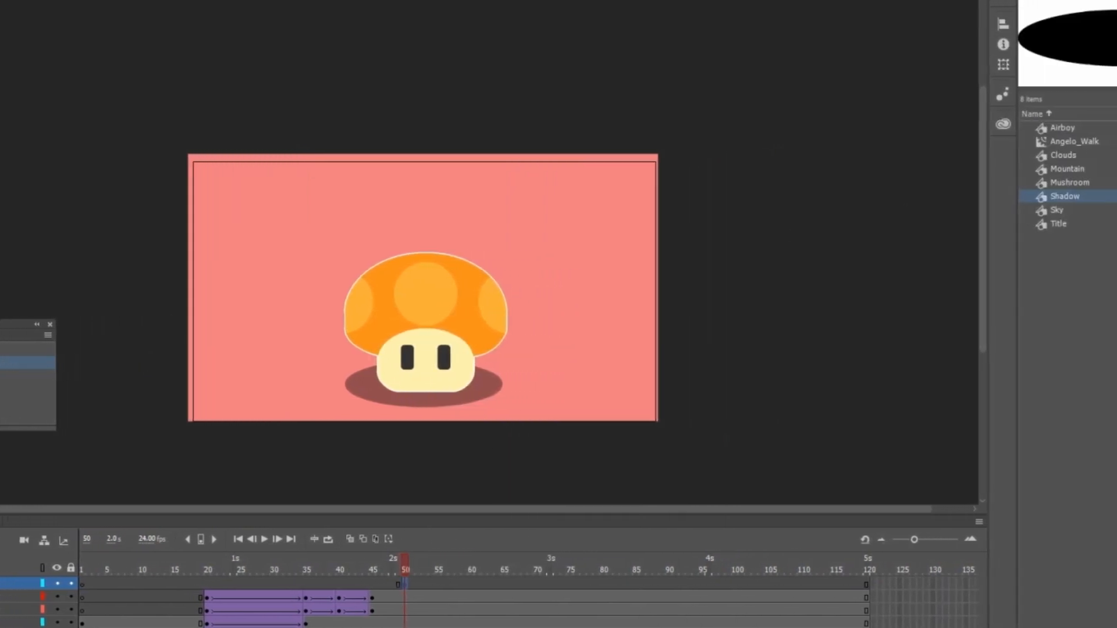
left_click_drag(970, 223, 675, 106)
left_click_drag(354, 229, 343, 242)
Insert keyframes at frames 55 and 58 of the Title layer
key("ctrl+equal")
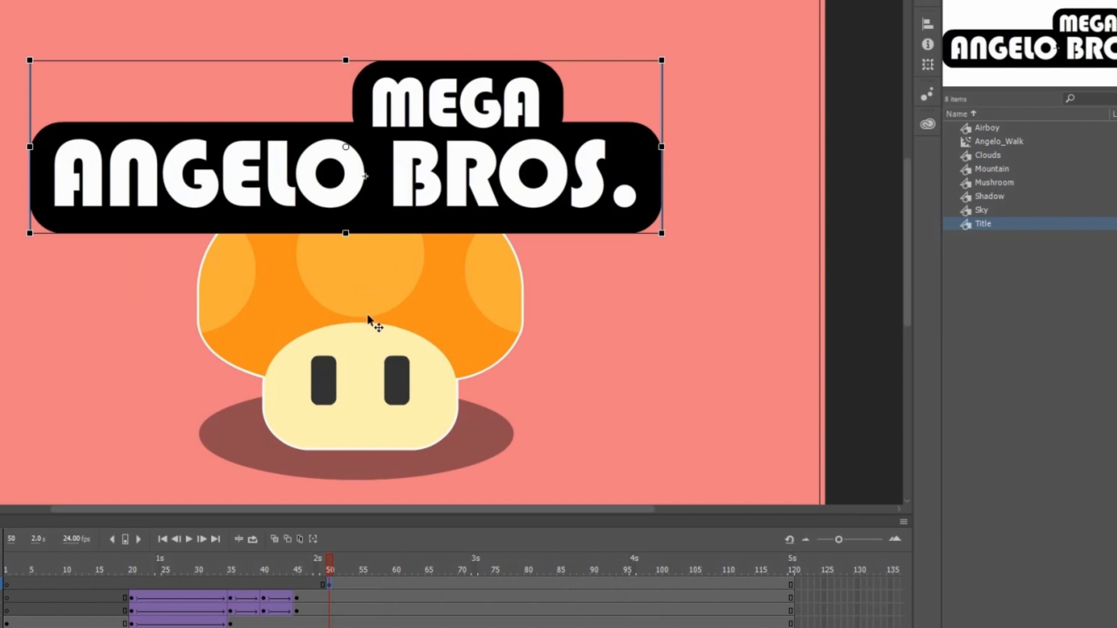
right_click(365, 584)
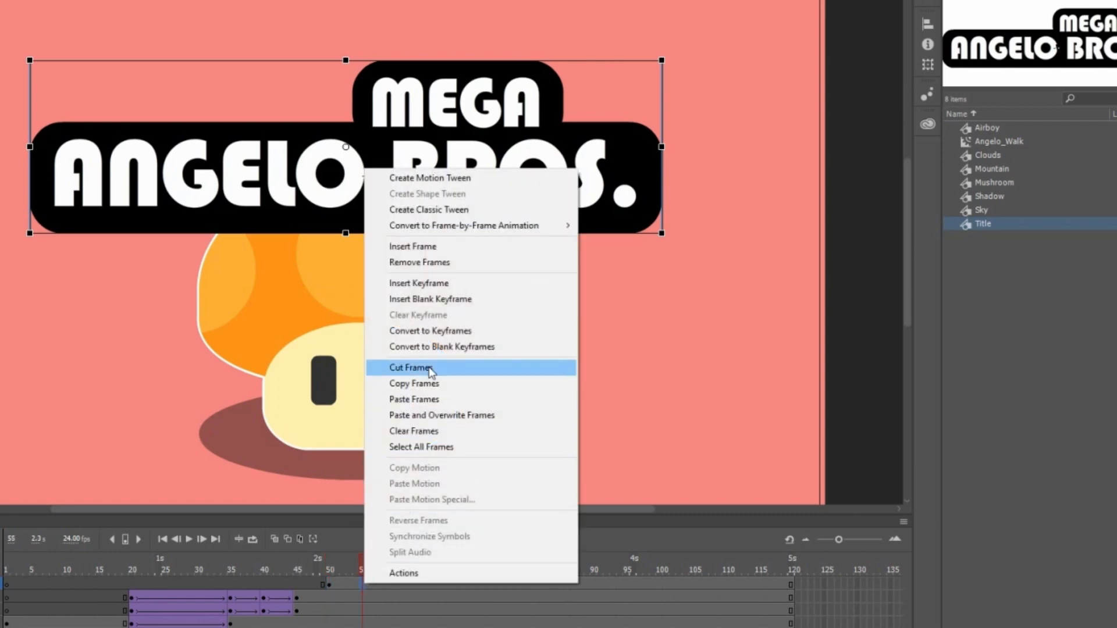
left_click(431, 284)
right_click(381, 582)
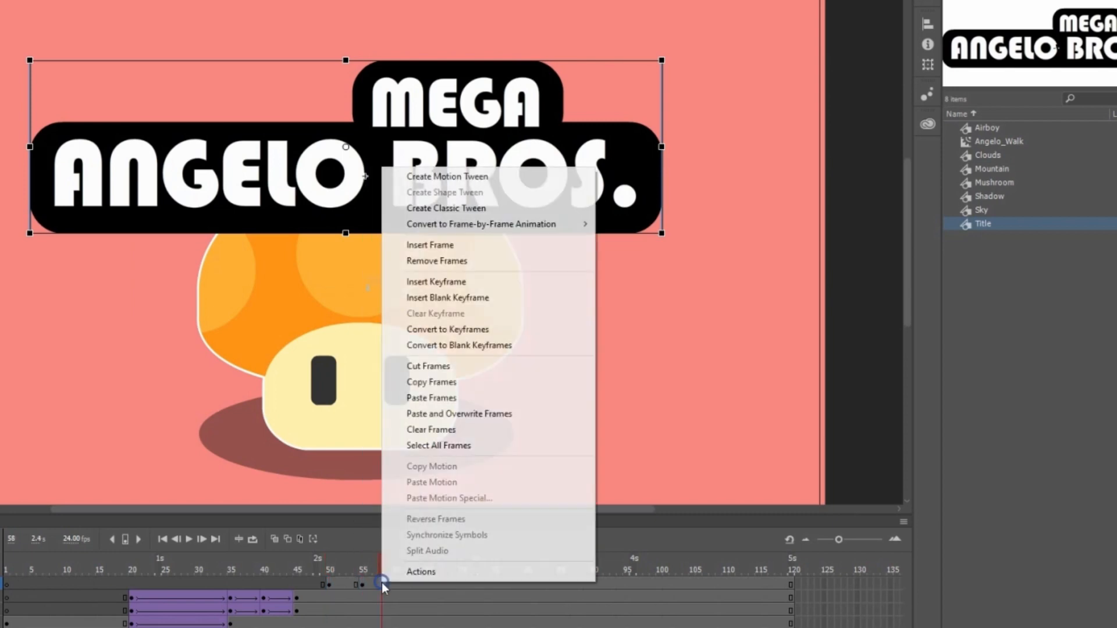
left_click(468, 283)
At frame 50, scale the title down proportionally around its center to about a third of its size
left_click(330, 583)
left_click_drag(662, 233, 449, 181)
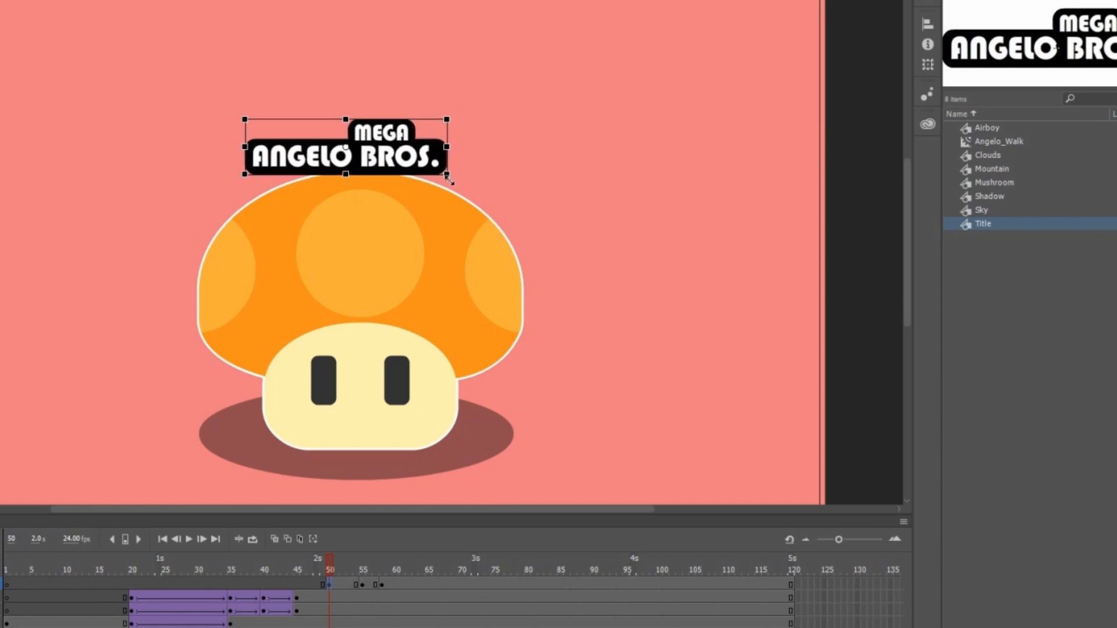
Enlarge the title slightly around its center at frame 55 and shrink it slightly at frame 58
left_click(362, 584)
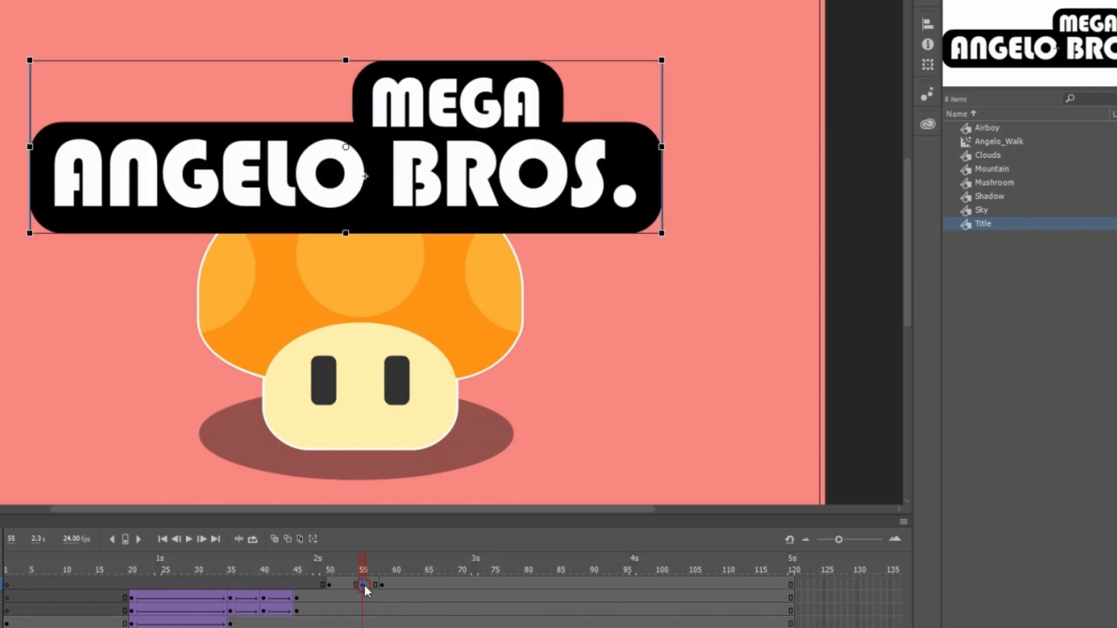
left_click_drag(661, 232, 695, 263)
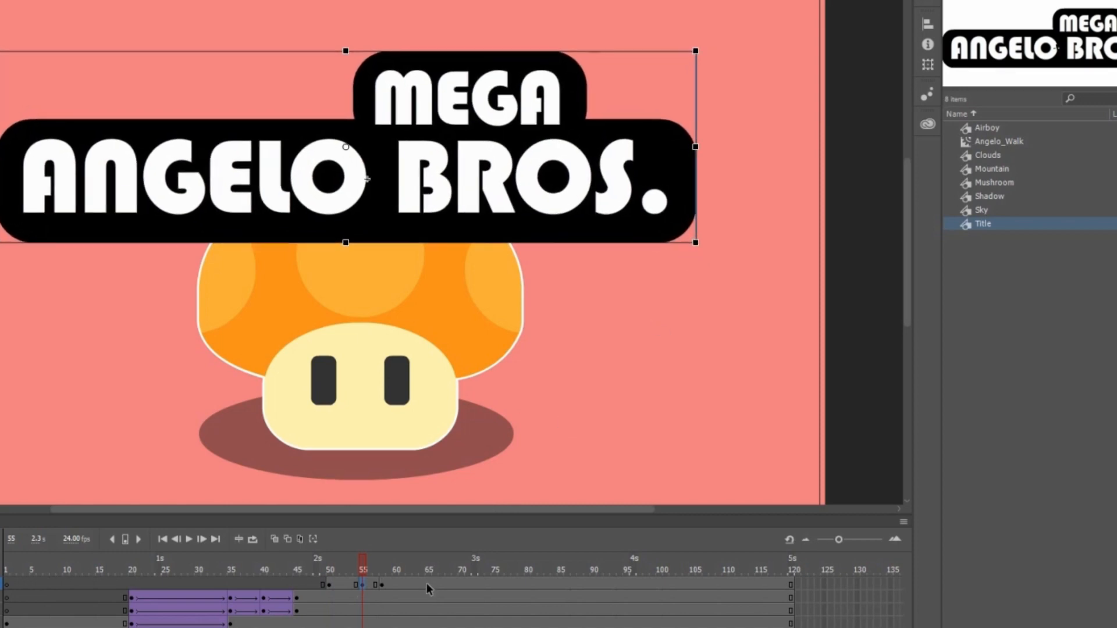
left_click(382, 586)
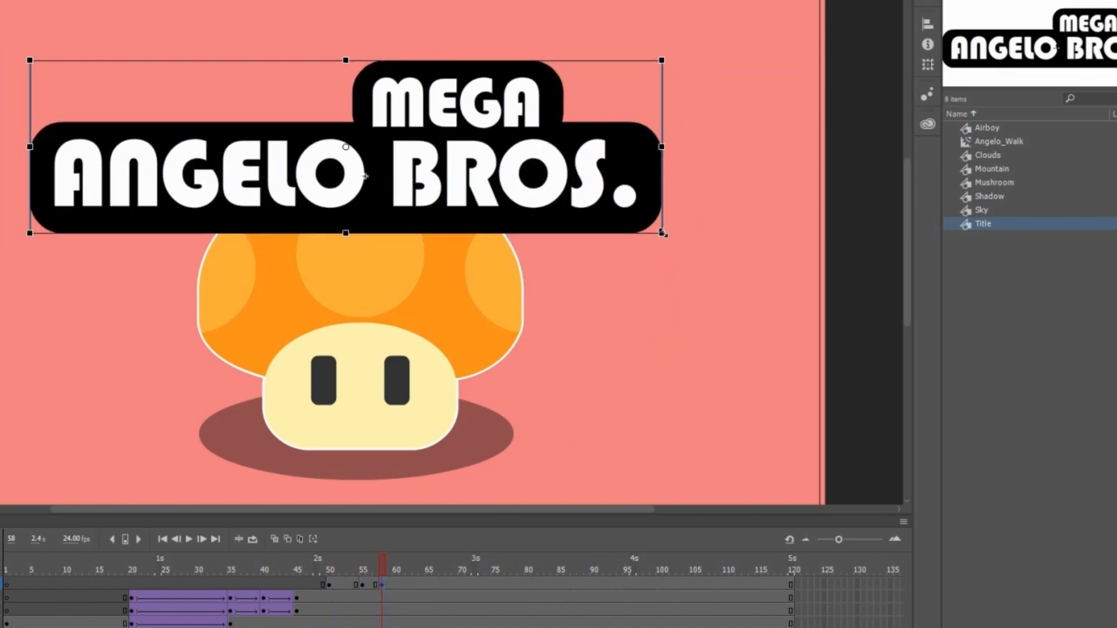
left_click_drag(663, 234, 647, 223)
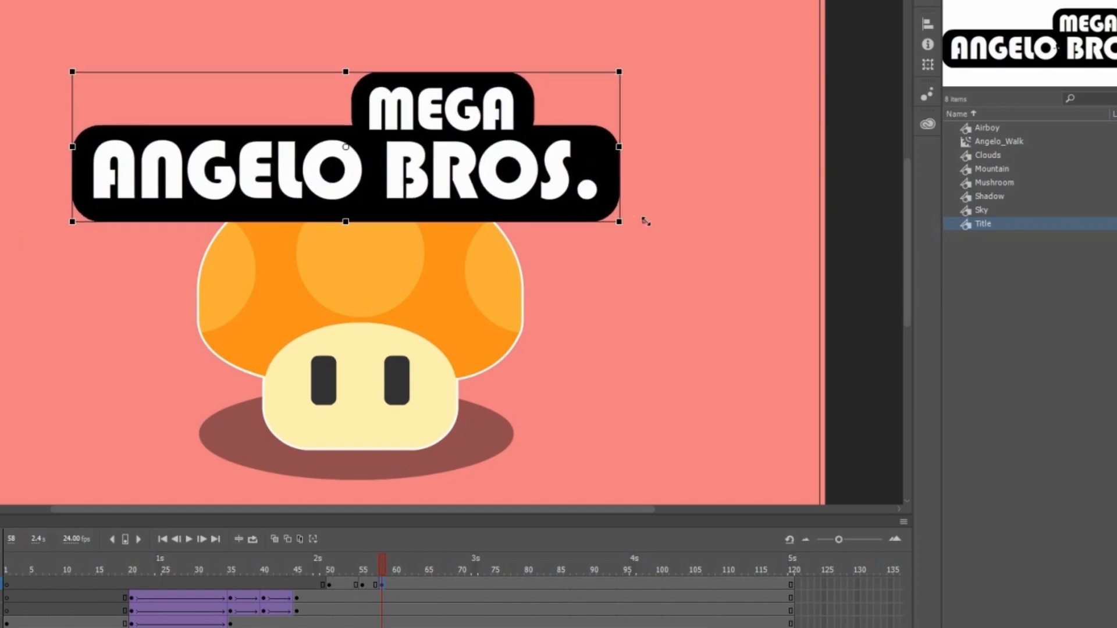
left_click_drag(345, 564, 407, 565)
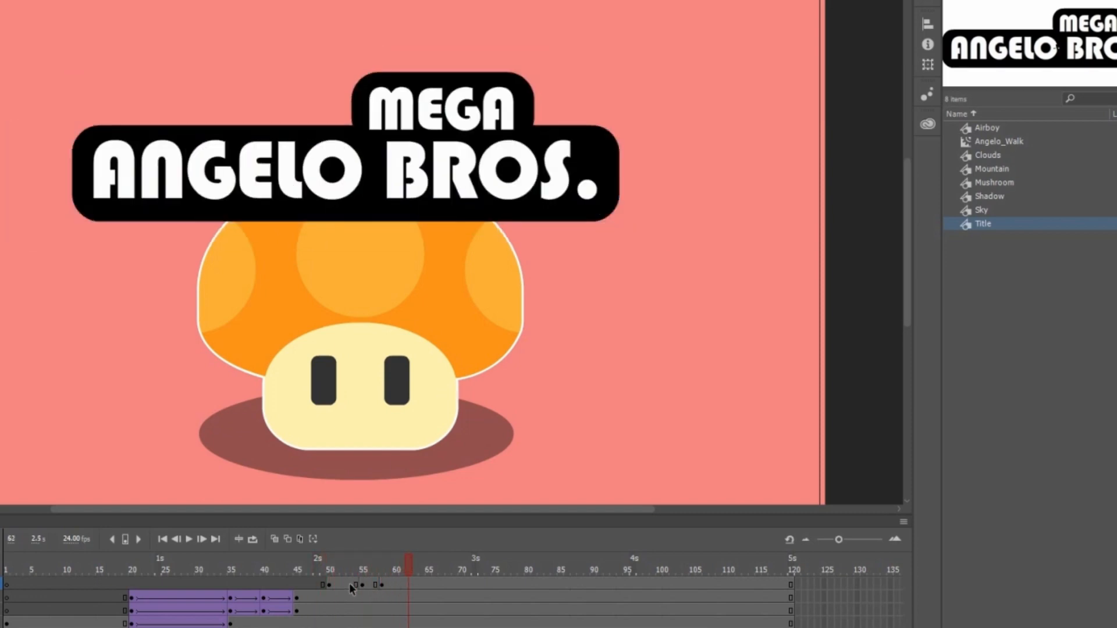
Create classic tweens between the Title layer's keyframes at frames 50, 55 and 58, and preview the motion
left_click(356, 584)
right_click(349, 584)
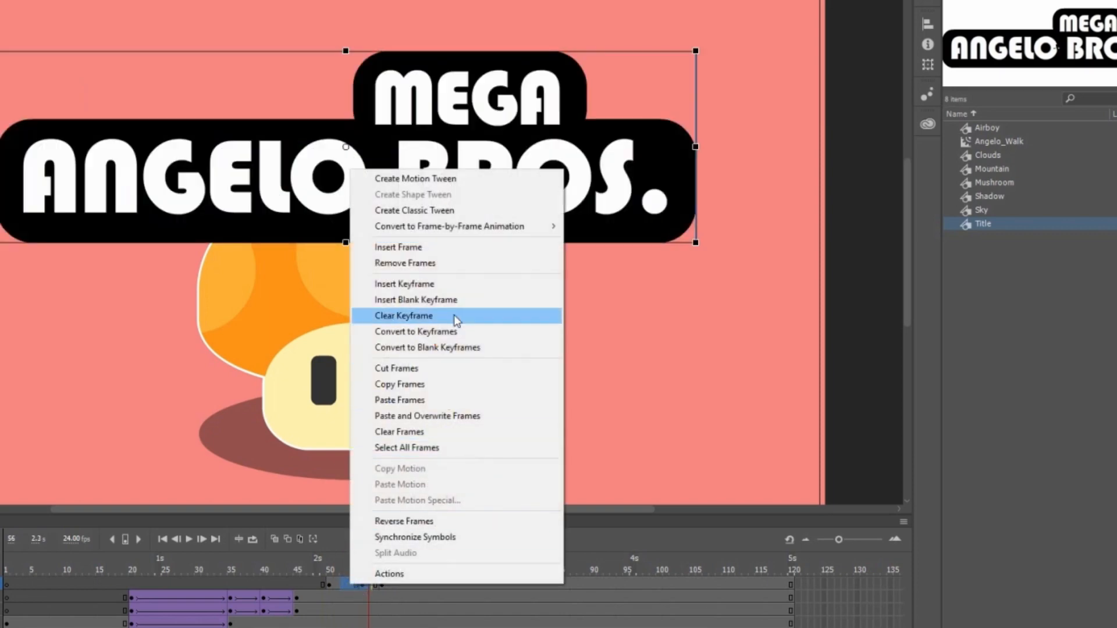
left_click(440, 213)
left_click(327, 567)
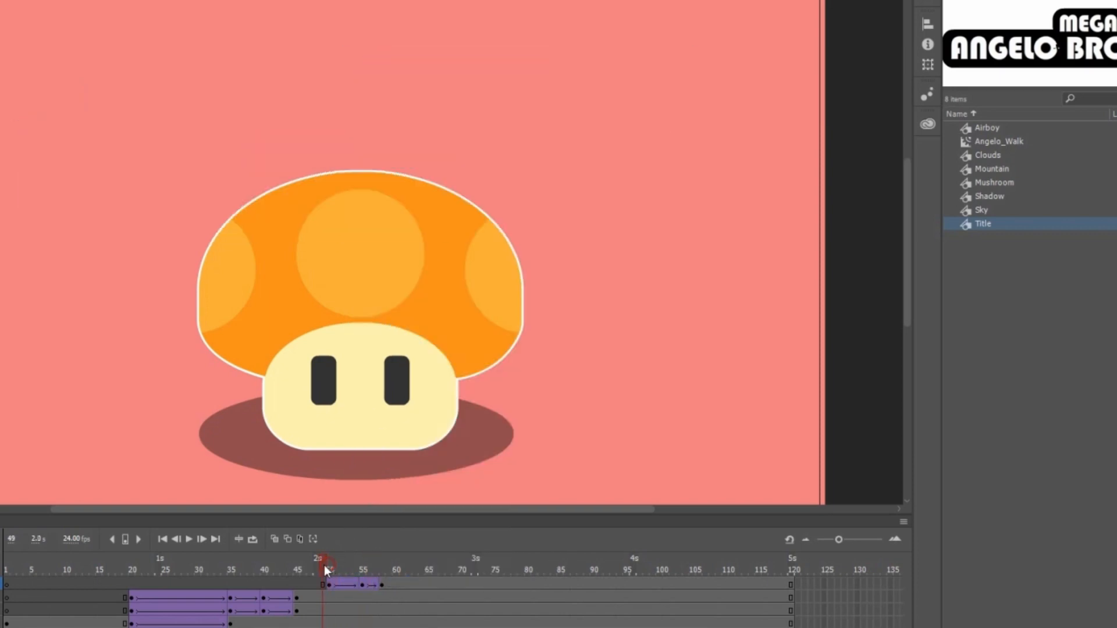
left_click_drag(323, 564, 382, 566)
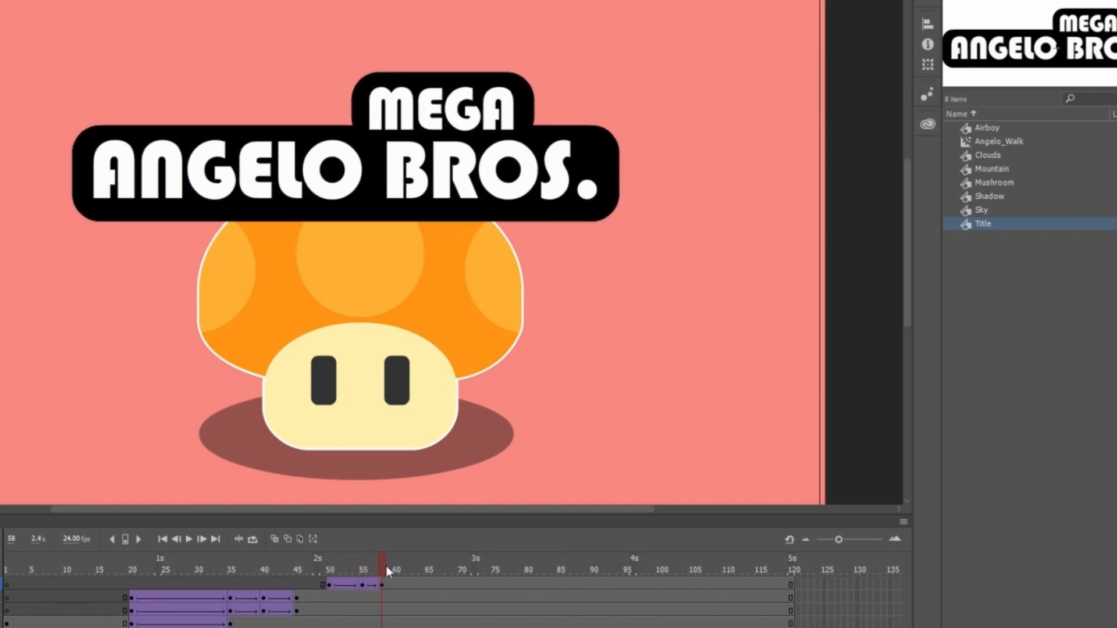
Apply Circ Ease In easing to the title's first tween and play the animation
left_click(347, 584)
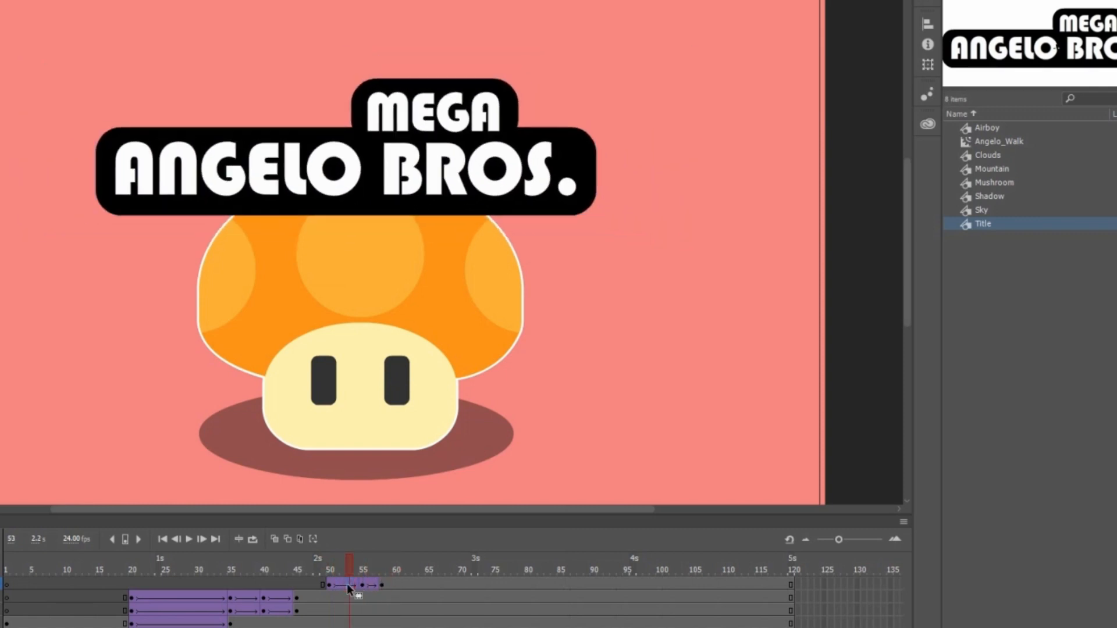
key("ctrl+F3")
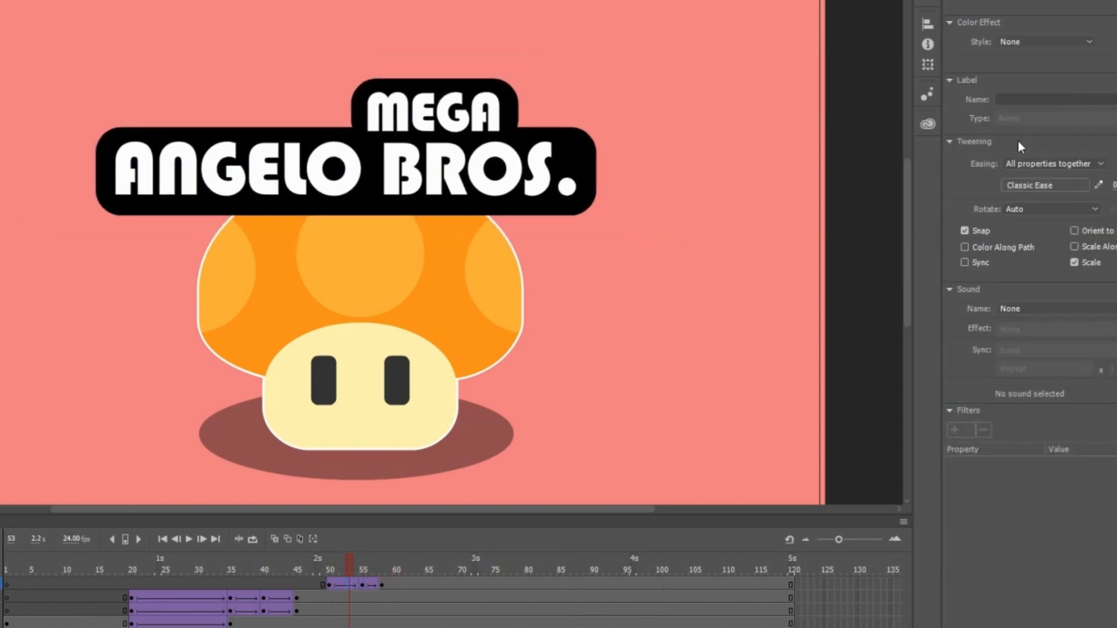
left_click(1035, 184)
left_click(762, 239)
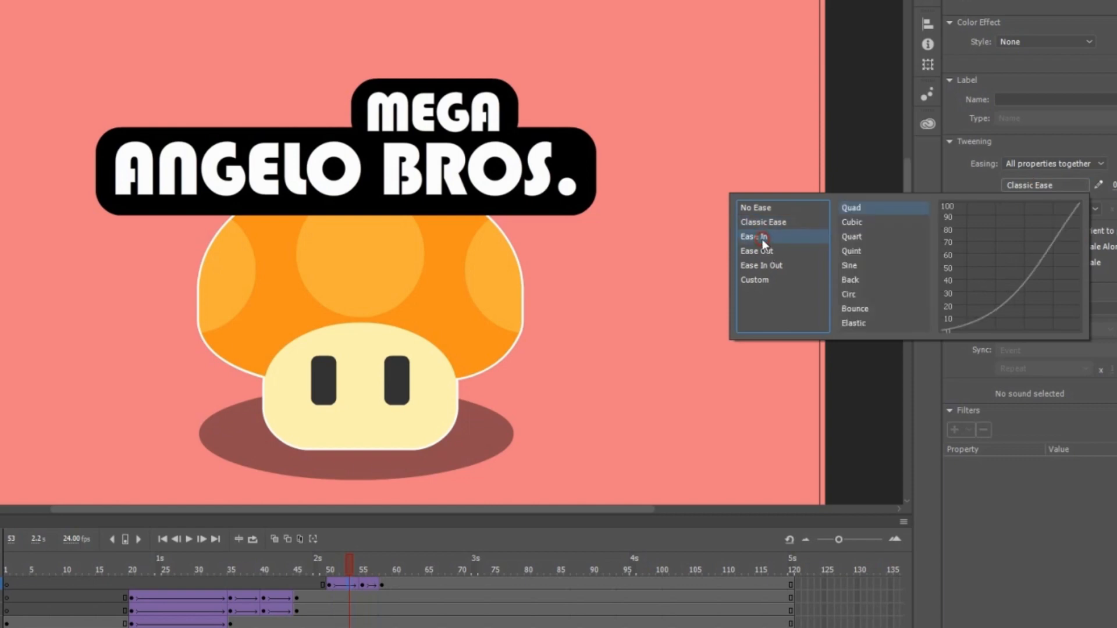
double_click(848, 295)
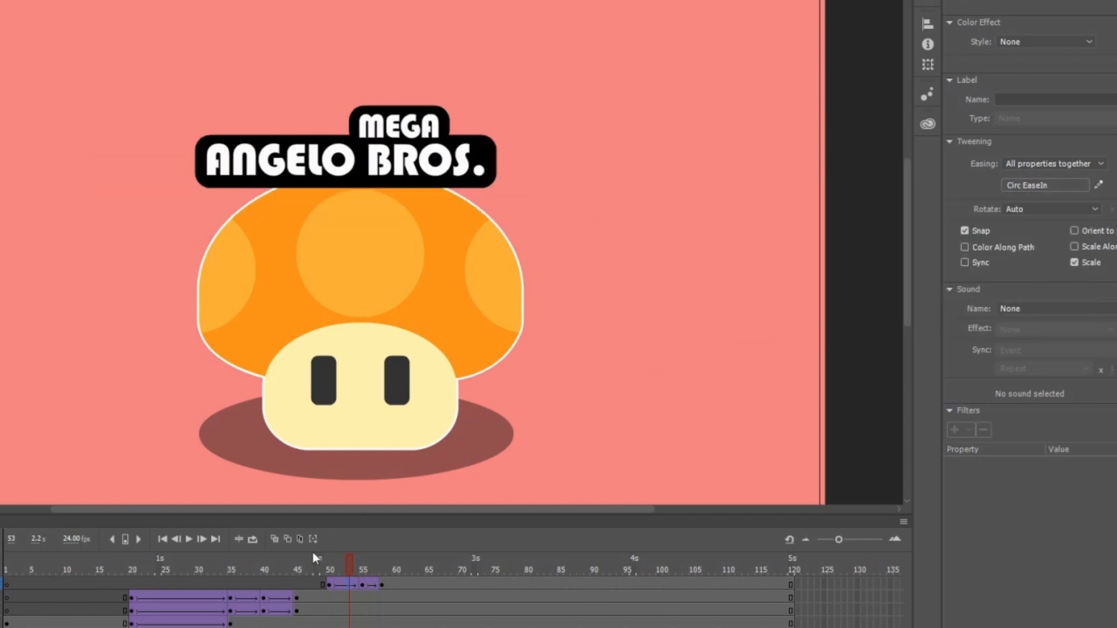
left_click(312, 566)
left_click(188, 540)
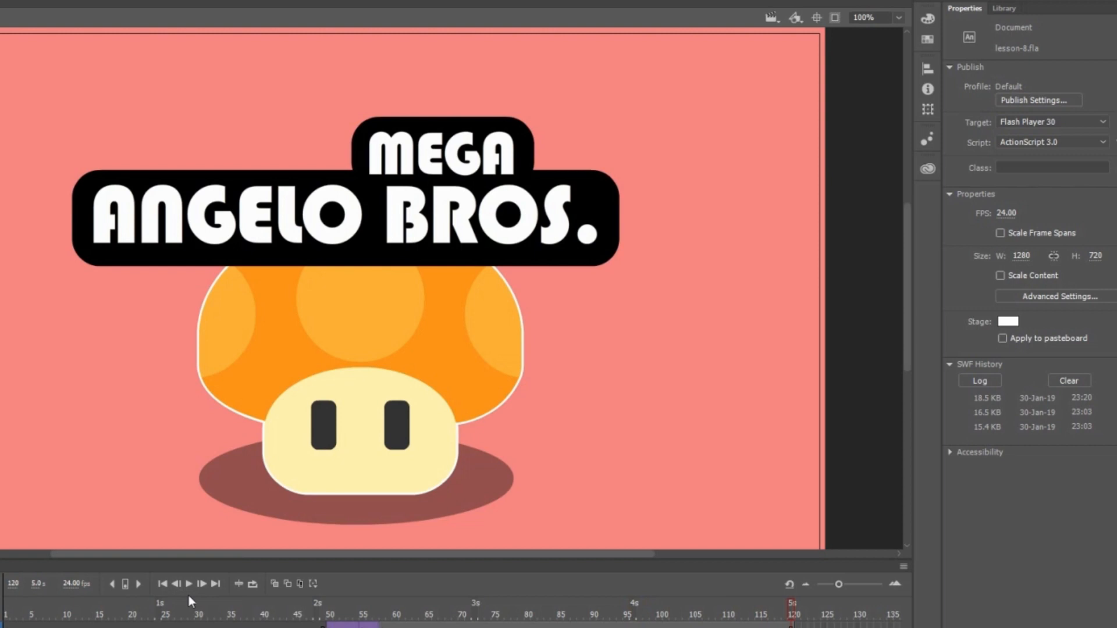
Create a new graphic symbol named Star
left_click(997, 7)
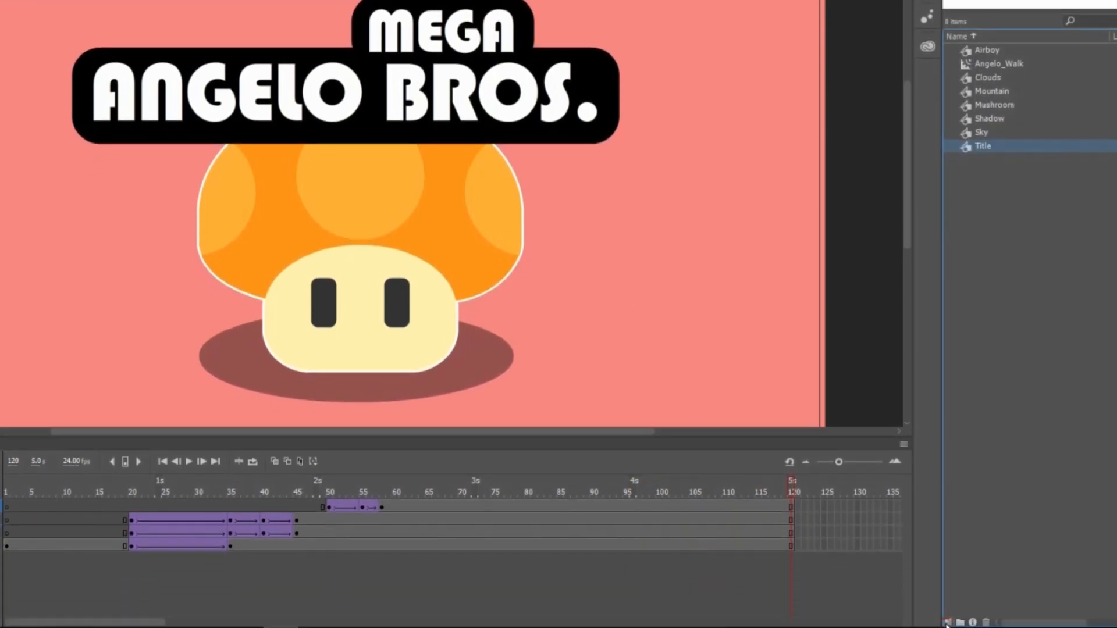
left_click(946, 622)
type("Star")
left_click(706, 53)
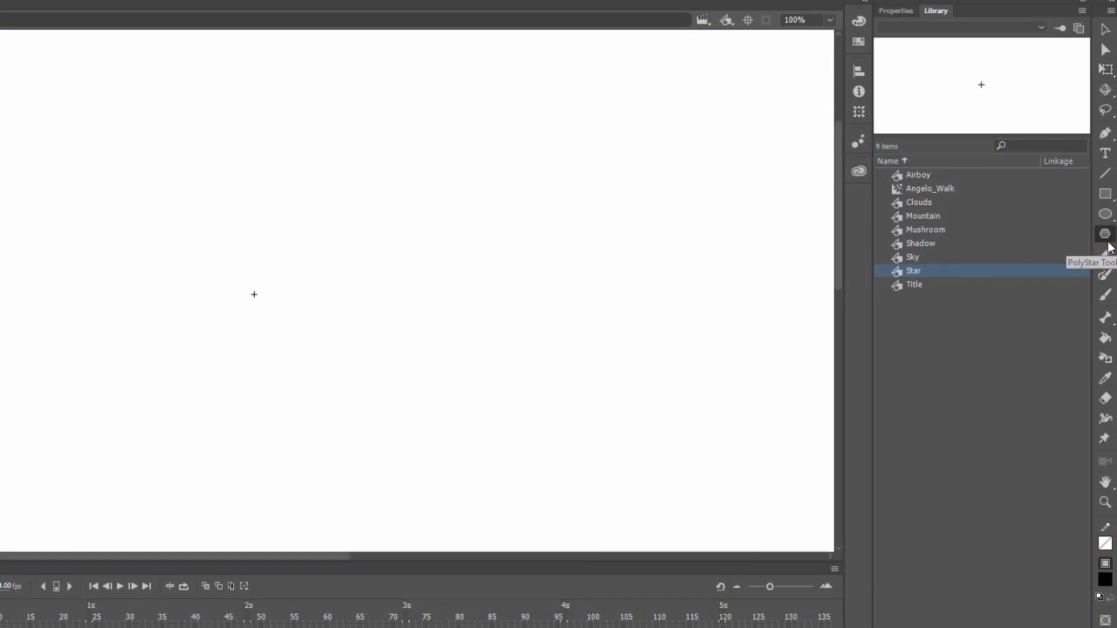
Draw a black five-pointed star centered on the registration point with the PolyStar tool and return to Scene 2
left_click(896, 12)
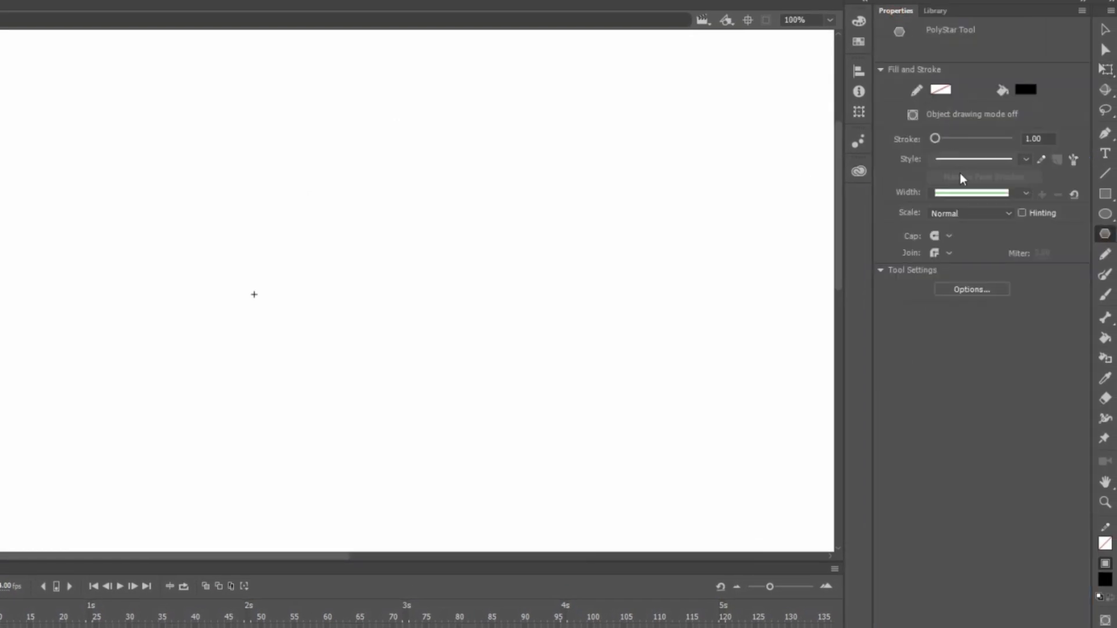
left_click(970, 289)
left_click(468, 338)
left_click(431, 370)
left_click(429, 409)
left_click_drag(294, 336, 325, 390)
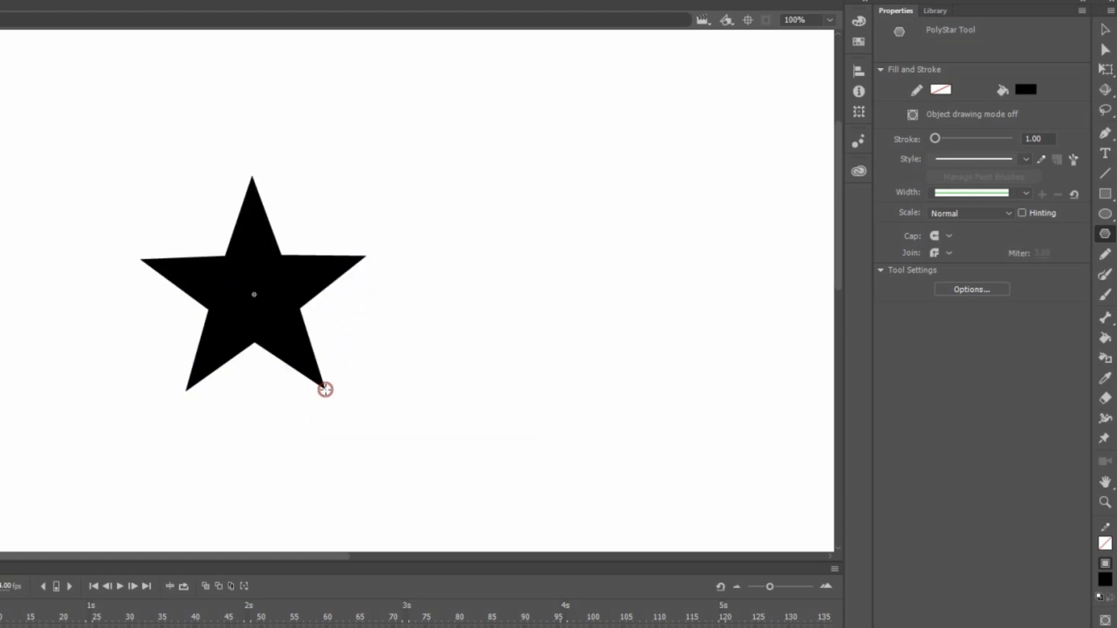
left_click(1105, 29)
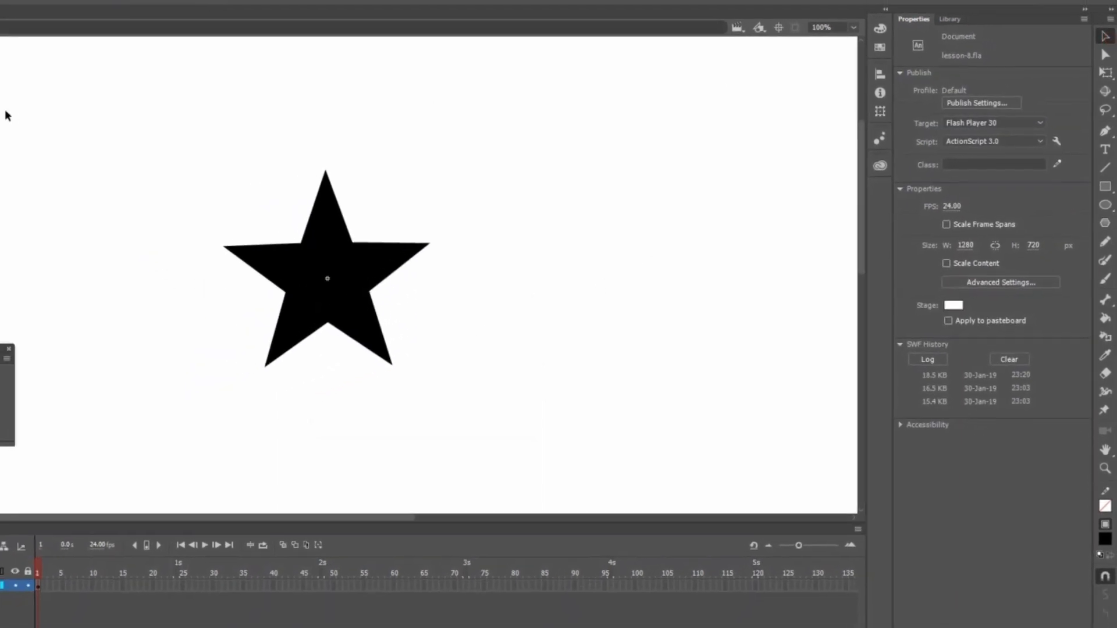
left_click(36, 39)
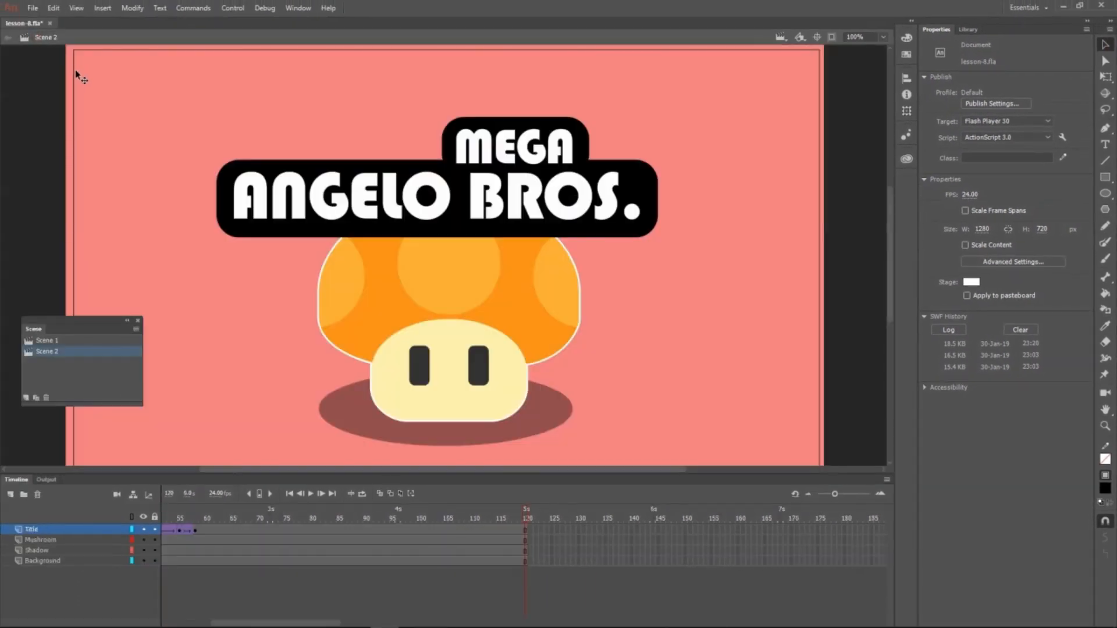
Create a new Movie Clip symbol named Shooting Star
left_click(966, 31)
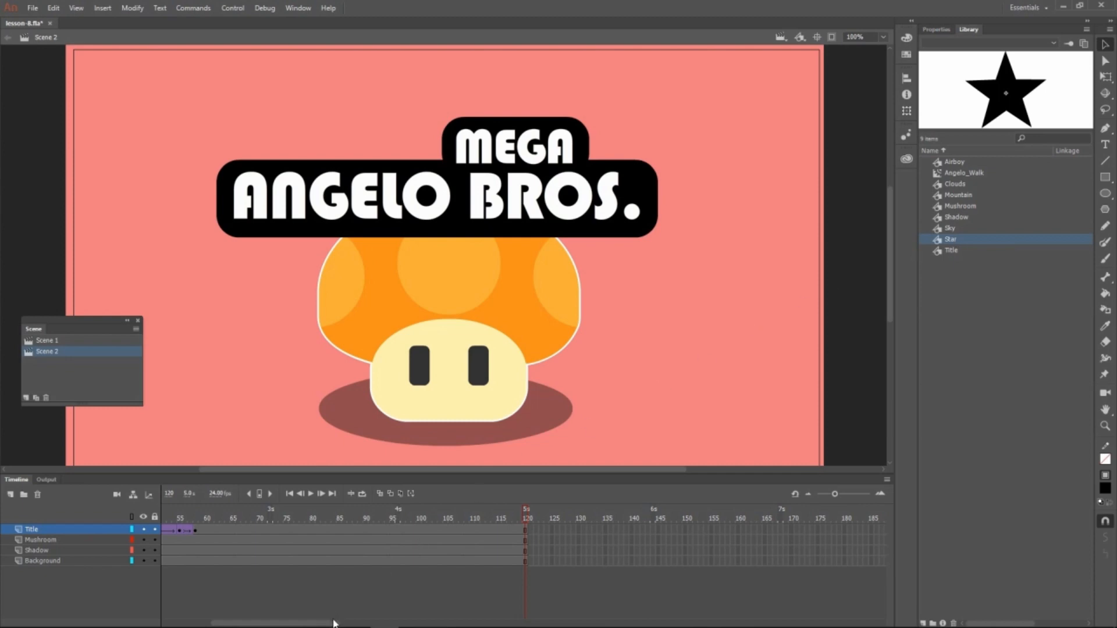
left_click_drag(331, 621, 265, 624)
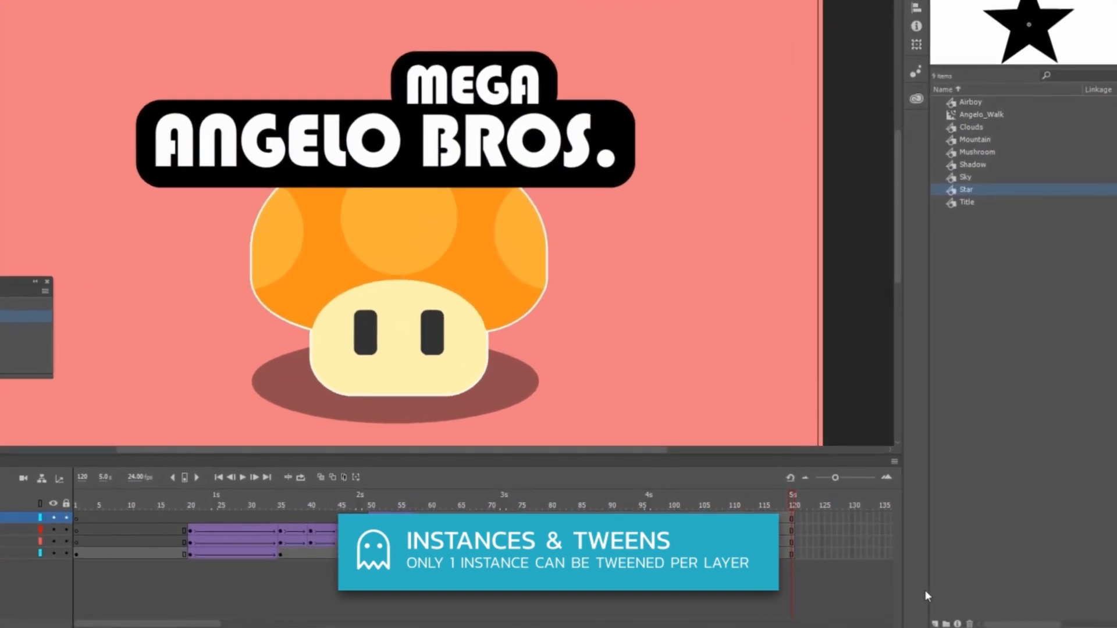
left_click(943, 623)
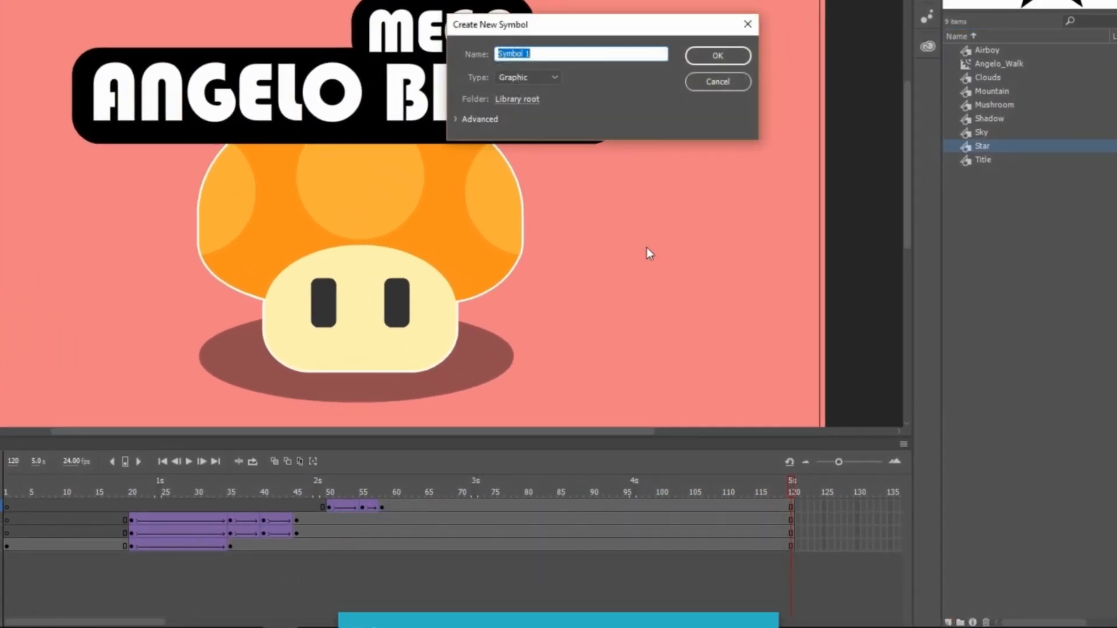
type("Shooti")
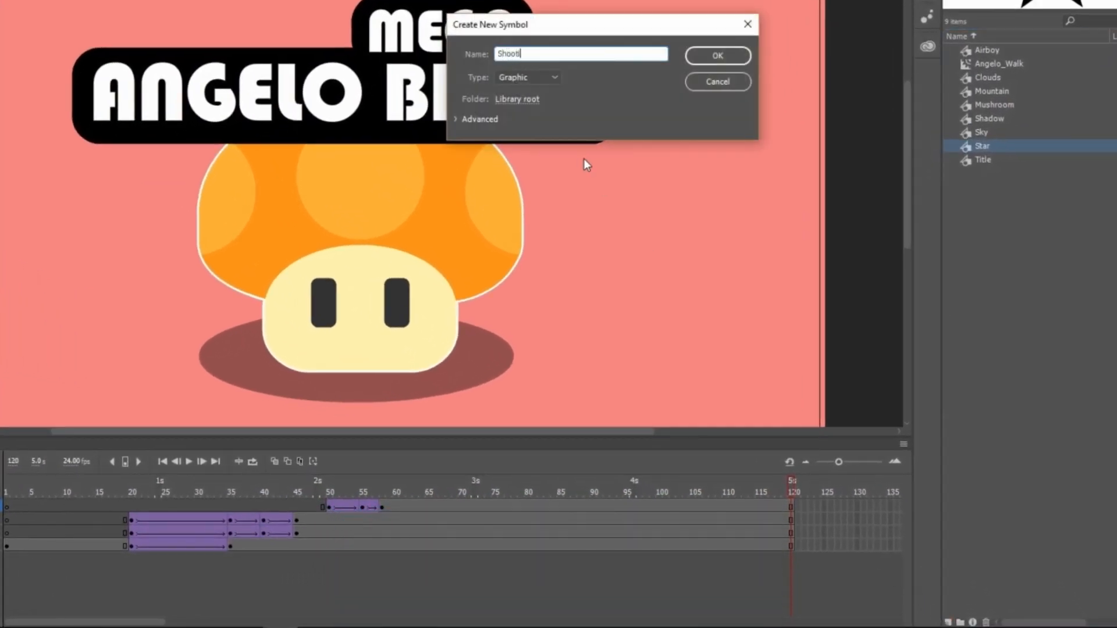
type("ng Star")
left_click(534, 80)
left_click(532, 87)
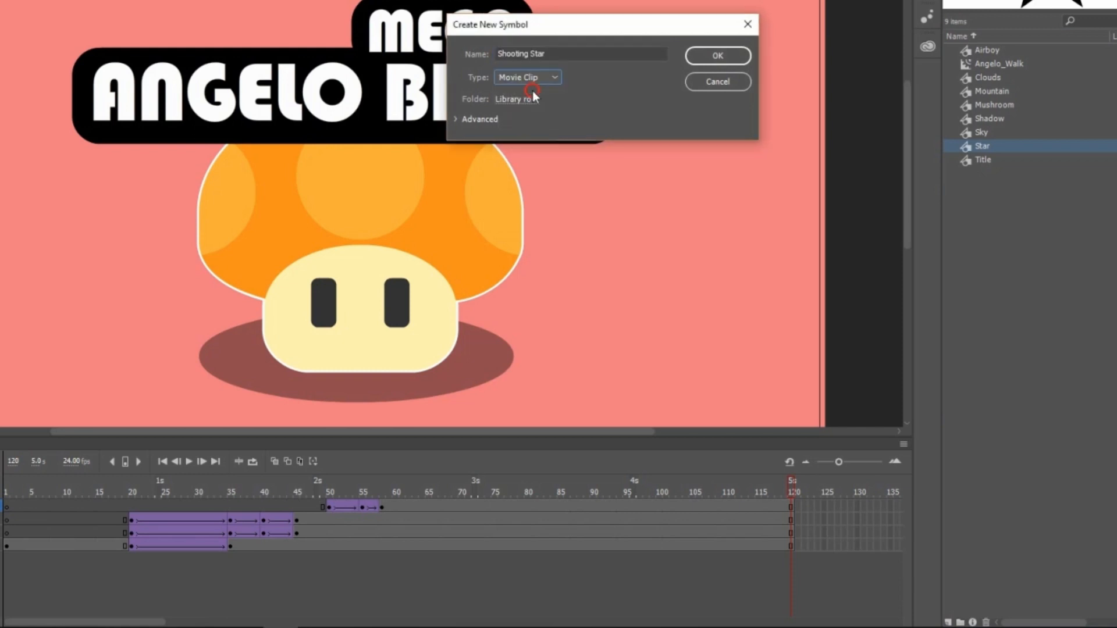
left_click(719, 56)
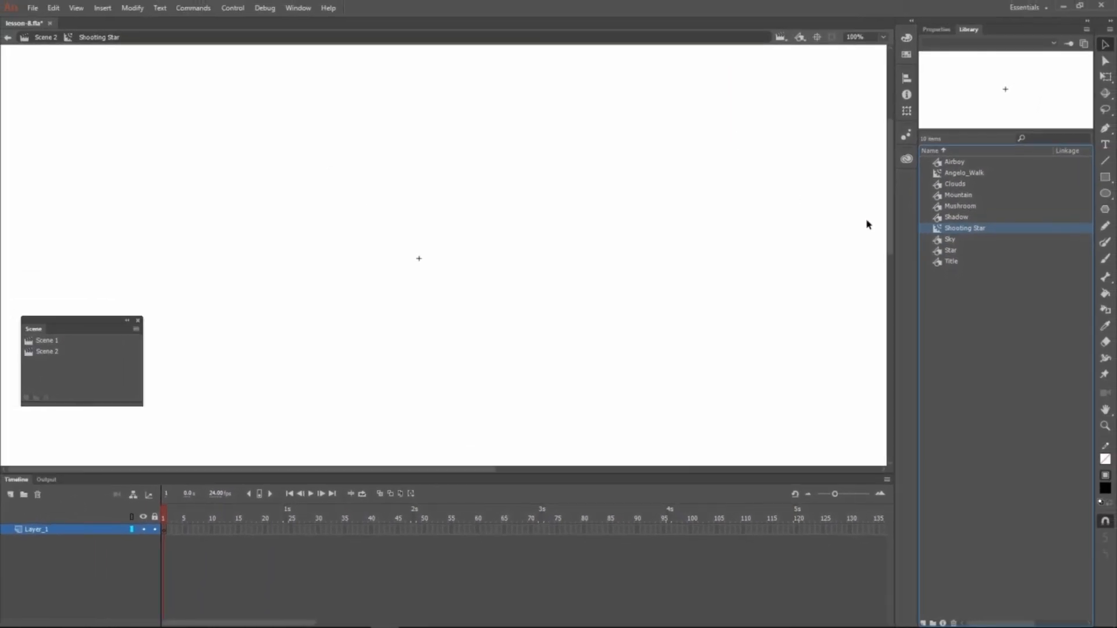
Place the Star symbol at the center of the Shooting Star clip and insert a keyframe at frame 24
left_click(936, 253)
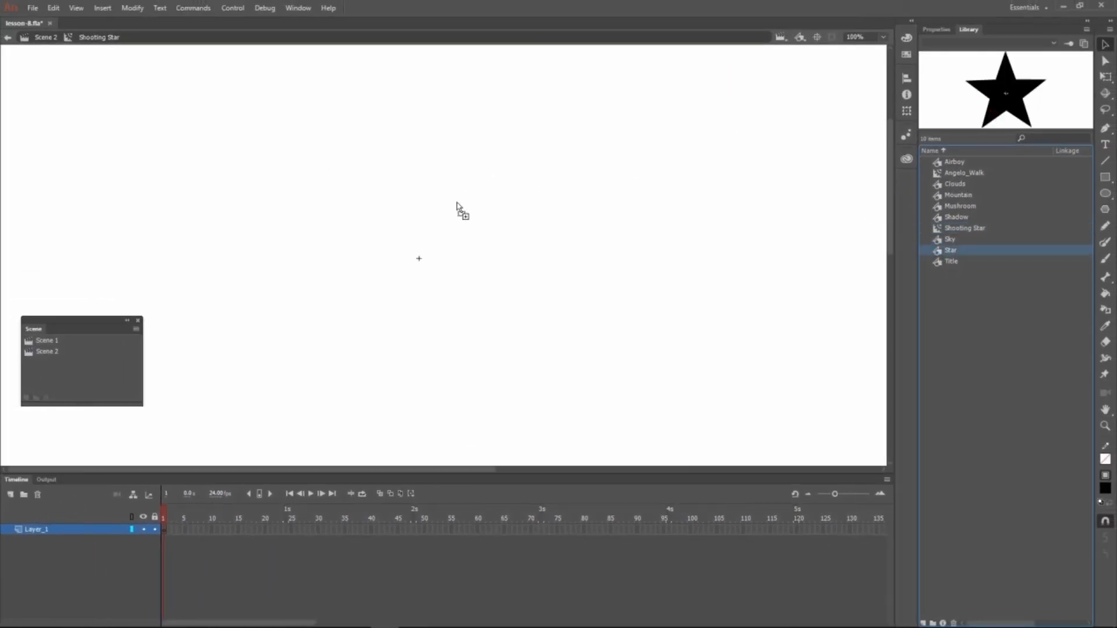
left_click_drag(420, 259, 421, 260)
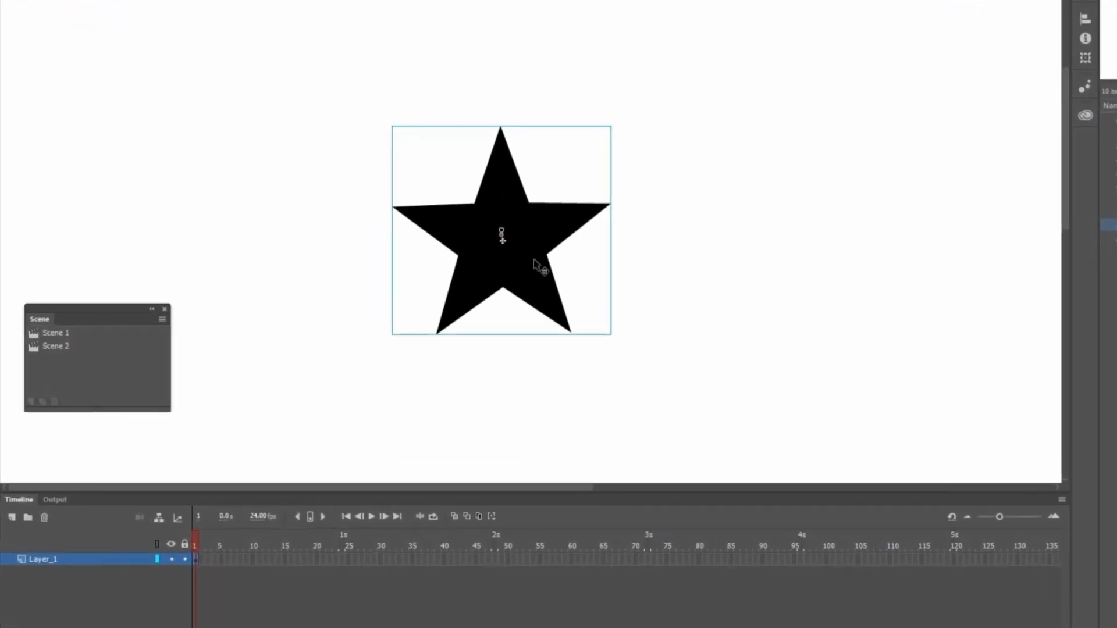
right_click(367, 574)
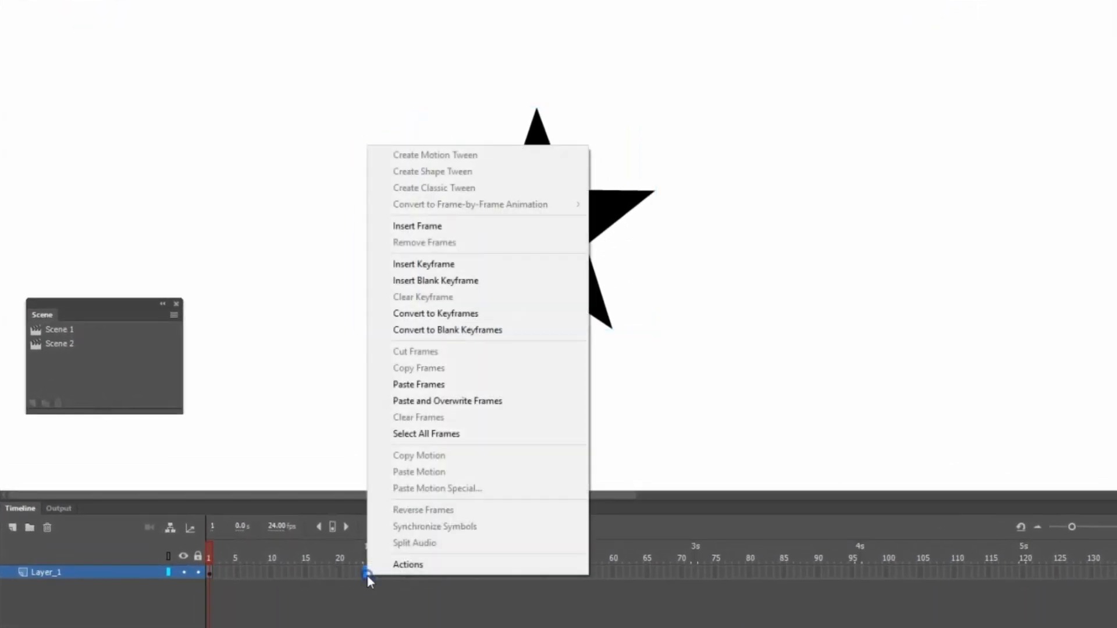
left_click(442, 265)
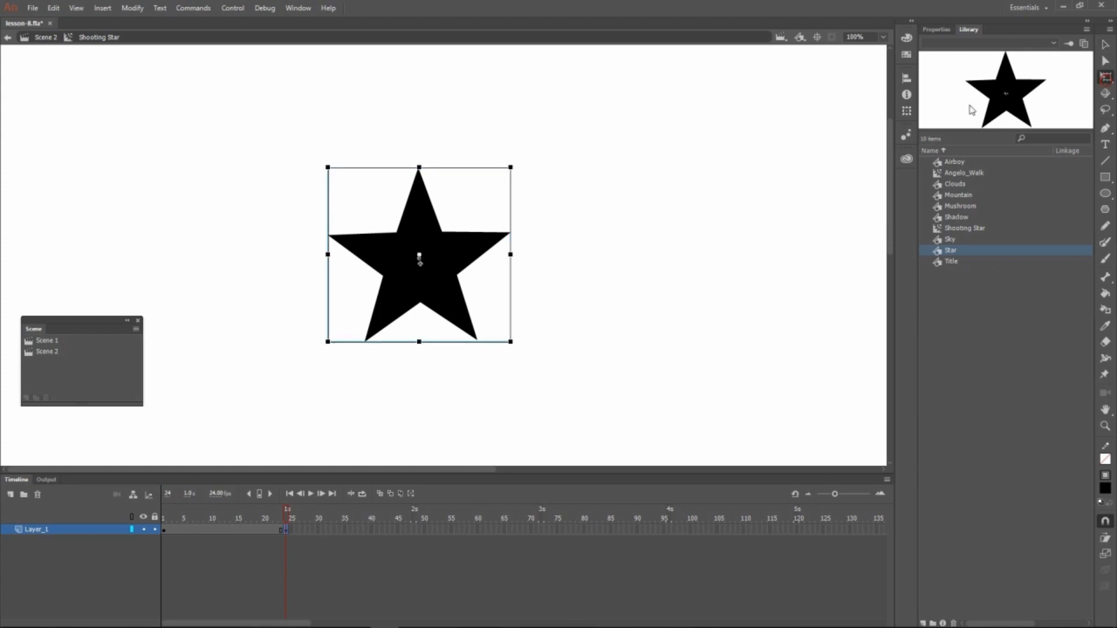
Try rotating the star at frame 24, create a classic tween between frames 1 and 24, and check the motion
mouse_move(522, 168)
left_mouse_down()
mouse_move(529, 367)
mouse_move(315, 357)
mouse_move(314, 151)
mouse_move(511, 160)
mouse_move(522, 180)
mouse_move(514, 172)
left_mouse_up()
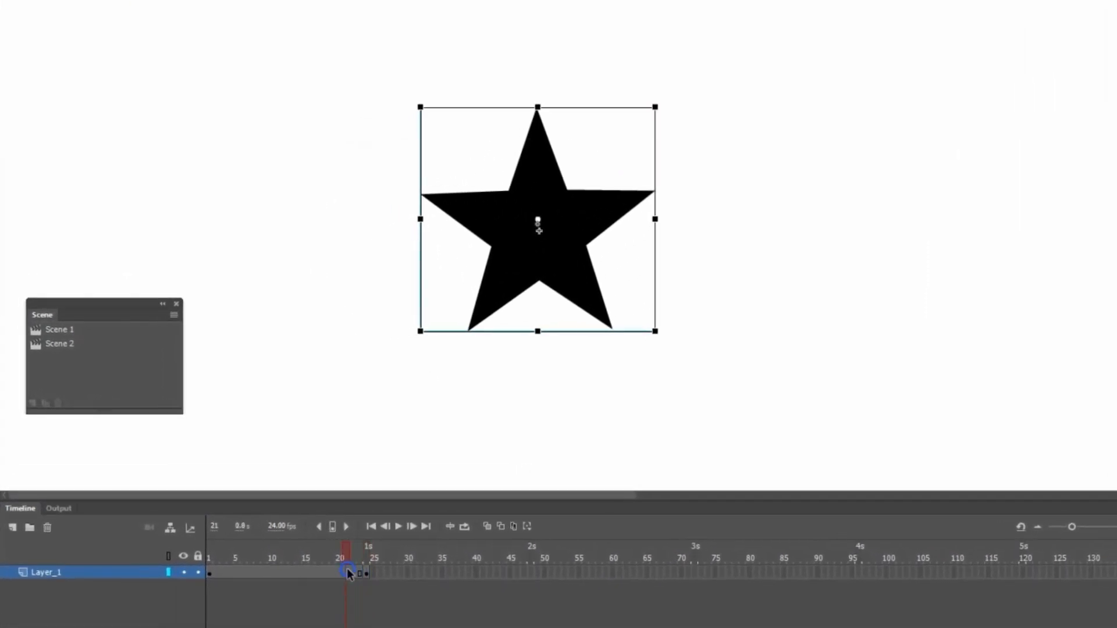
right_click(349, 574)
left_click(442, 185)
left_click_drag(235, 547, 209, 551)
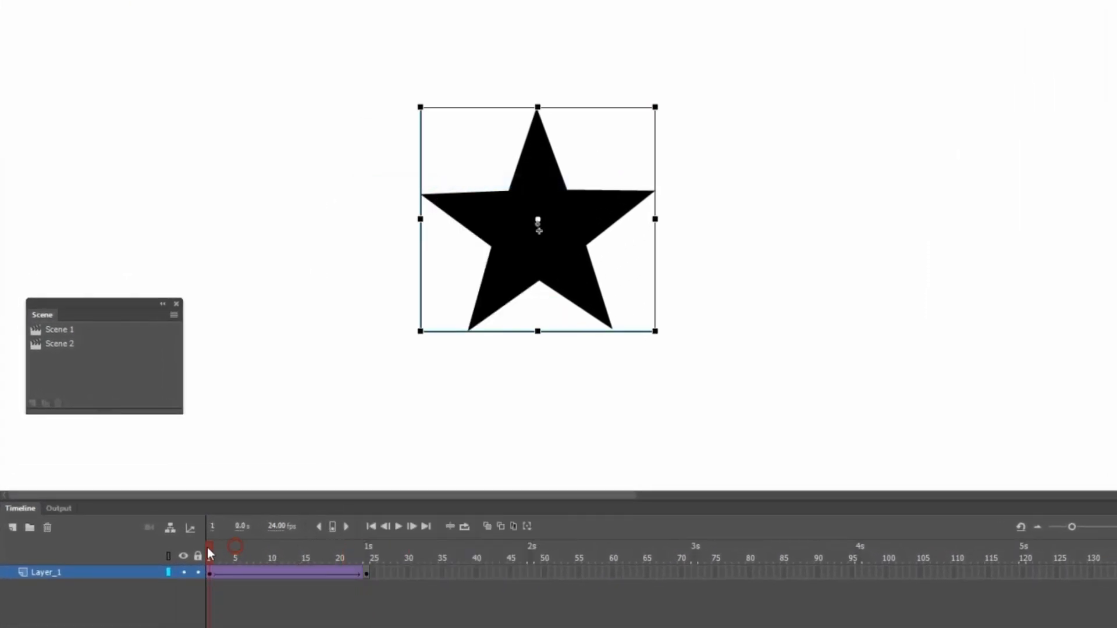
left_click(368, 541)
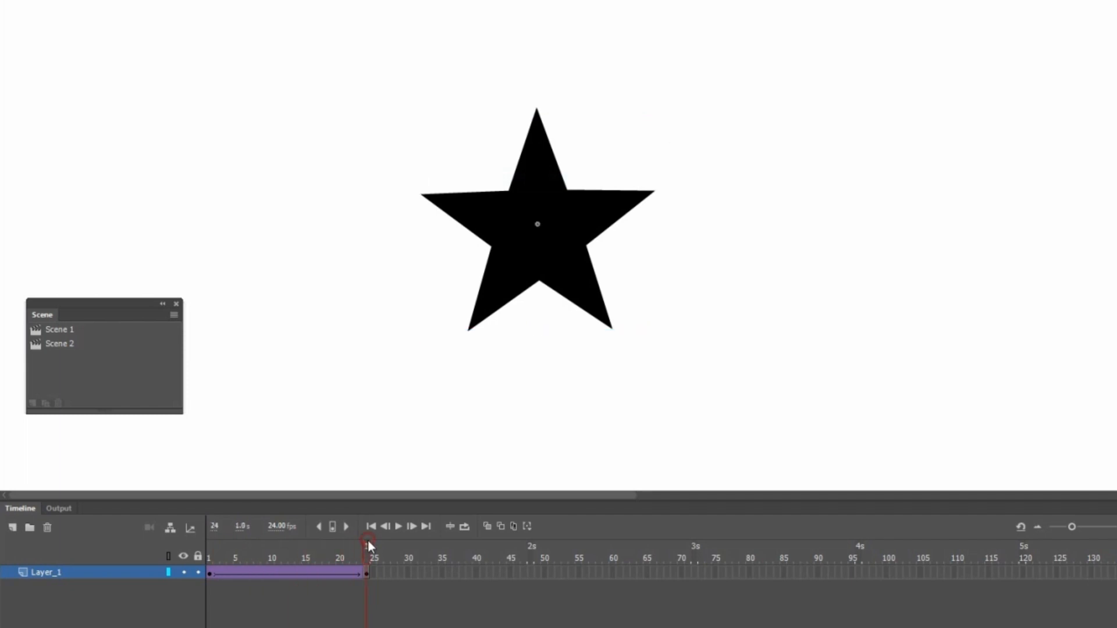
Set the star's classic tween to rotate clockwise (CW) and check frame 24
left_click(336, 571)
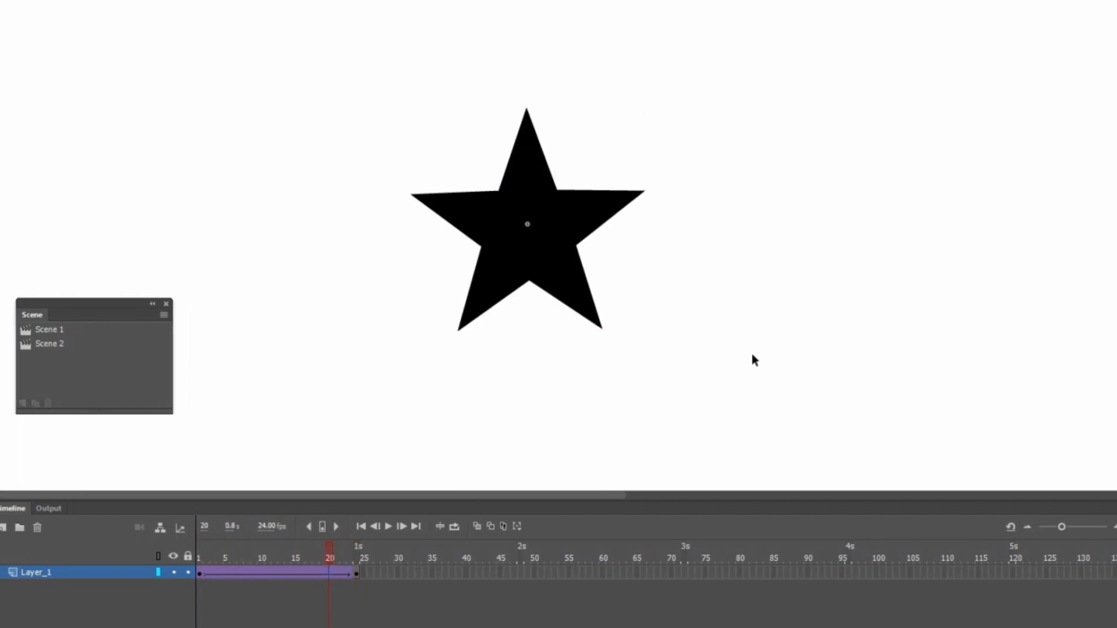
left_click(1062, 1)
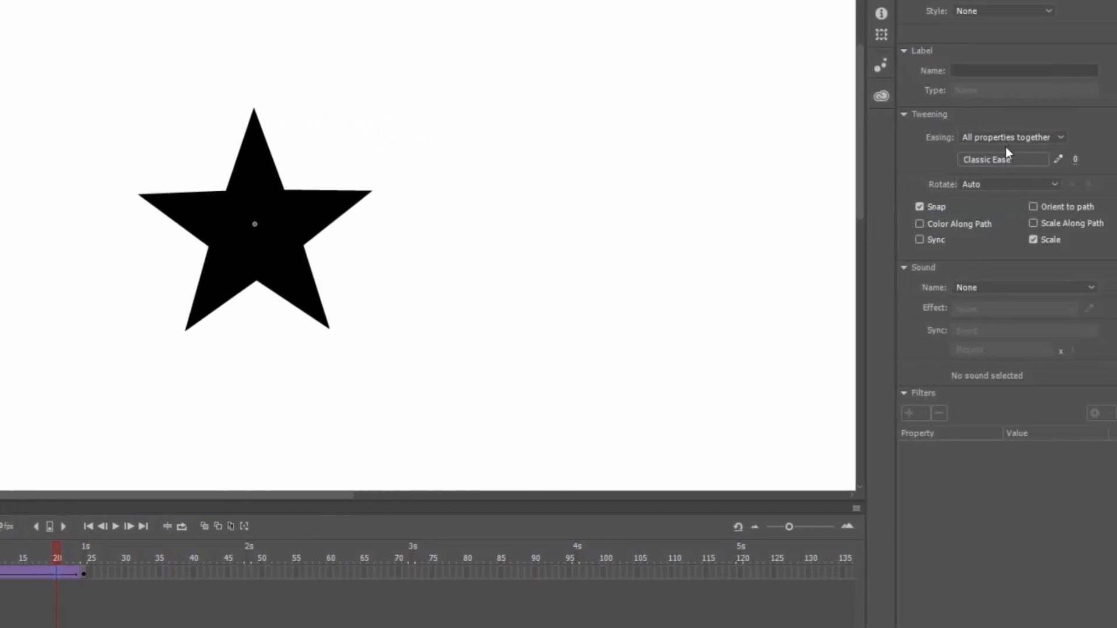
left_click(1017, 182)
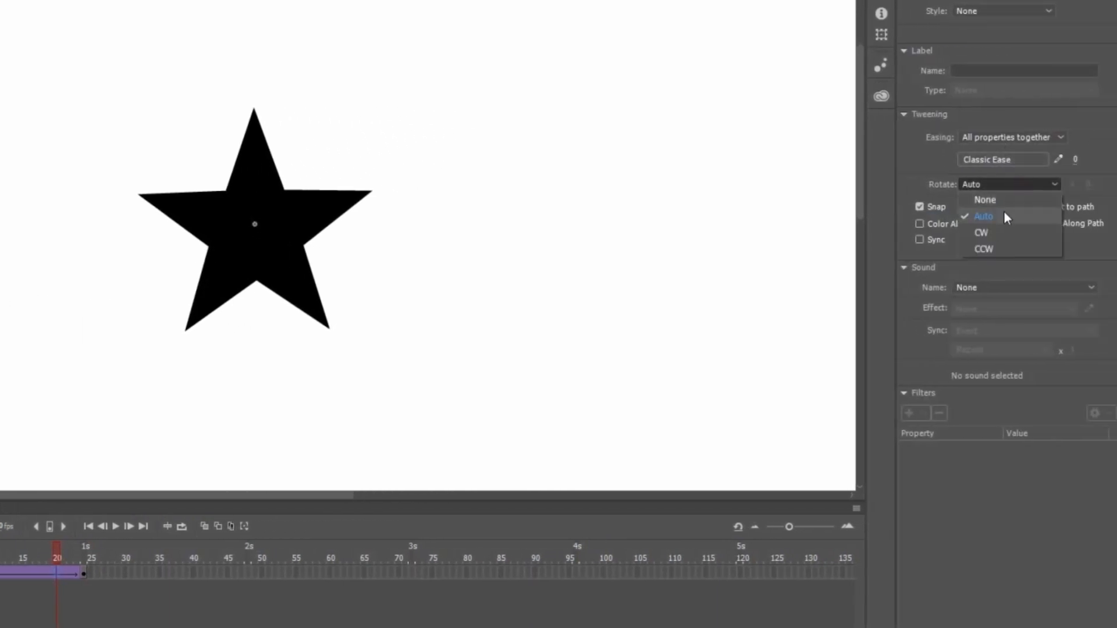
left_click(1000, 228)
left_click_drag(57, 557, 88, 557)
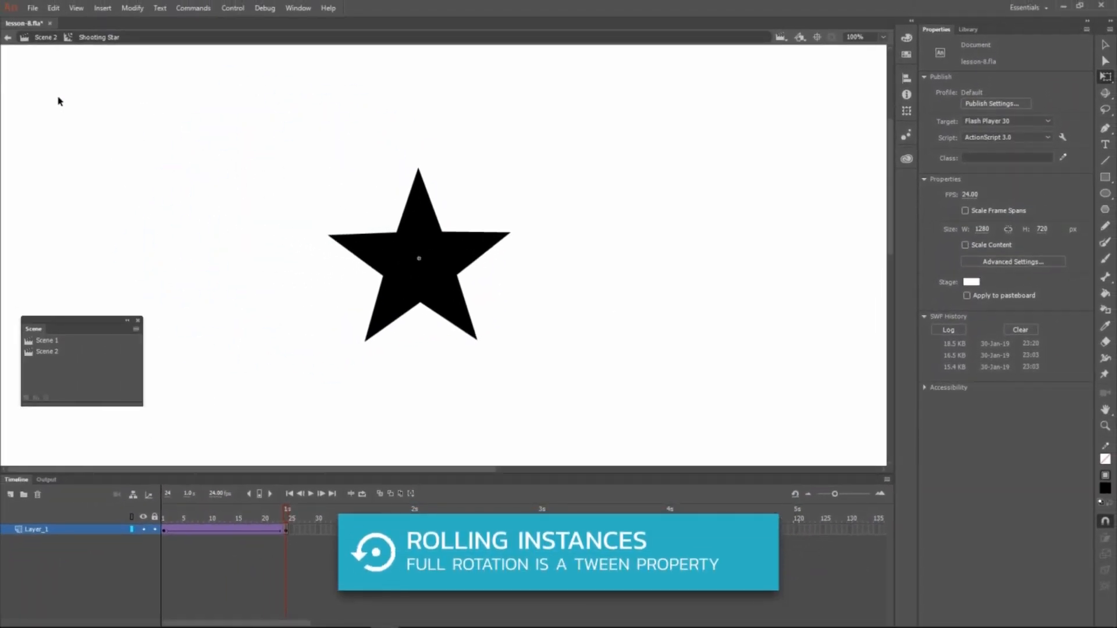
Return to Scene 2 and add a layer named Shooting_Stars directly above the Background layer
left_click(42, 39)
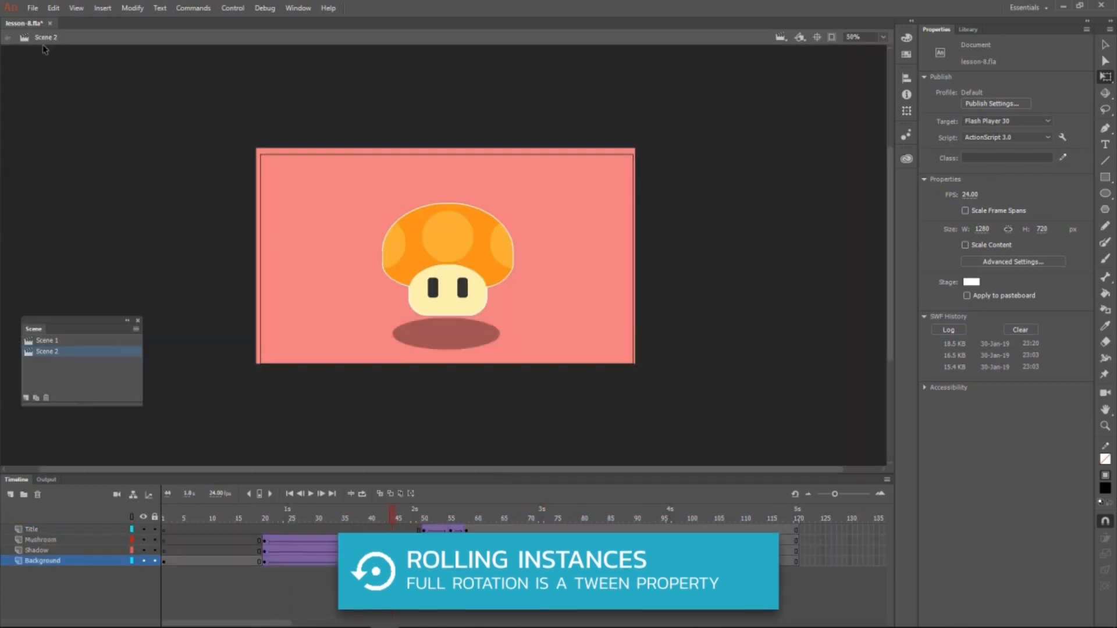
left_click(10, 495)
double_click(33, 561)
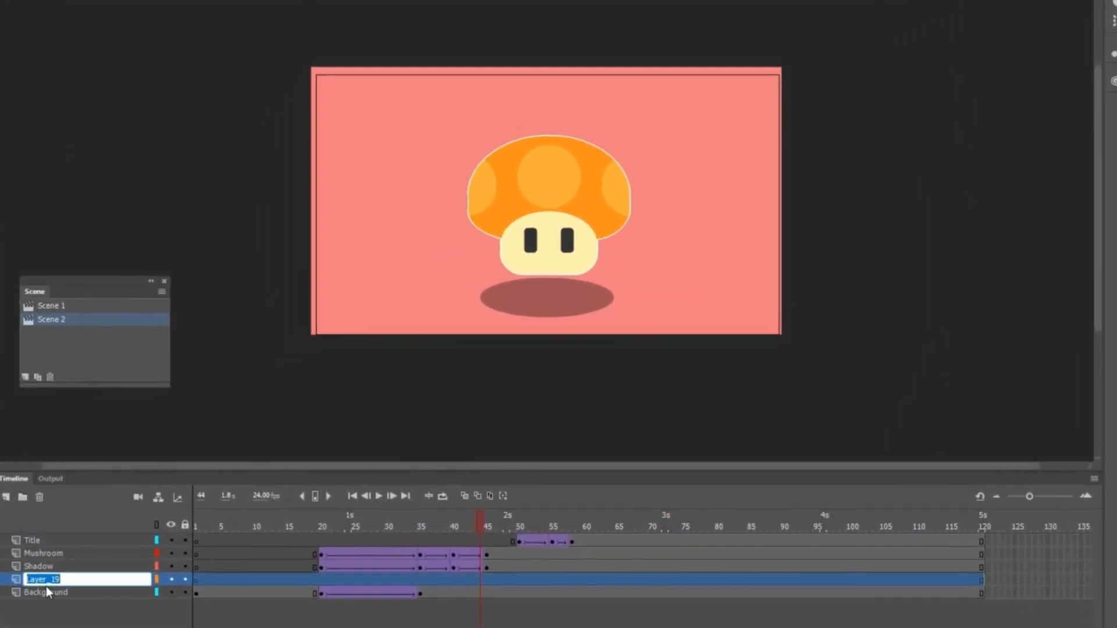
type("Shooting")
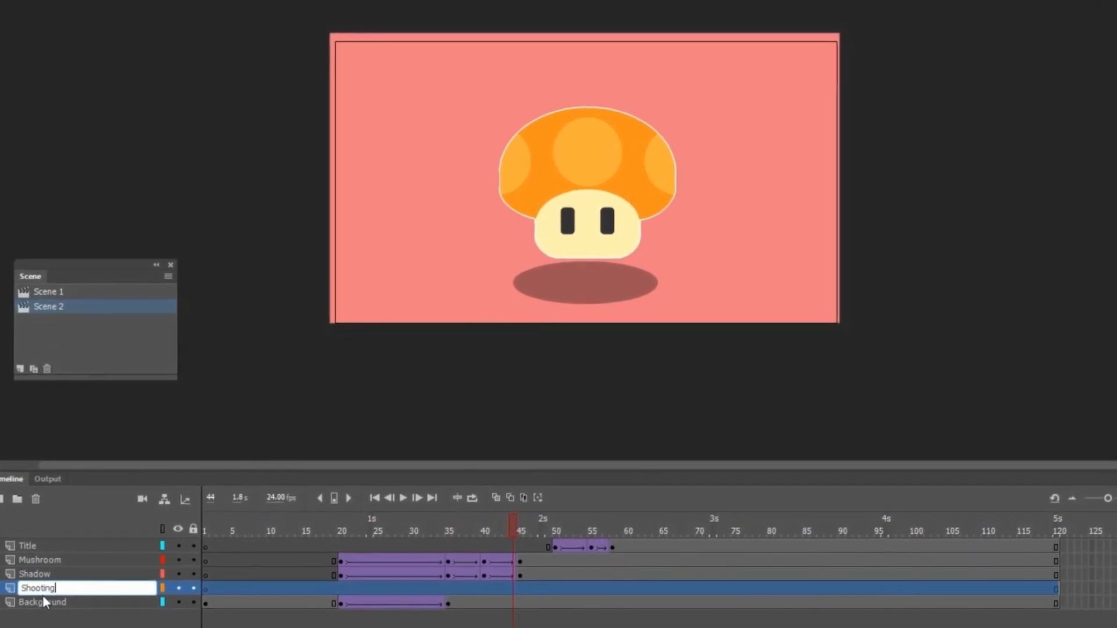
type(" Stars")
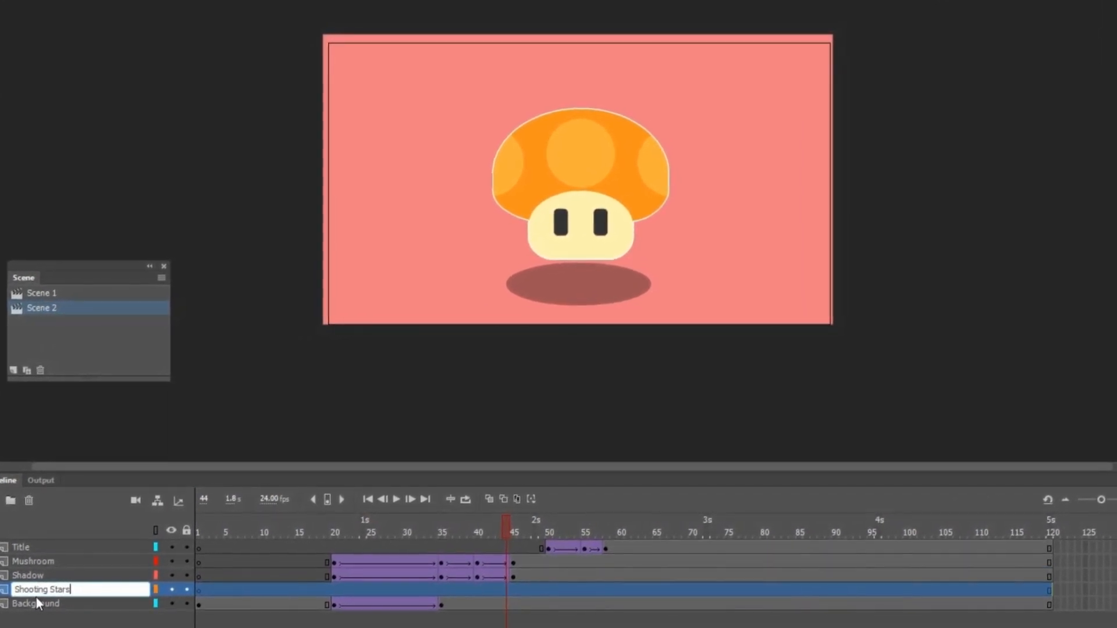
key("Return")
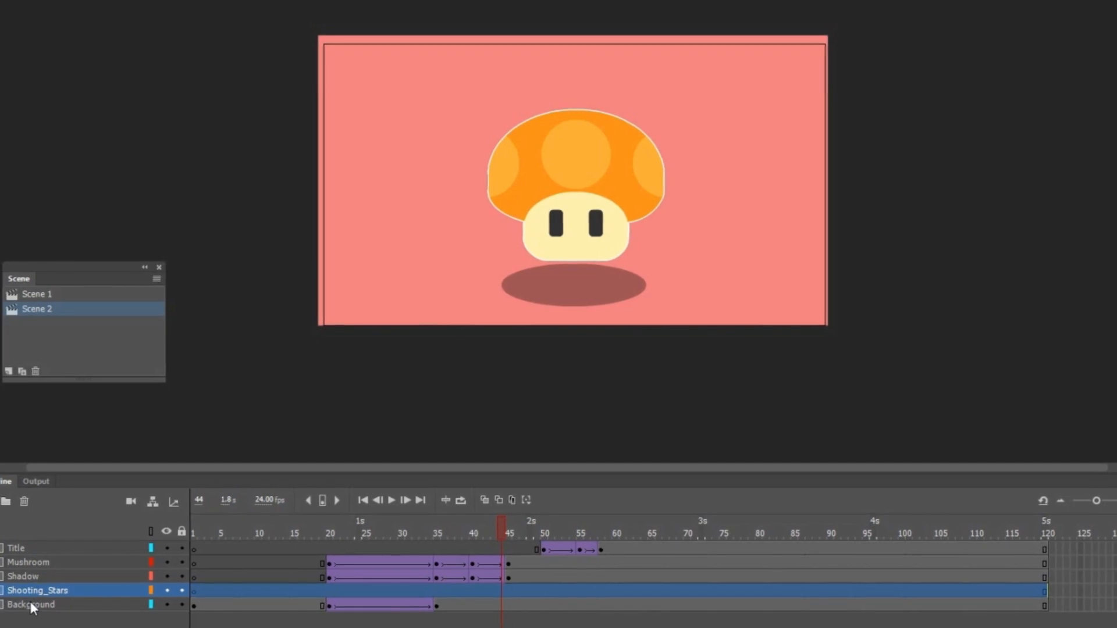
Insert a keyframe at frame 5 of Shooting_Stars and place a Shooting Star instance about 98 by 94 px near the stage's upper-left corner
left_click(221, 590)
right_click(226, 588)
left_click(323, 258)
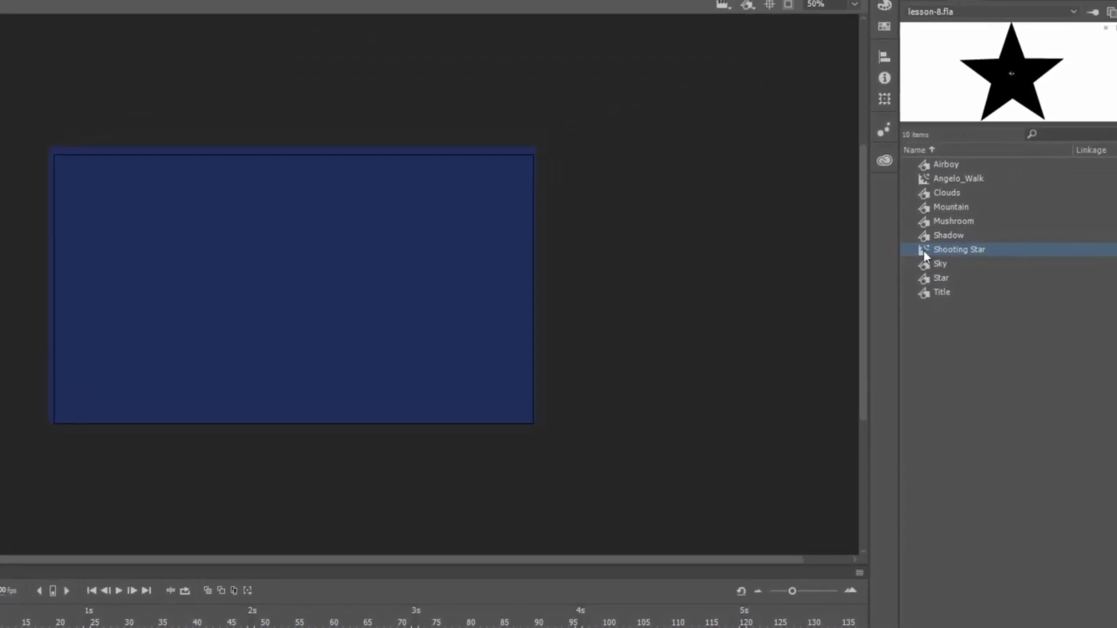
left_click_drag(783, 108, 106, 186)
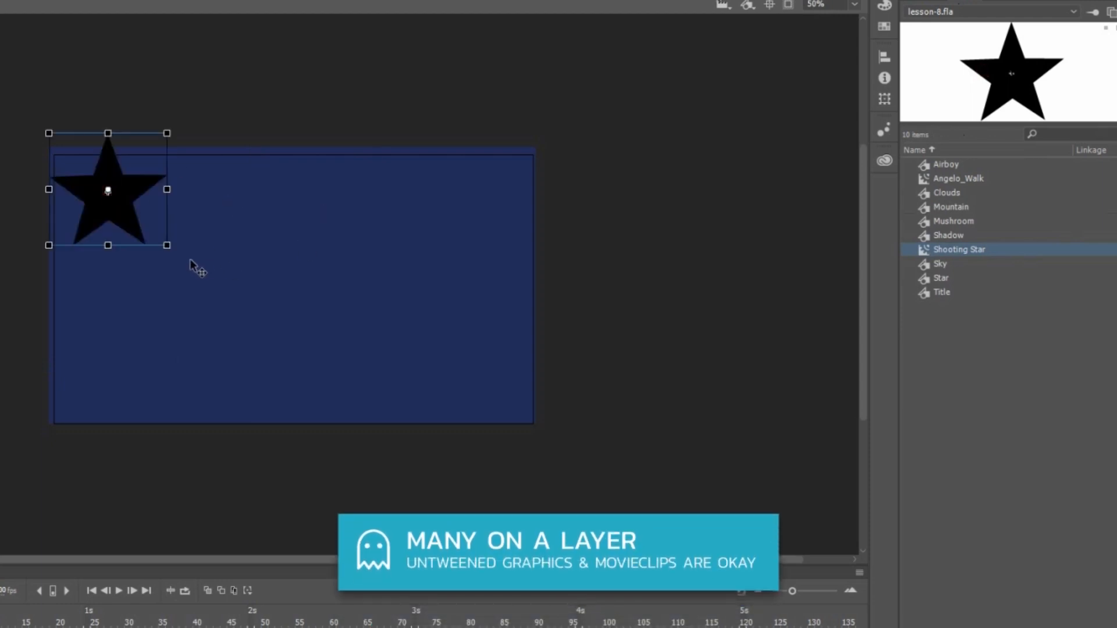
left_click_drag(167, 245, 126, 217)
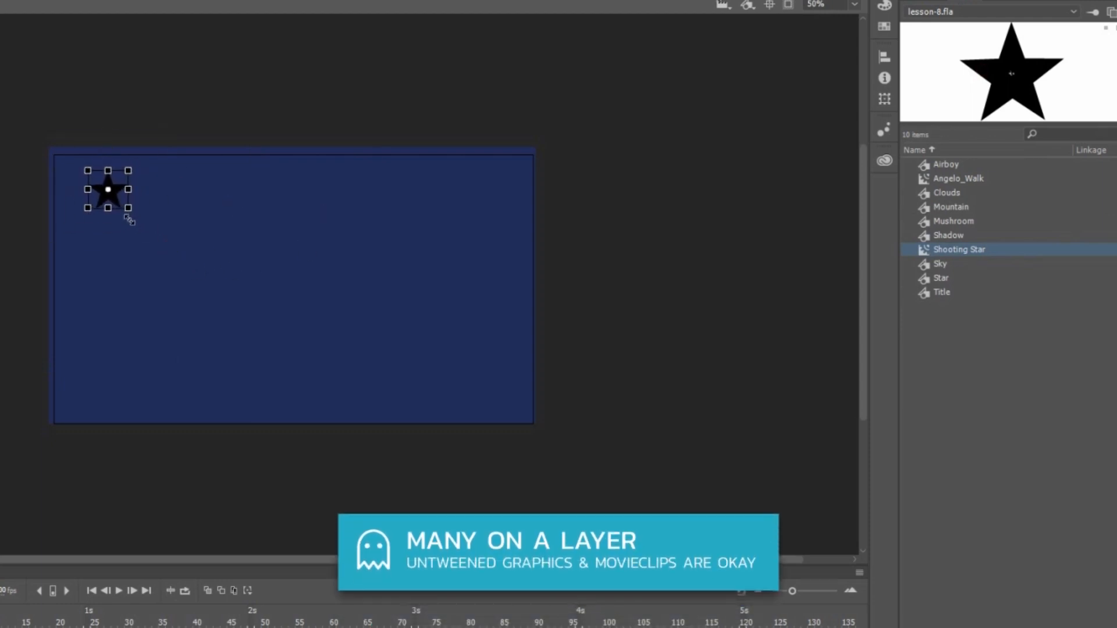
Apply a 100% white tint to the Shooting Star instance and deselect it
left_click(920, 3)
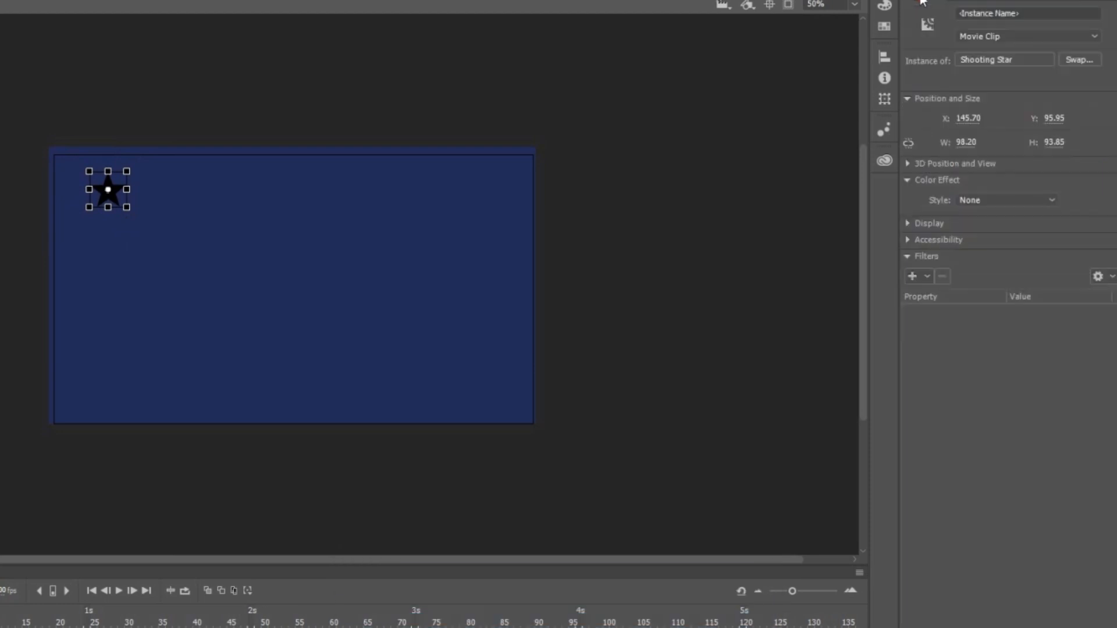
left_click(989, 198)
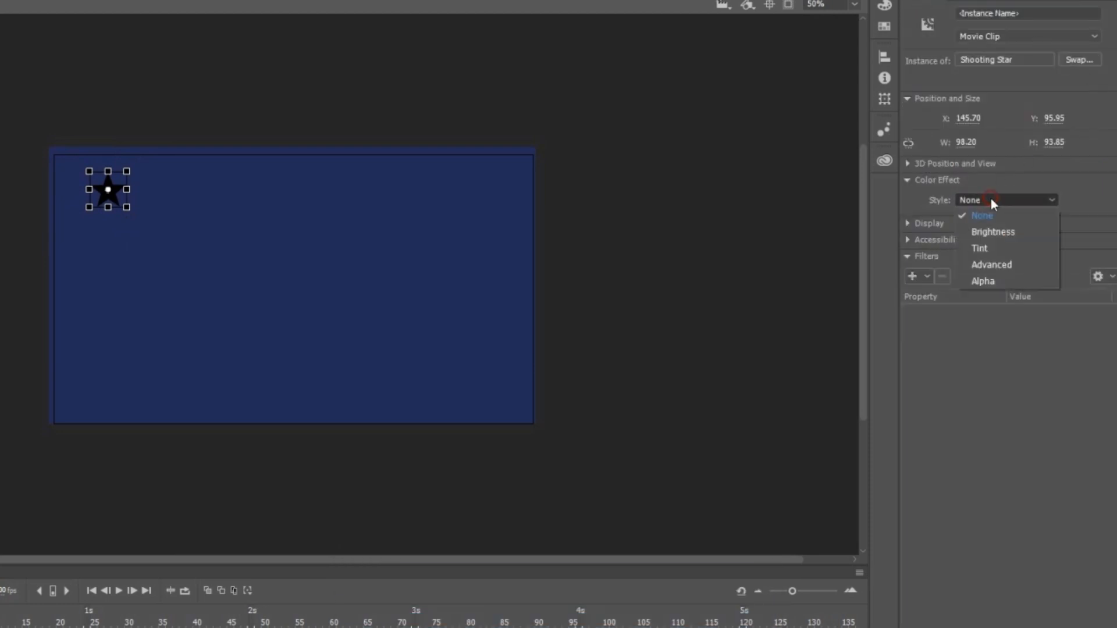
left_click(983, 243)
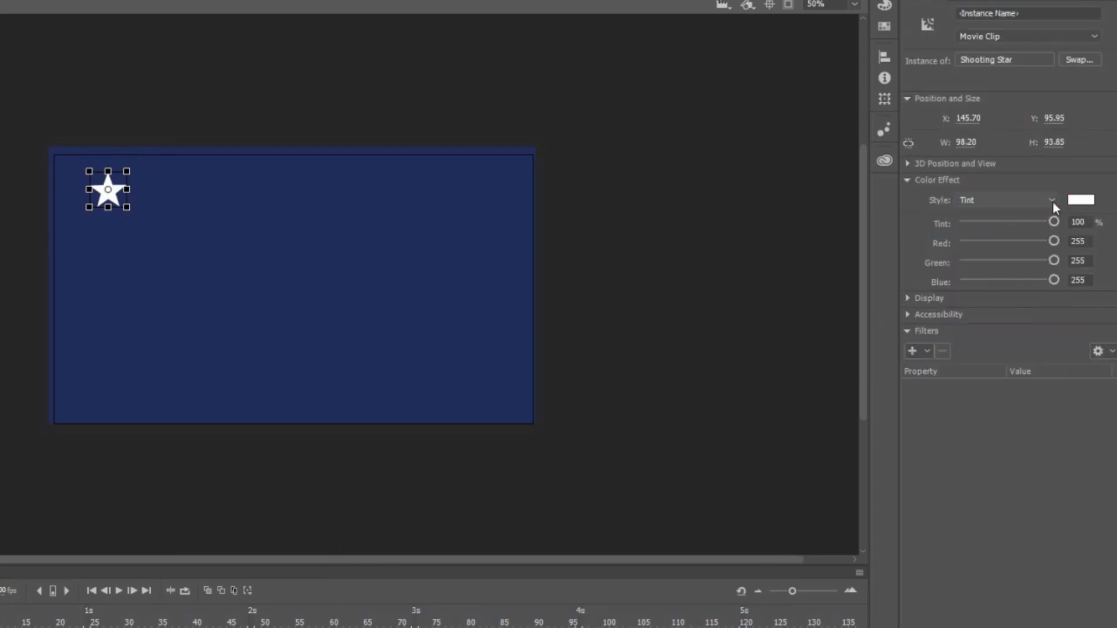
left_click(199, 127)
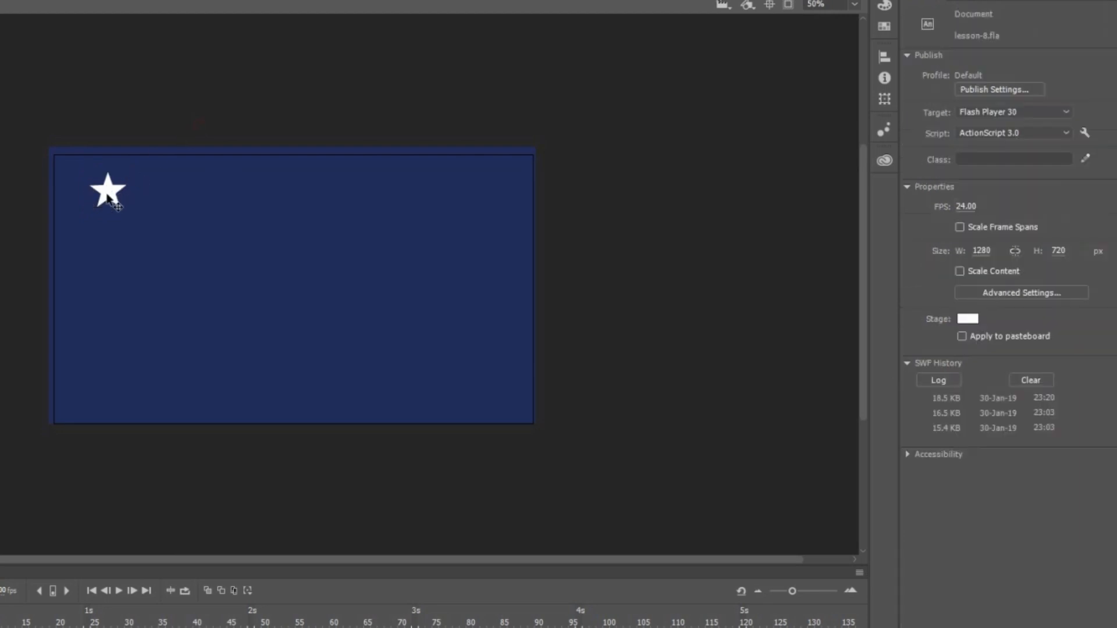
Duplicate the white star repeatedly and scatter the copies across the whole stage on the Shooting_Stars layer
left_click_drag(108, 198, 112, 269)
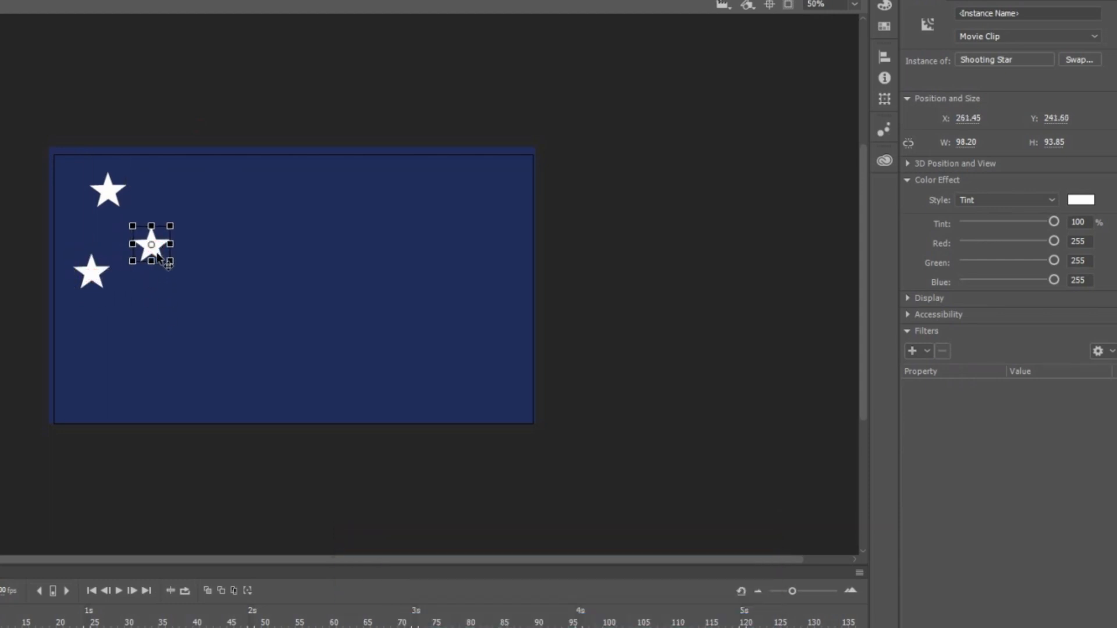
left_click_drag(121, 313, 91, 379)
left_click_drag(140, 323, 178, 381)
left_click_drag(178, 381, 320, 189)
left_click_drag(270, 214, 307, 276)
left_click_drag(307, 276, 384, 408)
left_click_drag(385, 408, 422, 346)
left_click_drag(422, 346, 437, 278)
left_click_drag(438, 277, 509, 326)
left_click_drag(509, 325, 586, 250)
left_click_drag(586, 250, 572, 168)
left_click_drag(573, 168, 647, 199)
left_click_drag(587, 250, 648, 289)
left_click_drag(648, 288, 617, 377)
left_click_drag(637, 323, 400, 149)
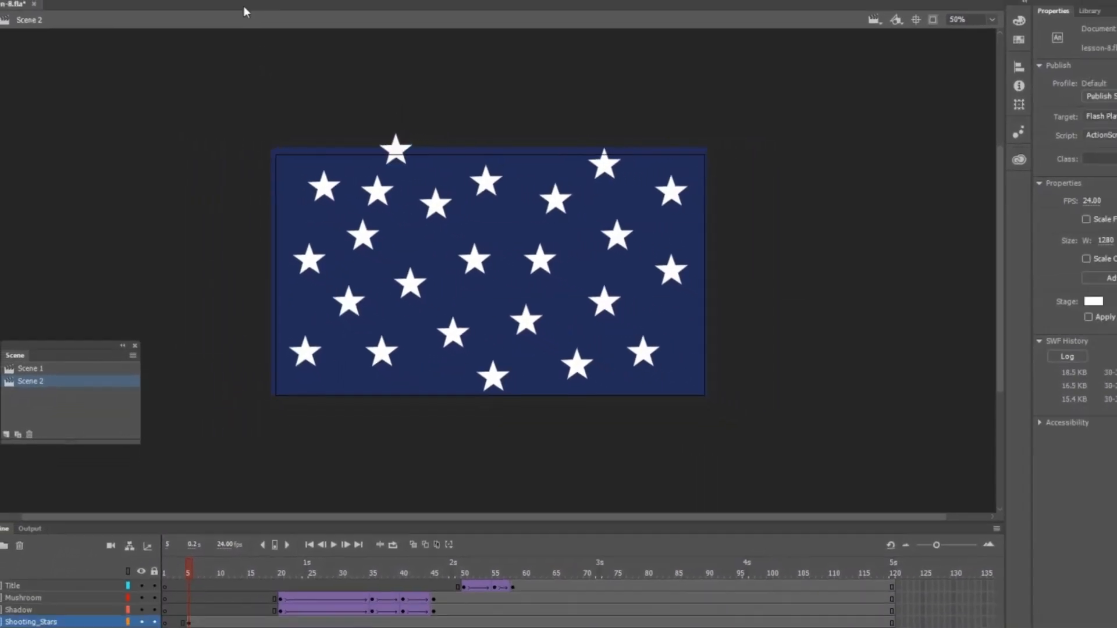
Test only the current scene to preview the spinning stars with the mushroom animation
left_click(232, 8)
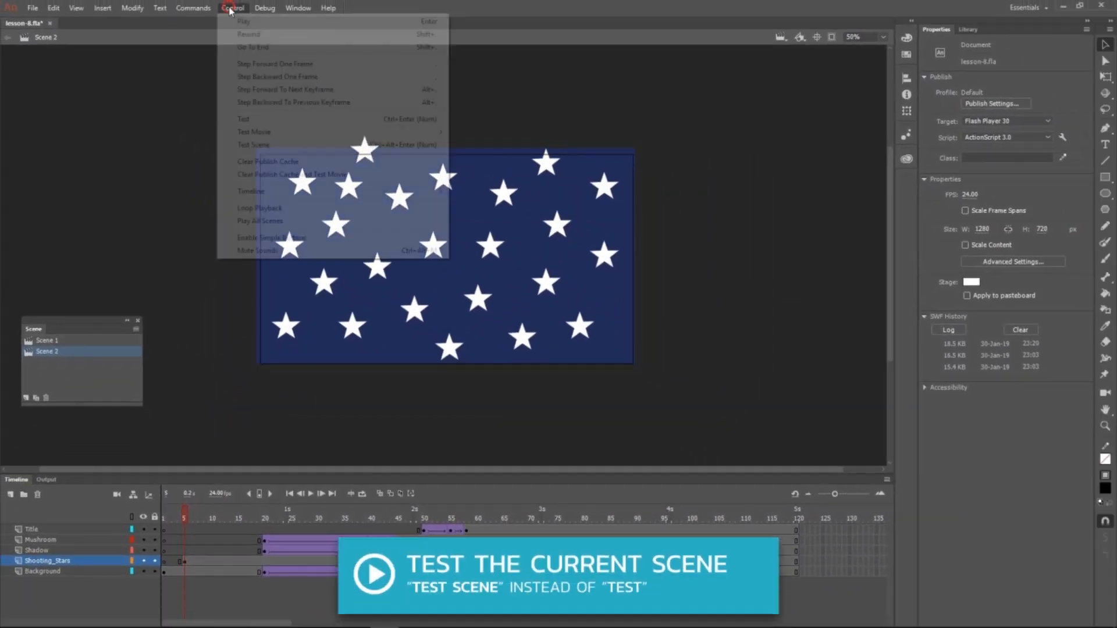
left_click(271, 144)
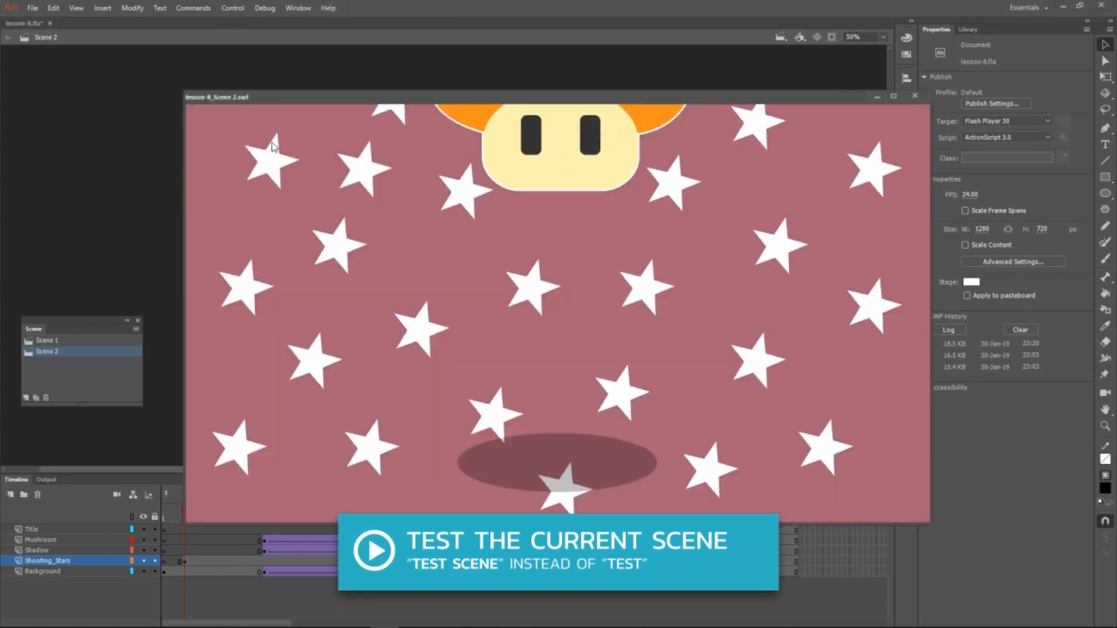